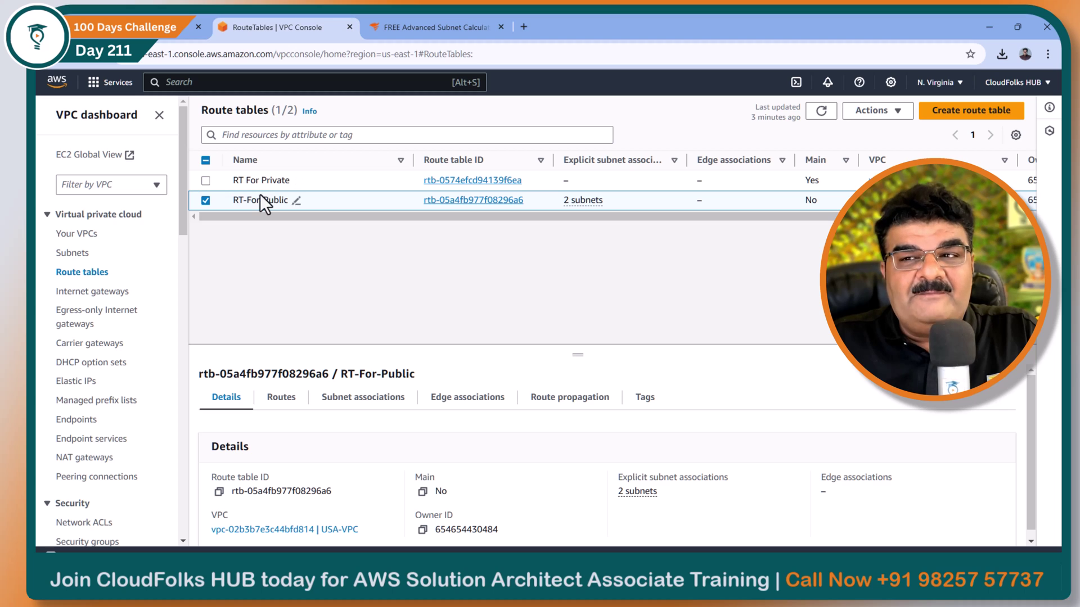
Review the N. Virginia NAT gateway and the subnet associations and routes of the RT-For-Public route table
click(103, 460)
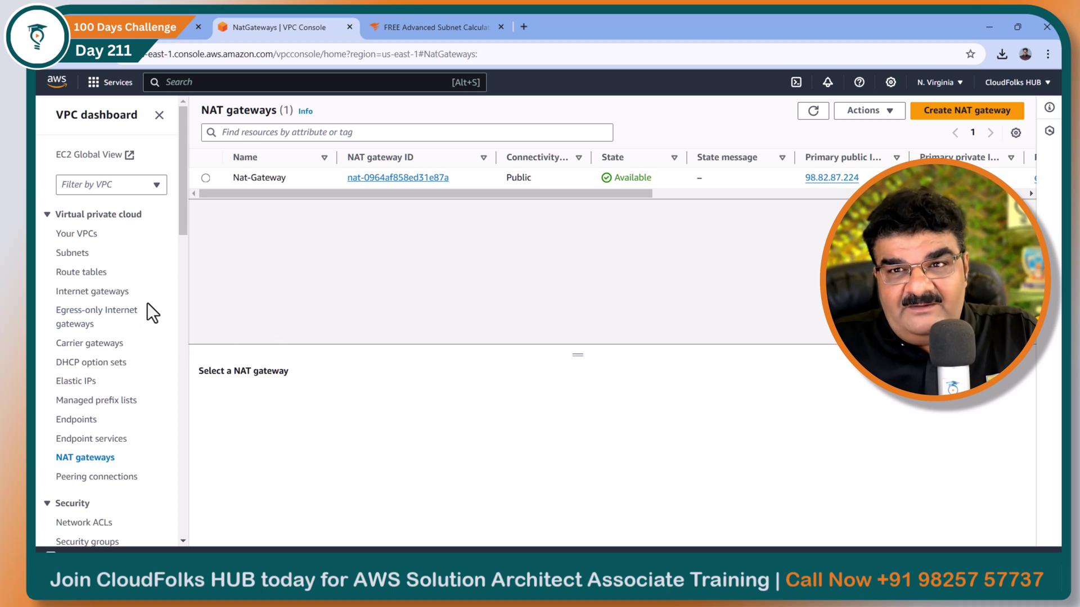
click(84, 273)
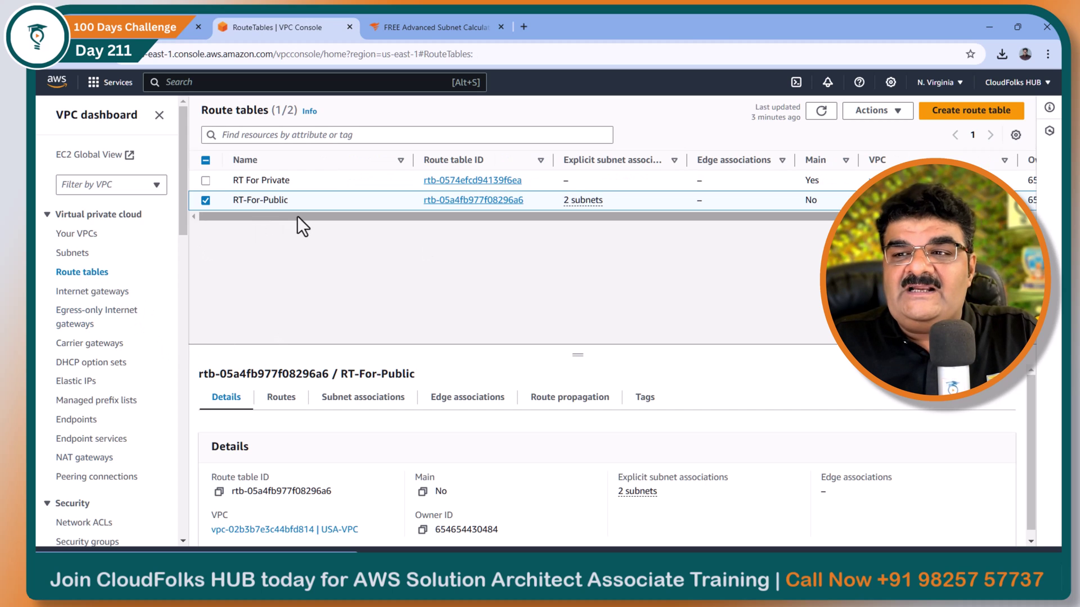
click(368, 406)
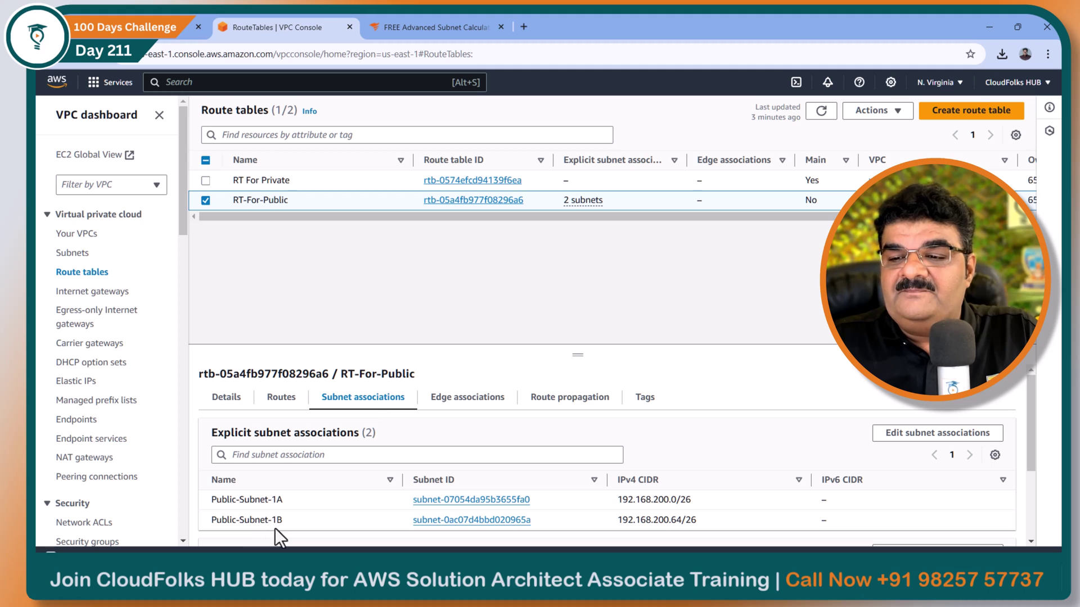
click(281, 398)
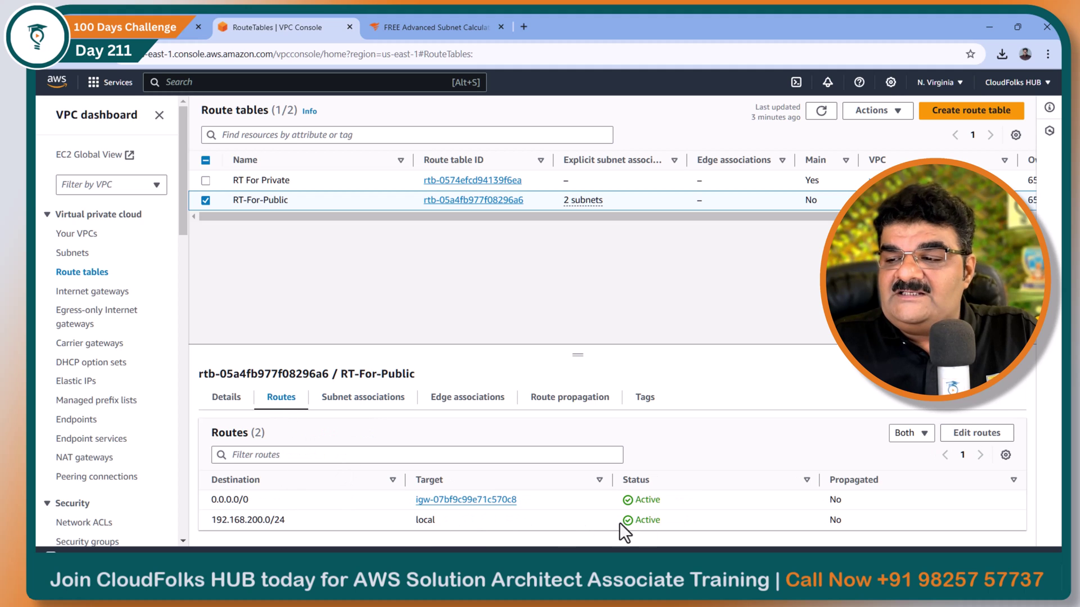
Compare the routes of the RT For Private route tables in the N. Virginia and Mumbai regions
click(205, 198)
click(206, 181)
click(281, 399)
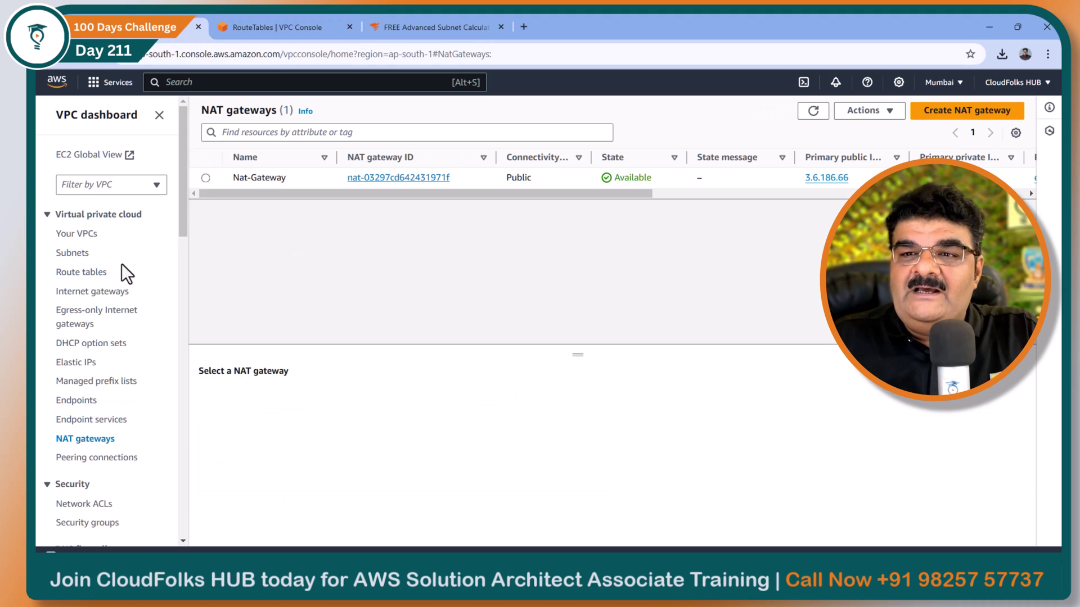
click(87, 274)
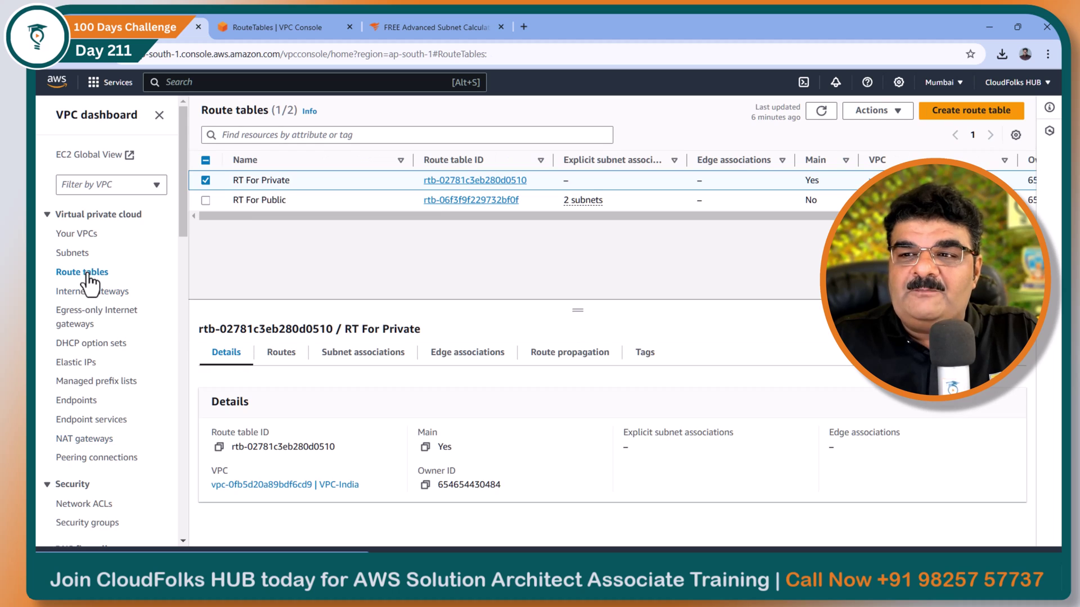
click(282, 359)
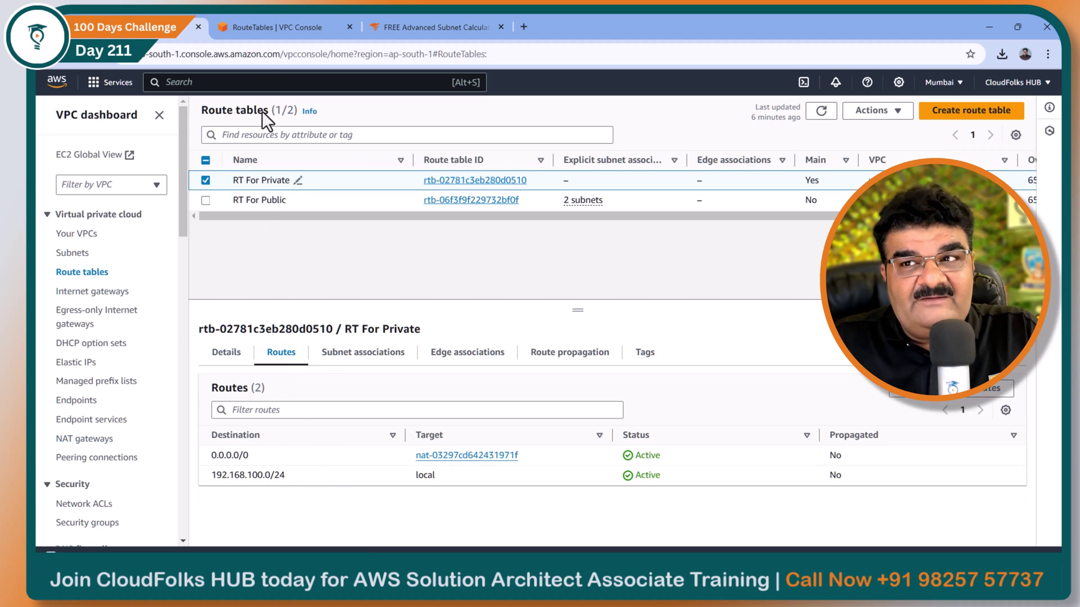
click(271, 21)
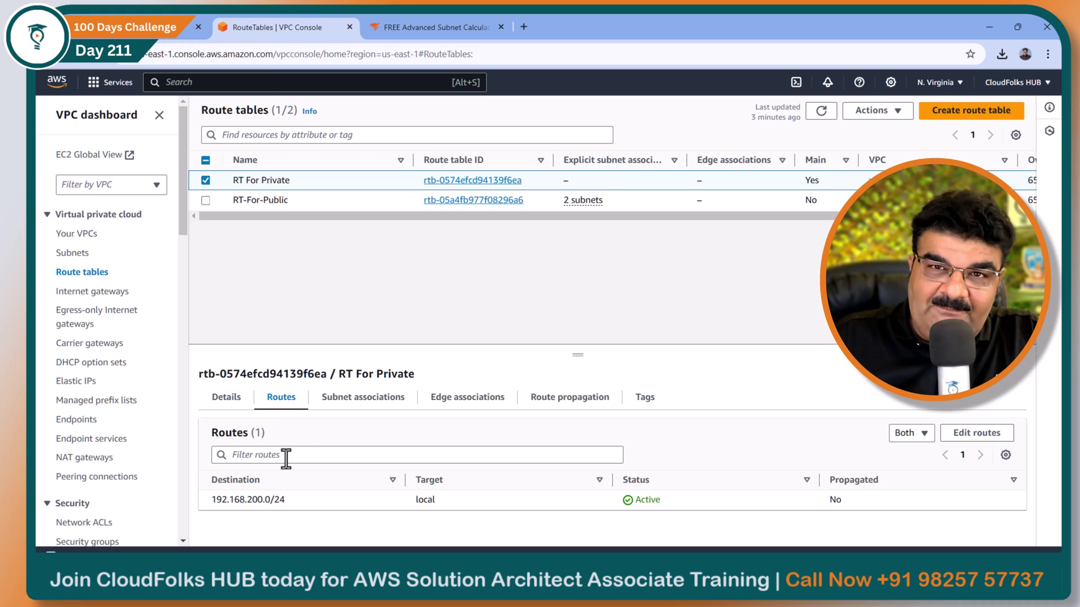
Add a 0.0.0.0/0 route targeting the NAT gateway named Nat-Gateway to the N. Virginia RT For Private route table and save it
click(979, 435)
click(99, 256)
click(133, 262)
click(379, 244)
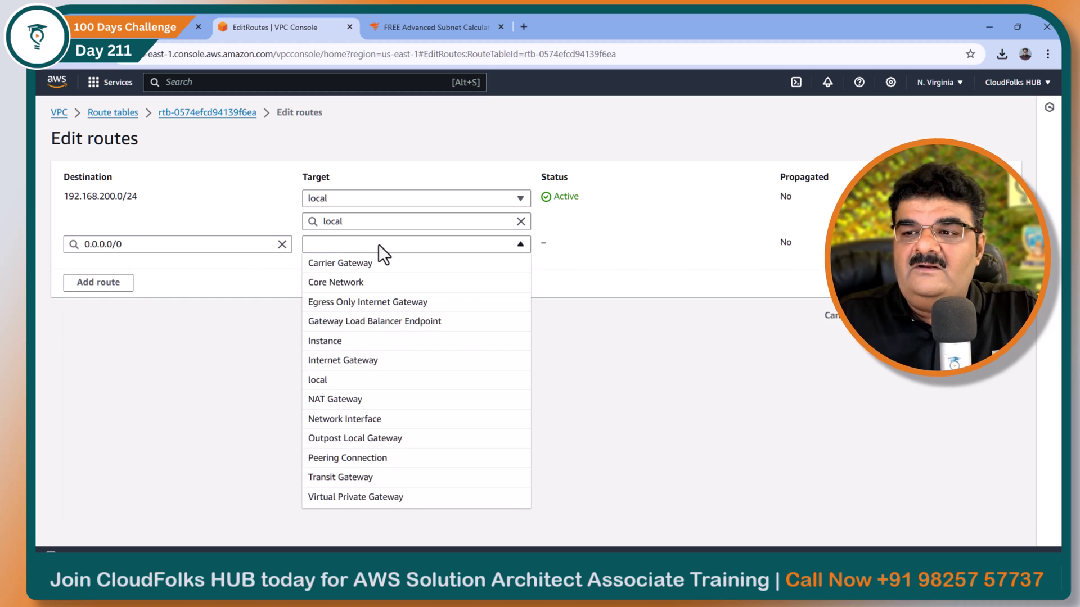
click(357, 403)
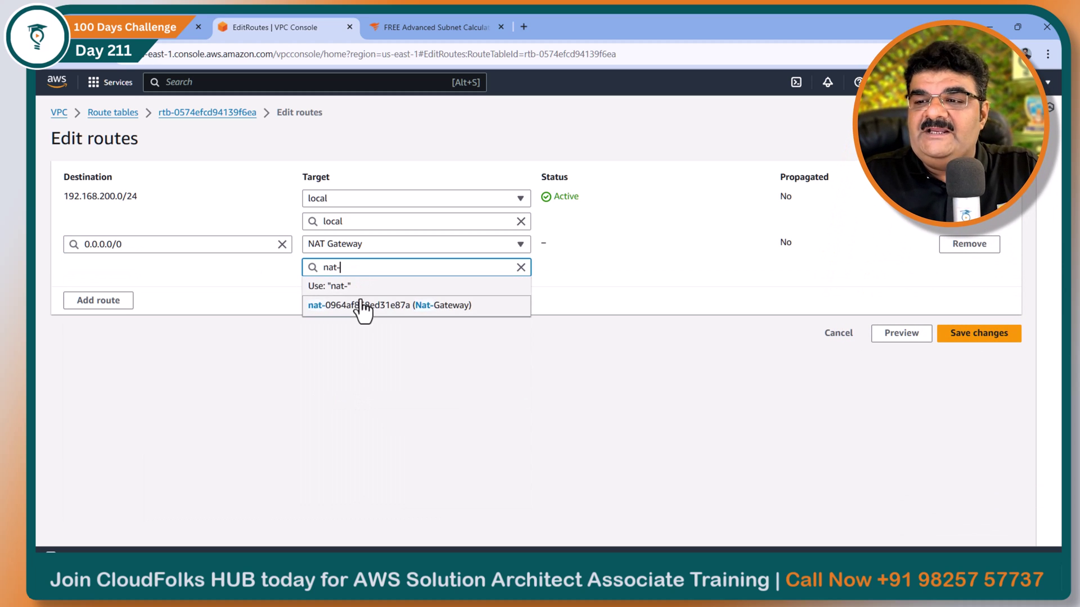
click(360, 306)
click(981, 334)
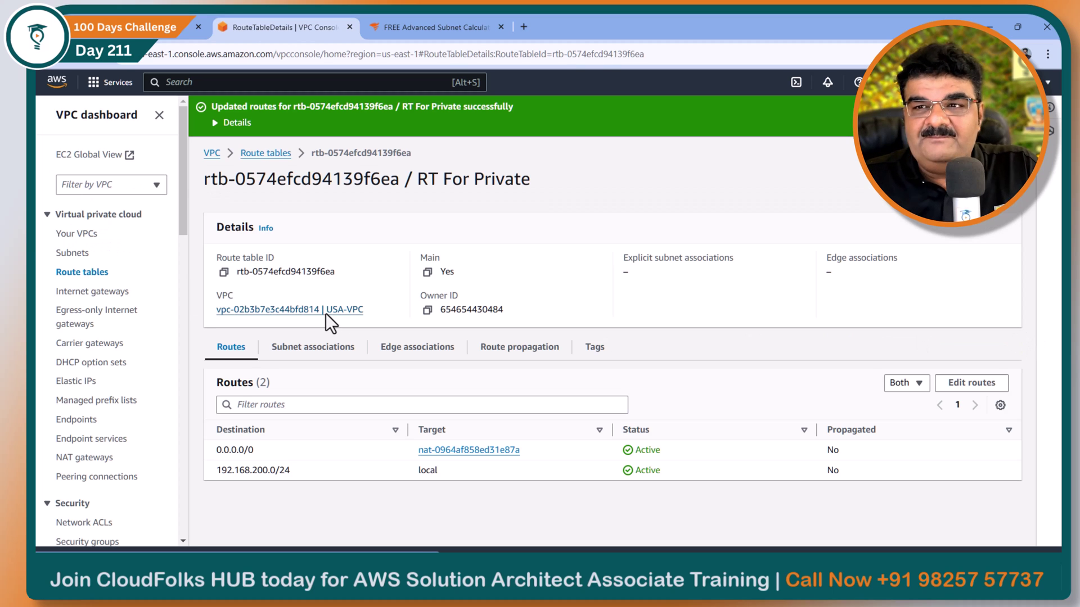
Switch to the ga_fianl mind map and read the tasks under Configure Security Groups in Part-02
click(166, 35)
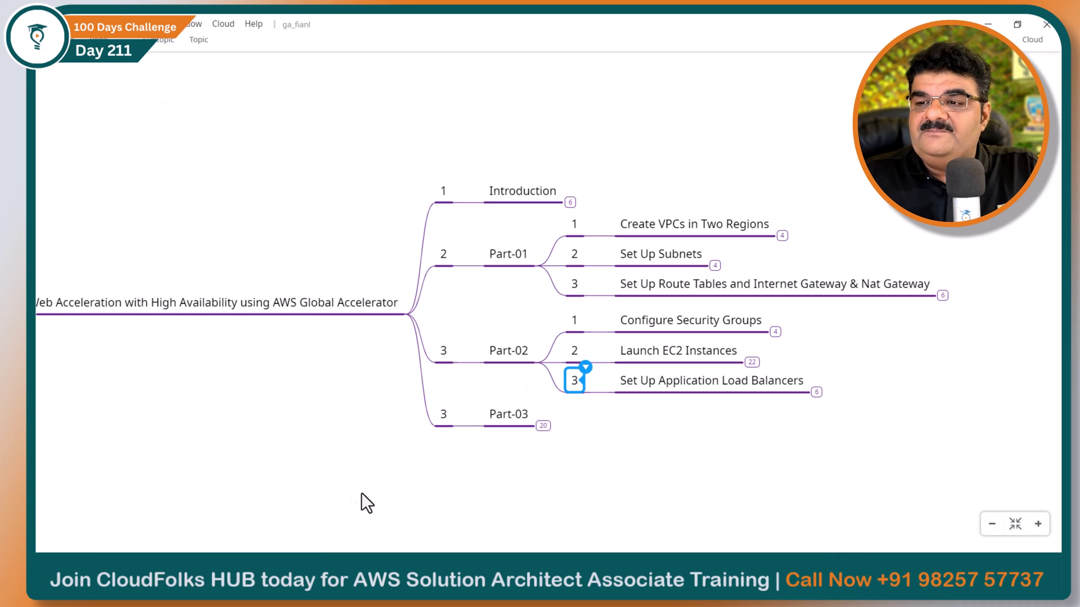
scroll(549, 491, right, 5)
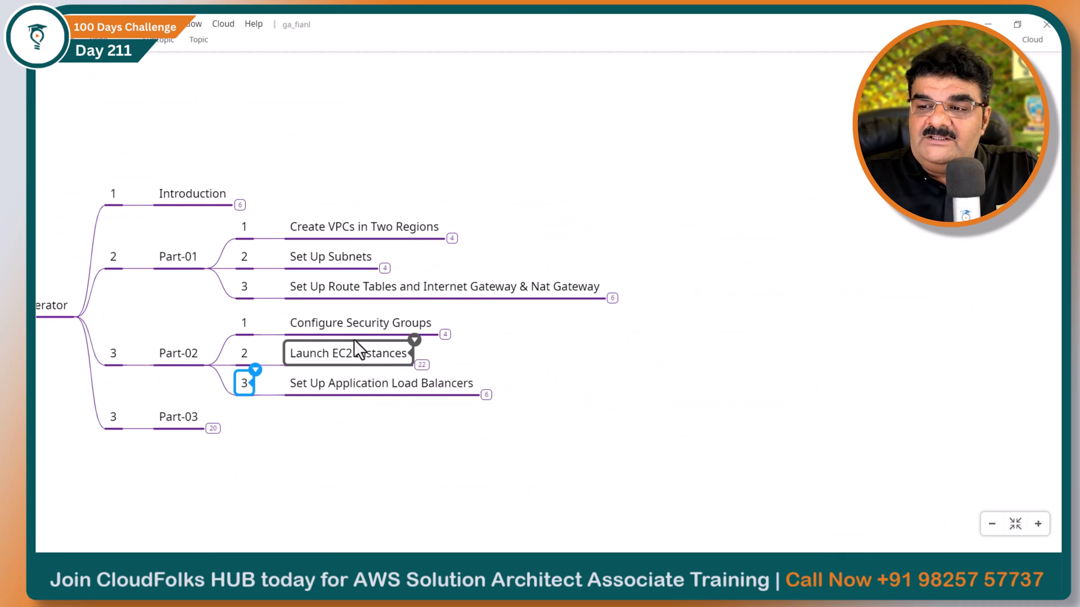
click(445, 336)
click(493, 320)
click(494, 350)
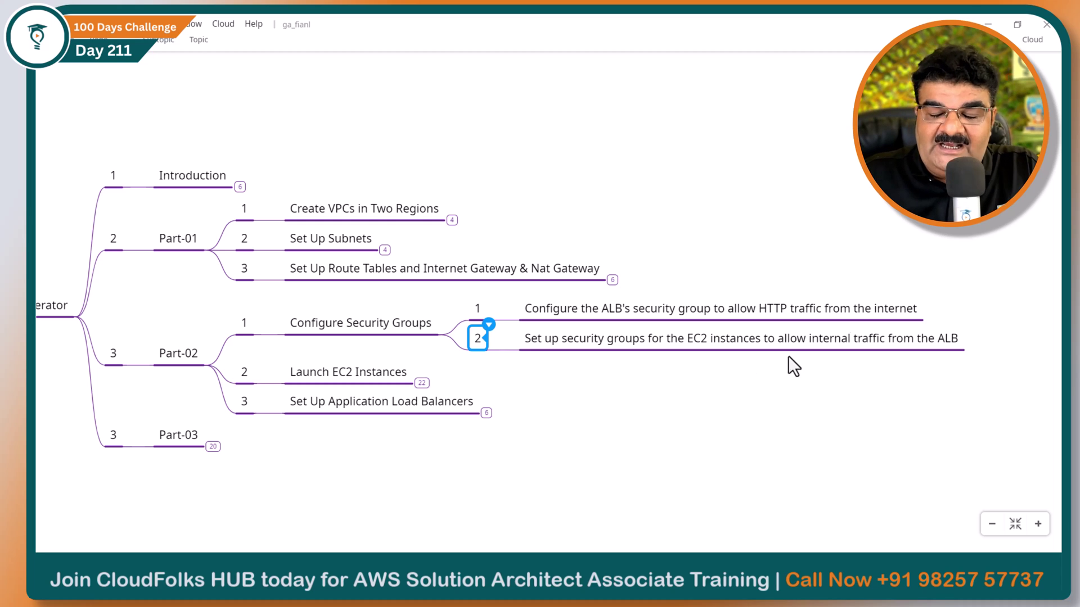
click(988, 24)
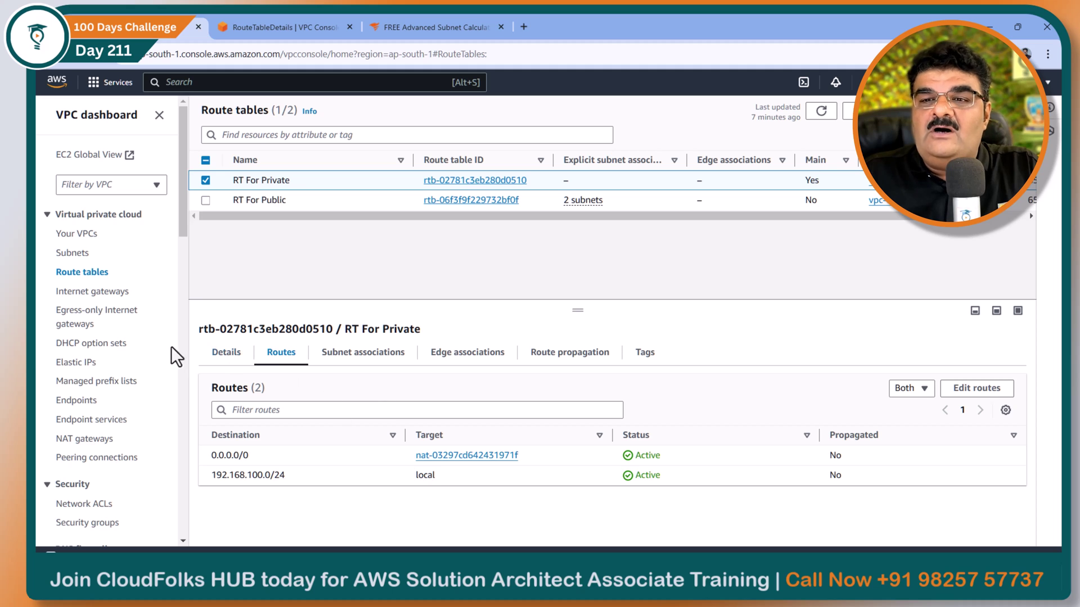
Return to the Mumbai region's AWS console, find the EC2 service and open its Security Groups list
click(200, 83)
text(ec2)
click(347, 188)
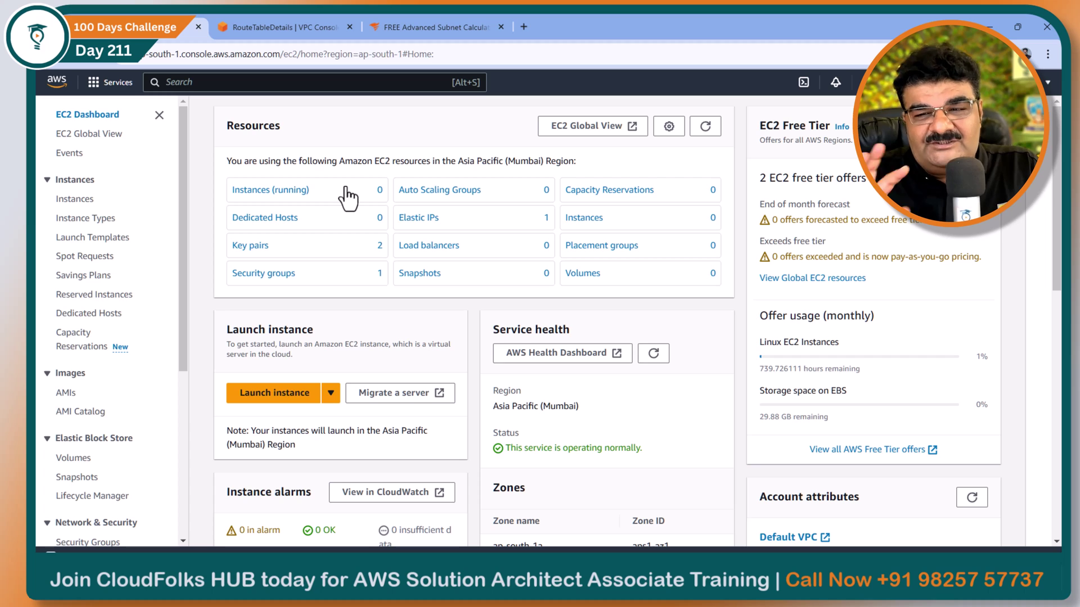
drag(181, 257, 184, 382)
click(95, 332)
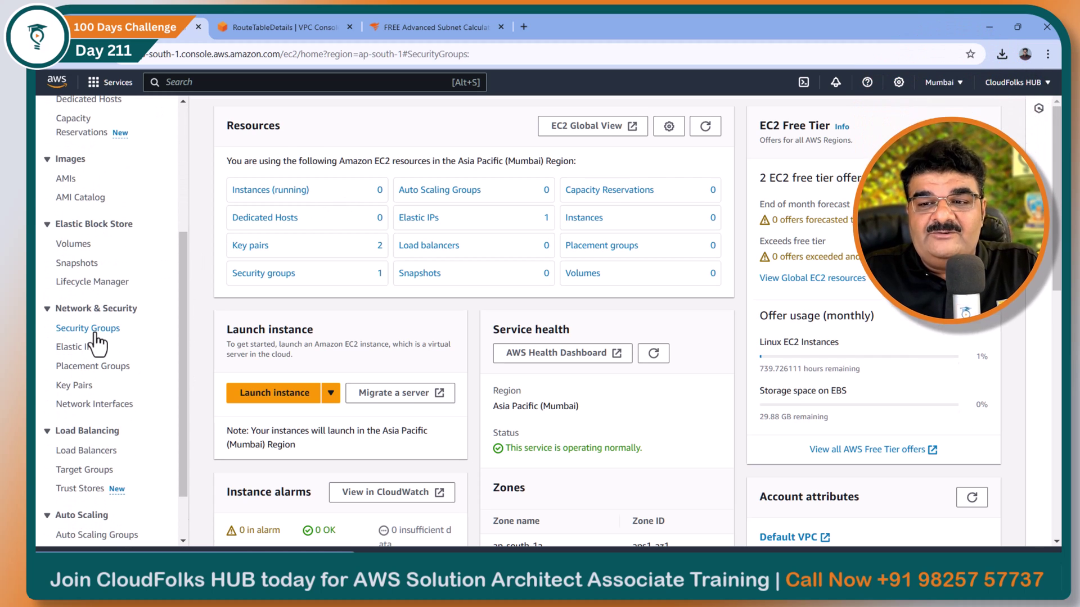
Start a new security group named ALB-SG in the VPC-India VPC
click(925, 120)
click(164, 265)
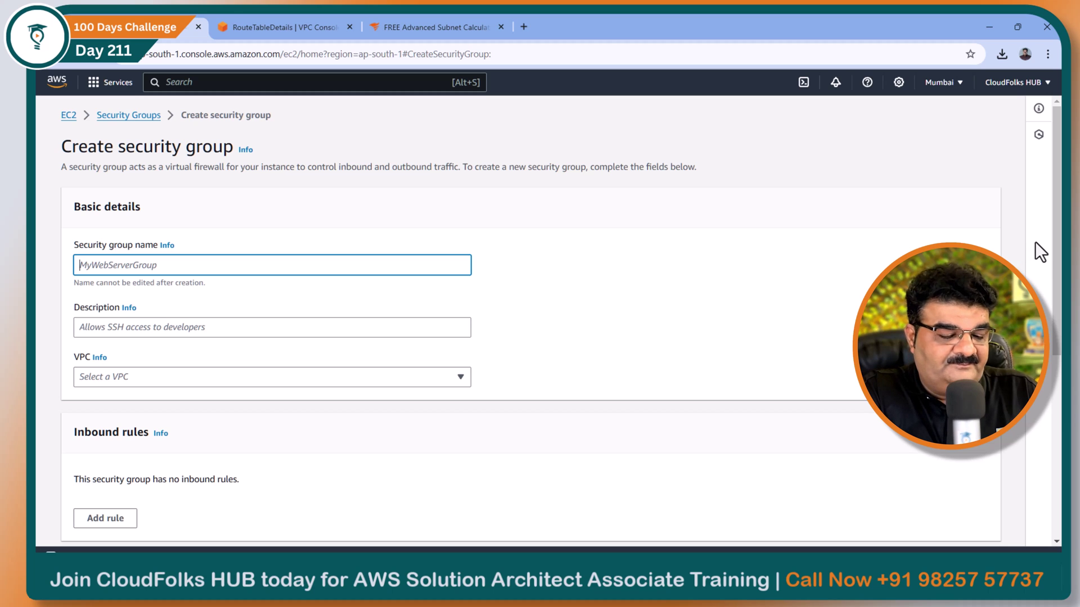
text(Al)
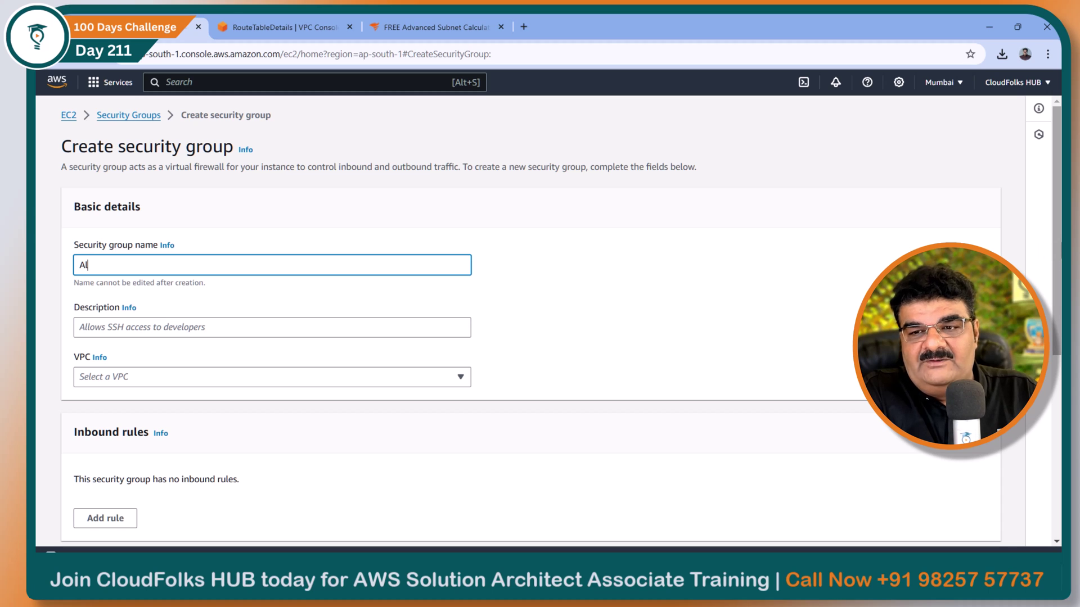
text(B)
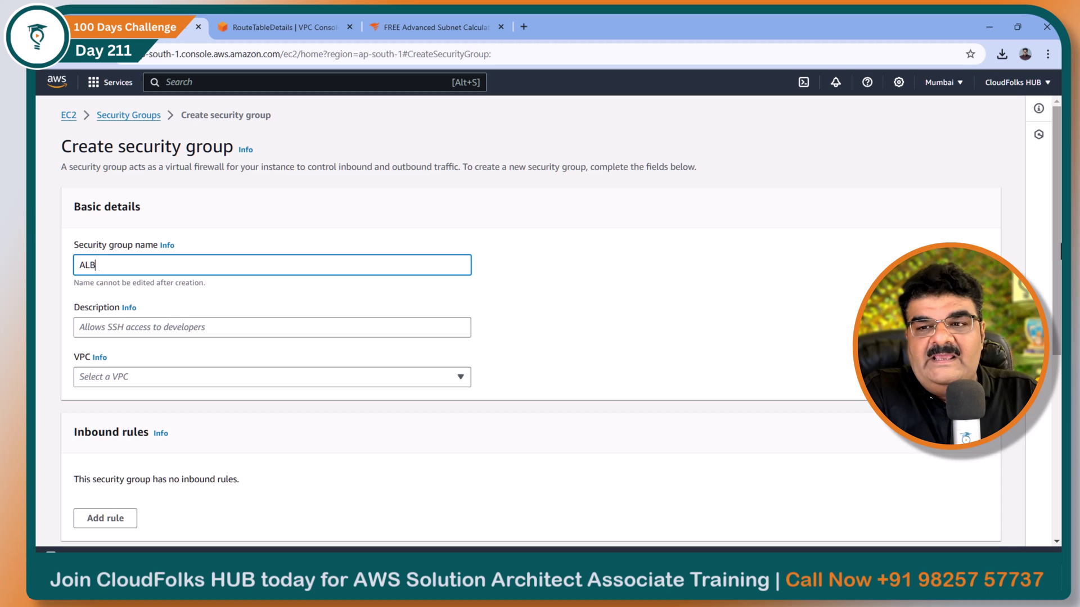
text(-SG)
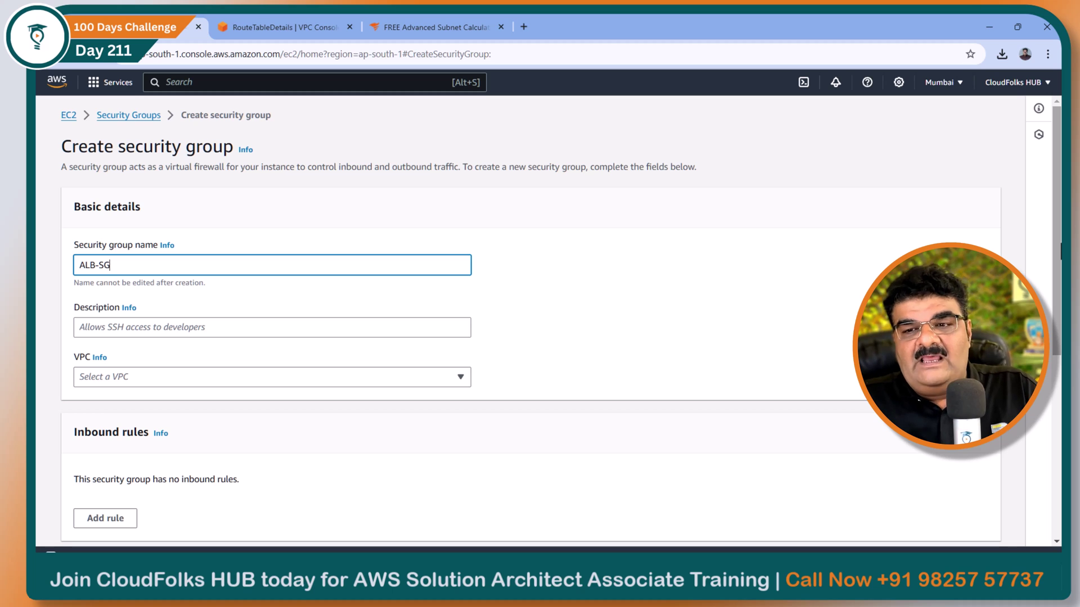
click(190, 374)
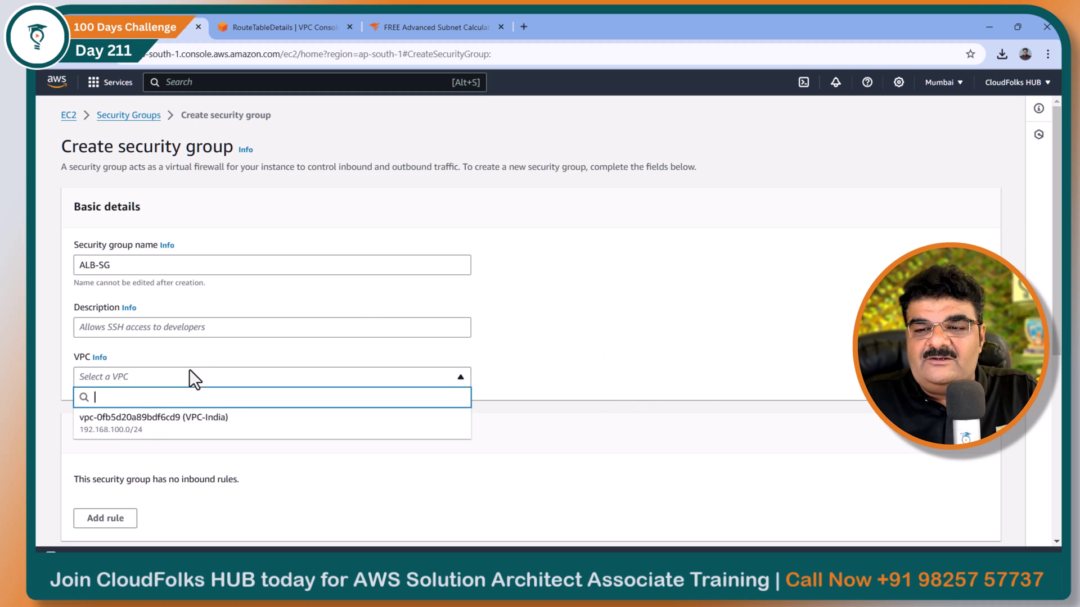
click(157, 432)
Add an inbound HTTP rule with source 0.0.0.0/0 to ALB-SG and try to create the security group
scroll(181, 339, down, 5)
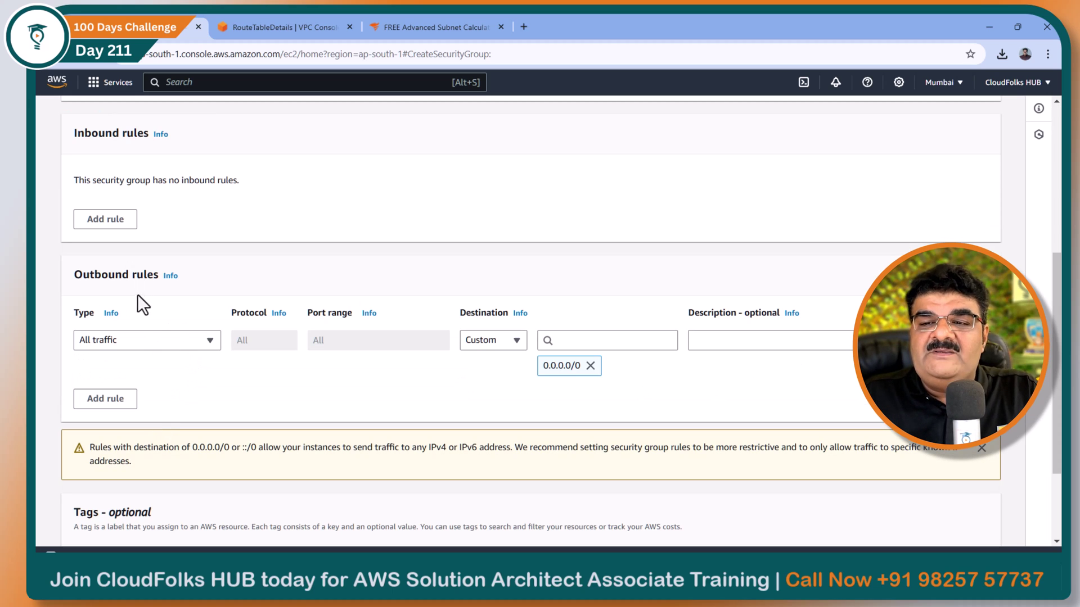
scroll(150, 316, up, 3)
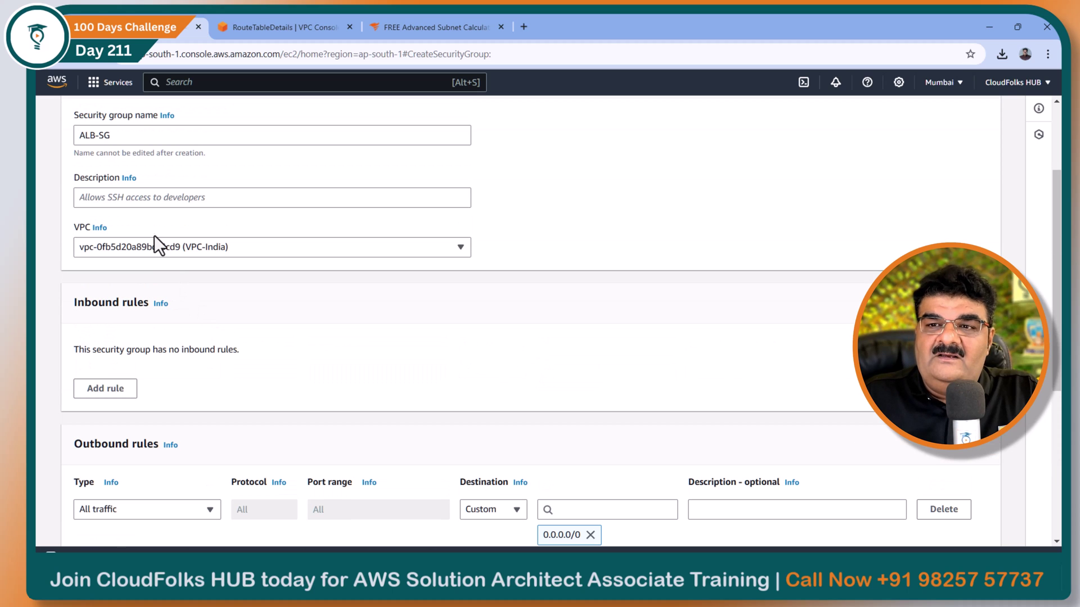
scroll(139, 275, down, 3)
click(112, 221)
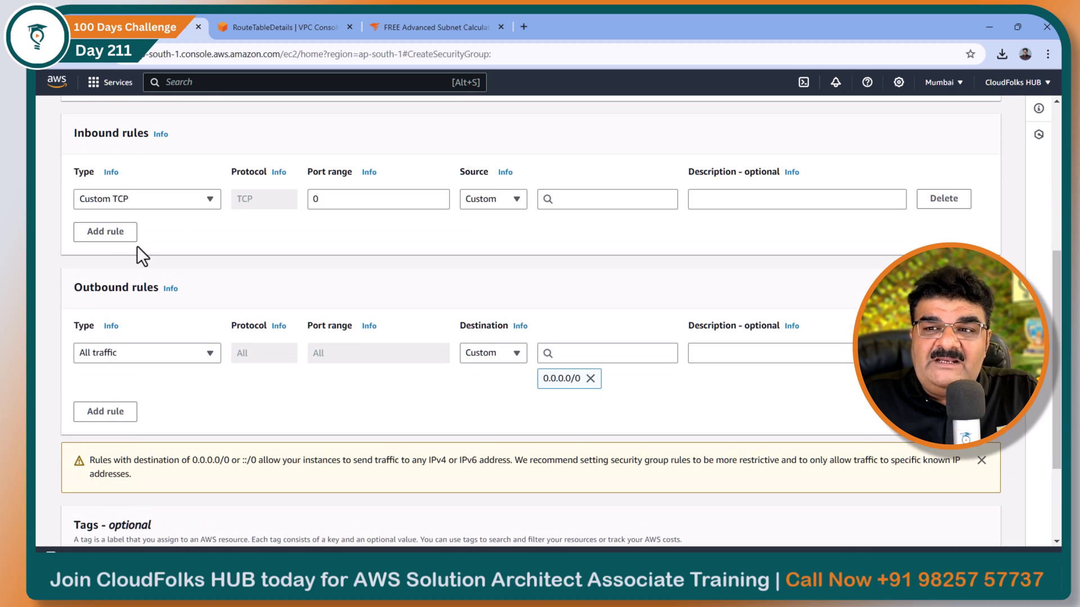
click(164, 204)
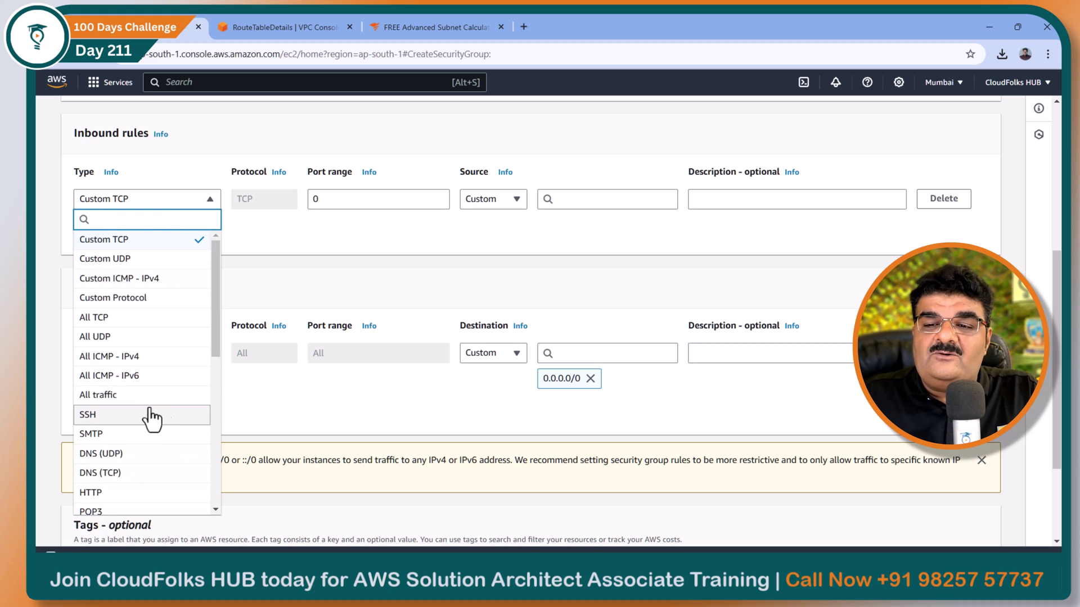
scroll(148, 417, down, 3)
click(107, 326)
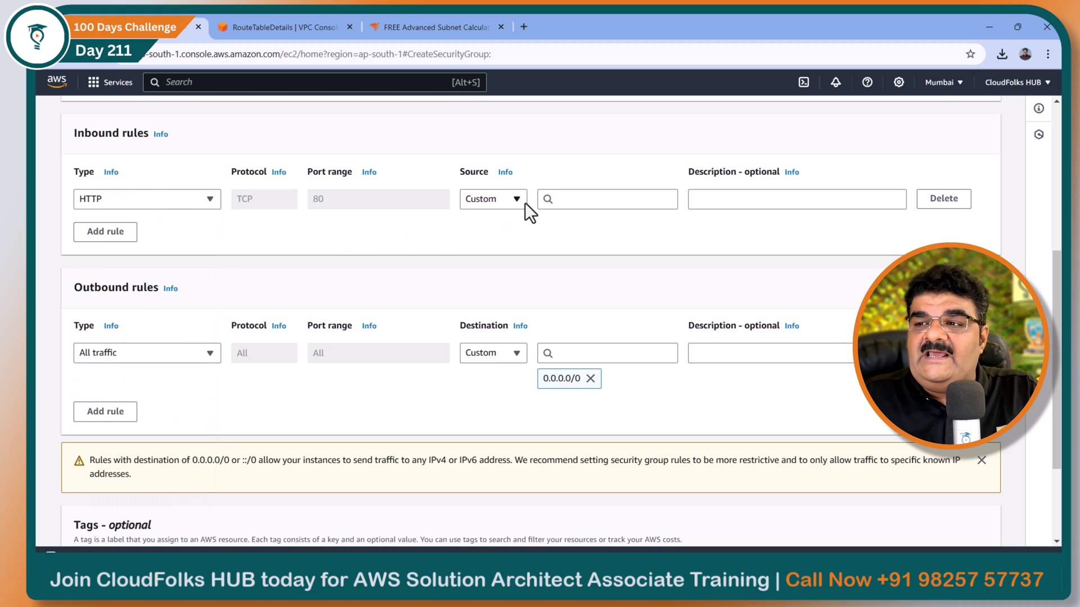
click(572, 210)
click(572, 243)
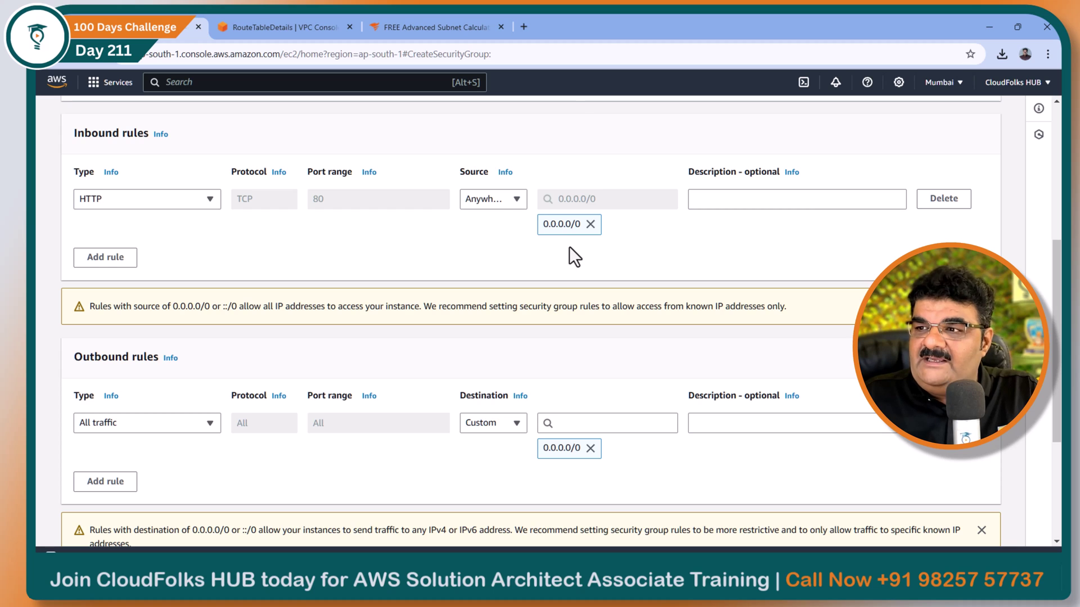
scroll(572, 258, down, 3)
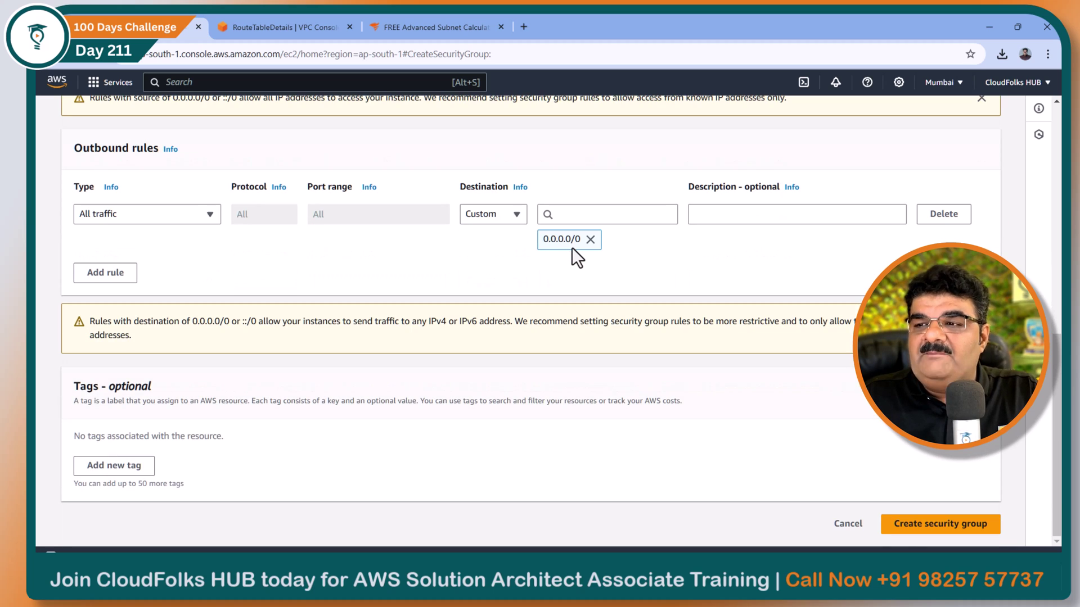
click(896, 524)
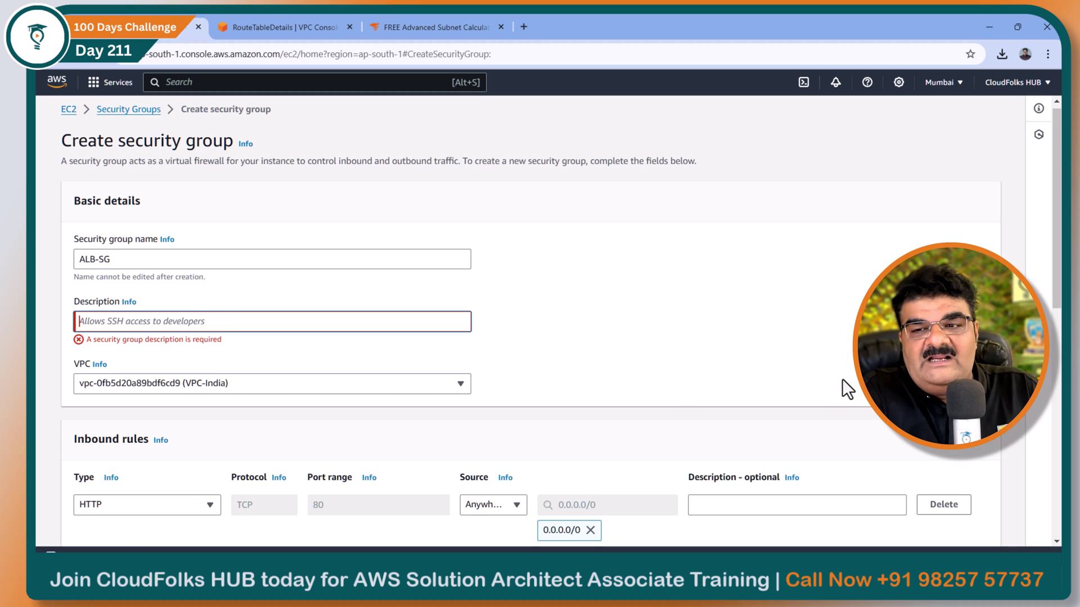
Set the ALB-SG security group's description to "Security Group For India ALB"
text(Secure=)
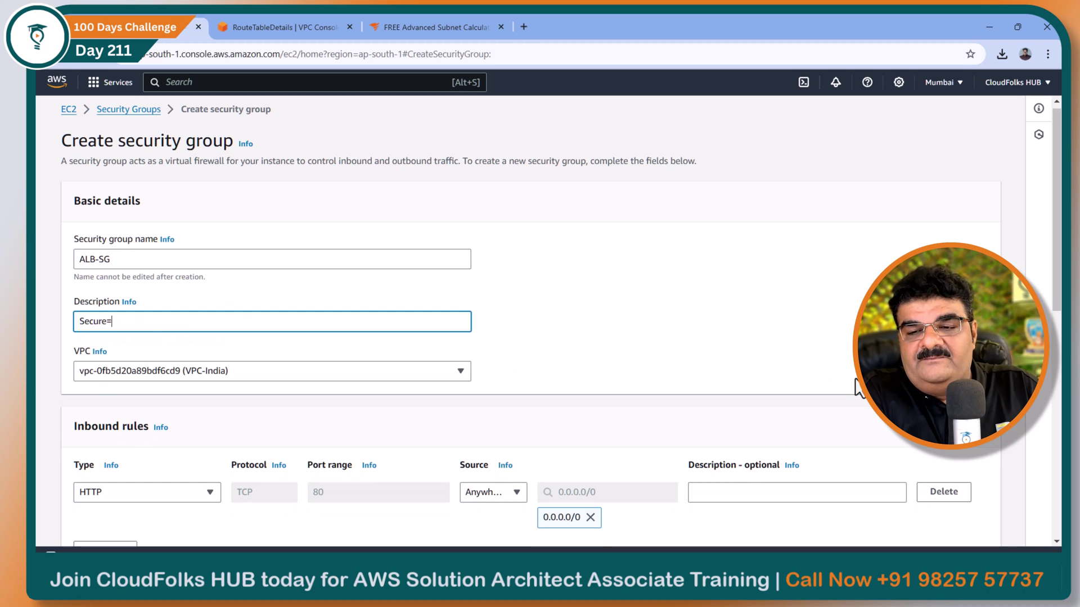
key(BackSpace)
key(BackSpace)
text(ity)
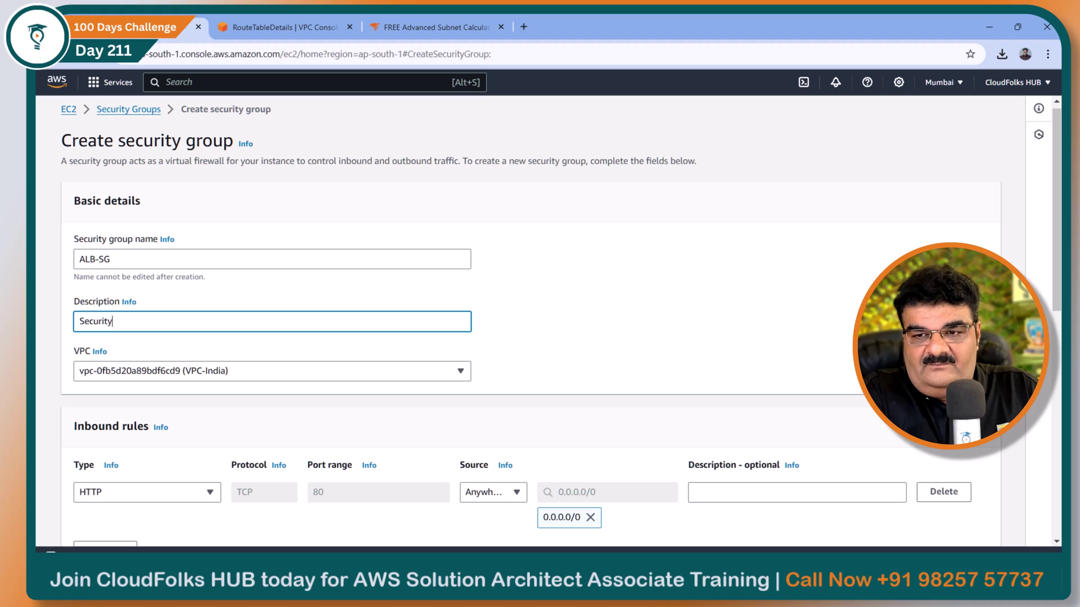
text( Group Fo)
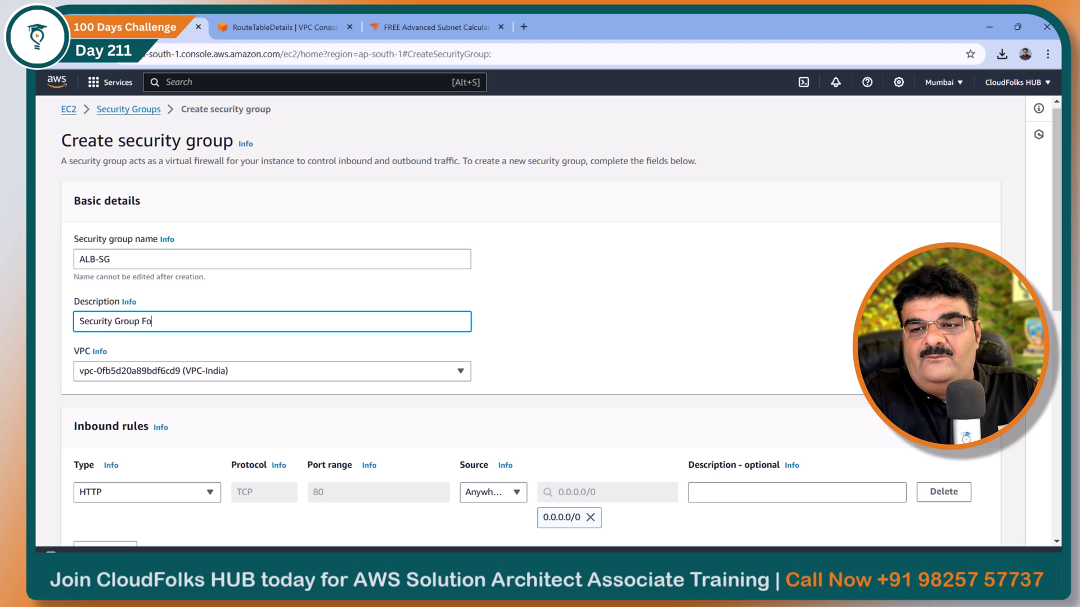
text(r India ALB)
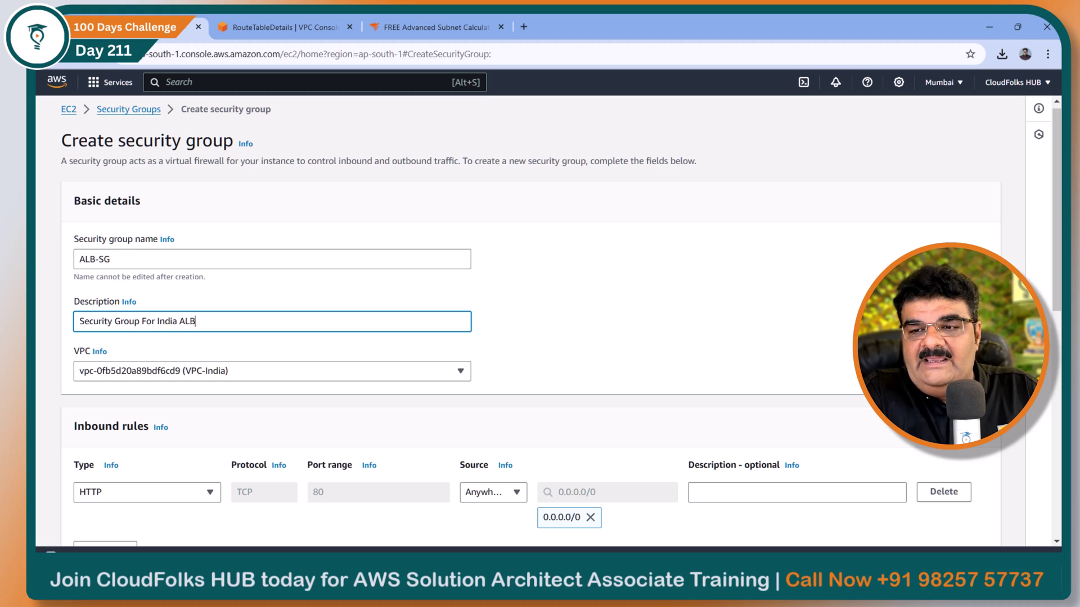
scroll(580, 364, down, 5)
scroll(579, 363, down, 3)
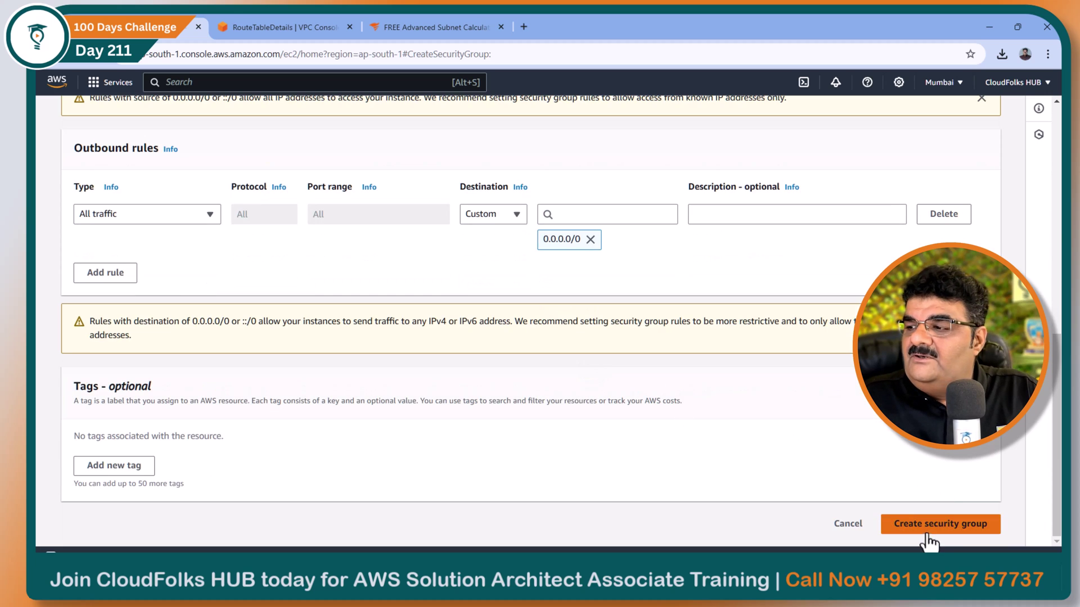
Create the ALB-SG security group and return to the Security Groups list
click(900, 525)
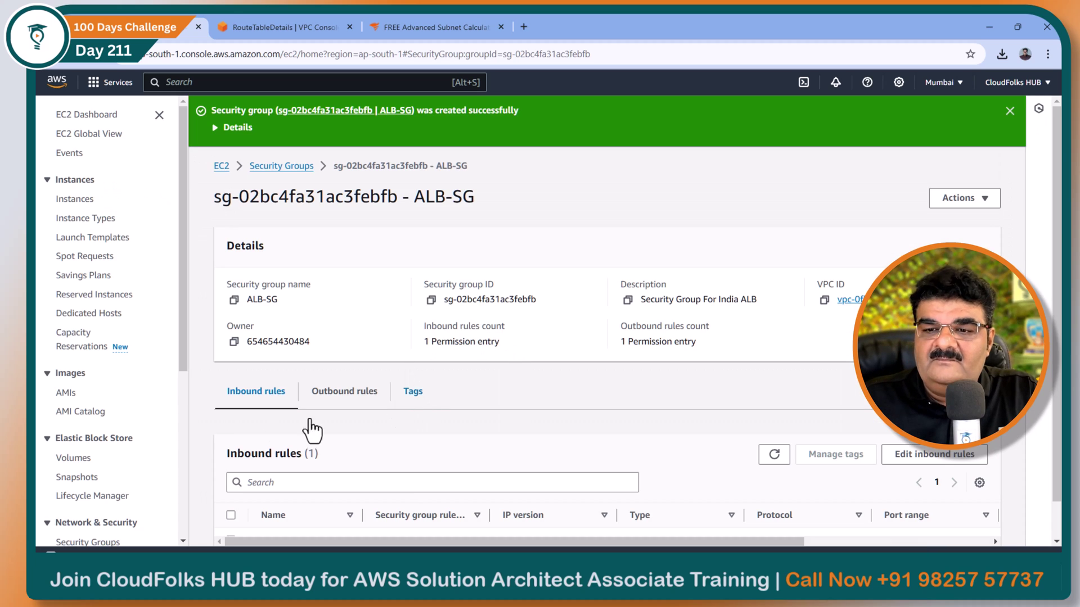
scroll(133, 389, down, 3)
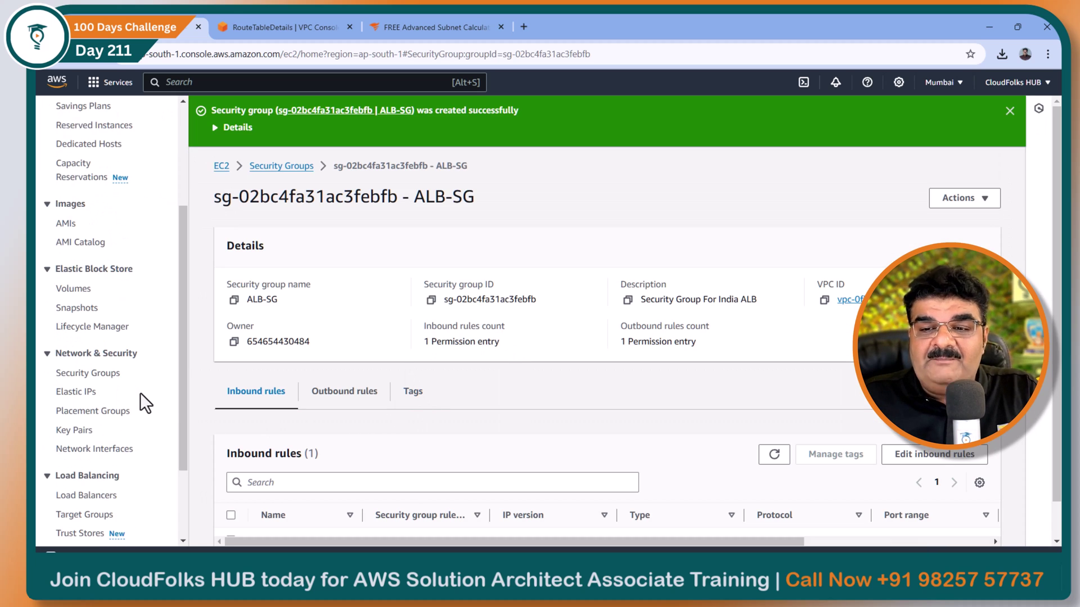
click(99, 373)
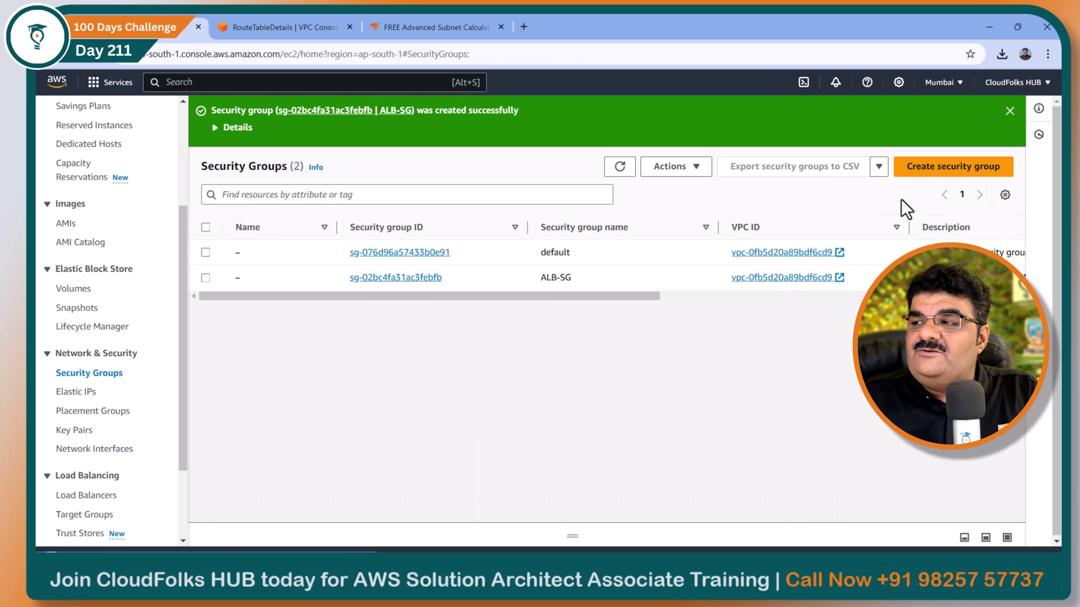
Start another new security group and name it SG-For-Web-Servers
click(929, 169)
click(318, 265)
text(Se)
key(BackSpace)
text(Ec)
key(BackSpace)
key(BackSpace)
key(BackSpace)
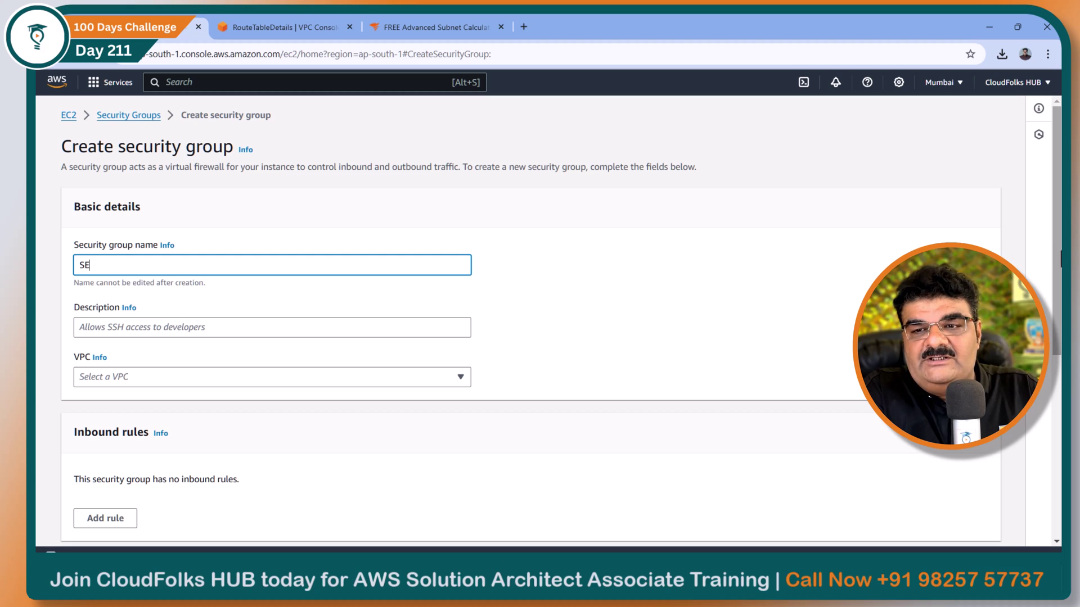
text(SG-)
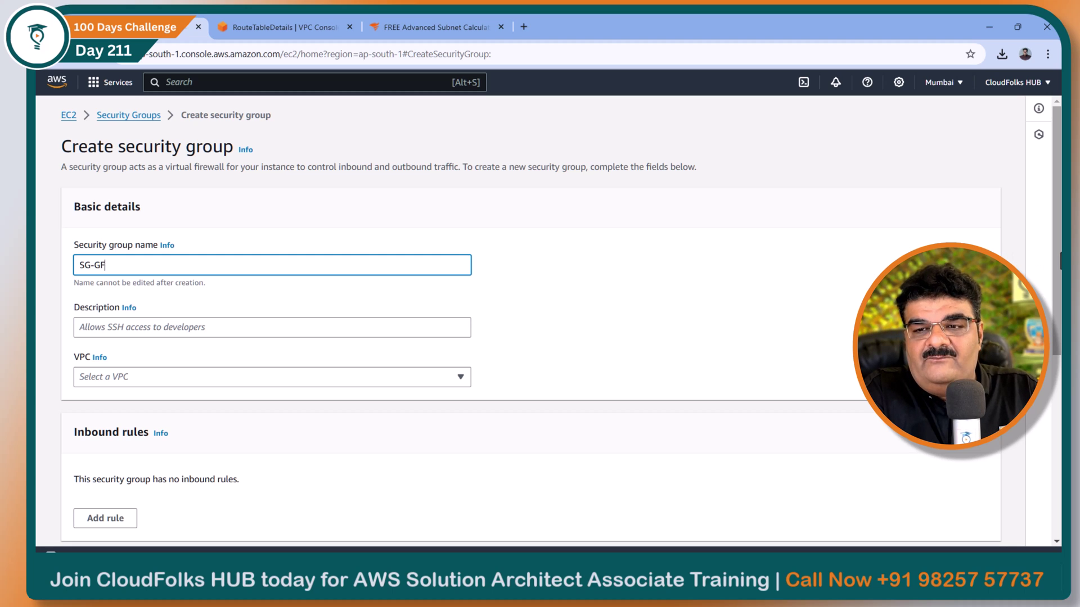
text(For-Se)
key(BackSpace)
key(BackSpace)
text(Web-Servers)
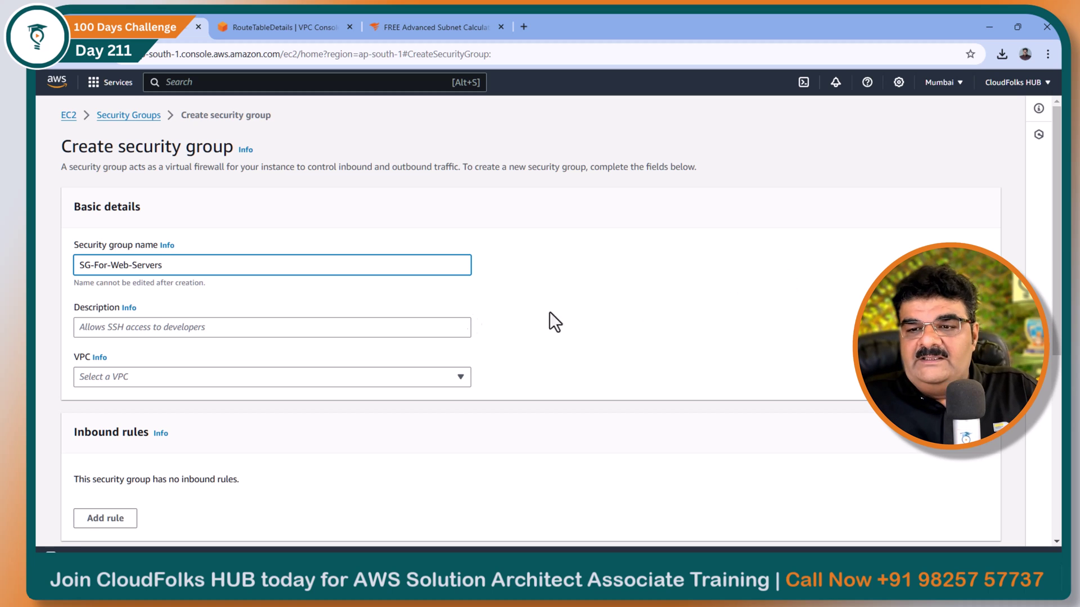
Give SG-For-Web-Servers the description "Secure Web Servers" and assign it to the VPC-India VPC
click(133, 328)
text(Secure Web Servers)
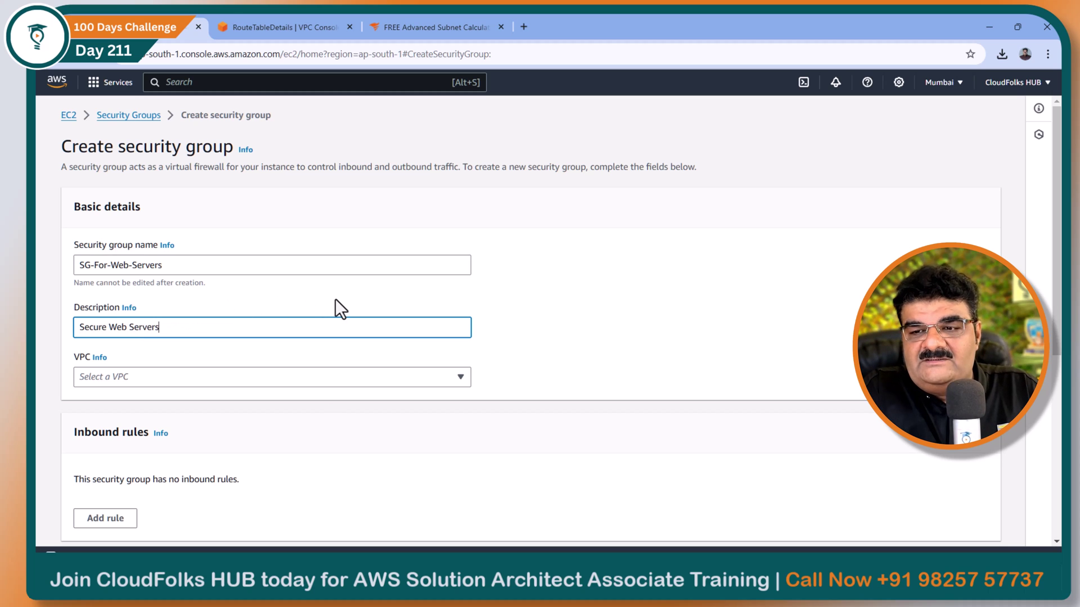
click(157, 376)
click(149, 433)
Add an inbound HTTP rule to SG-For-Web-Servers with the ALB-SG security group as its source
scroll(147, 430, down, 5)
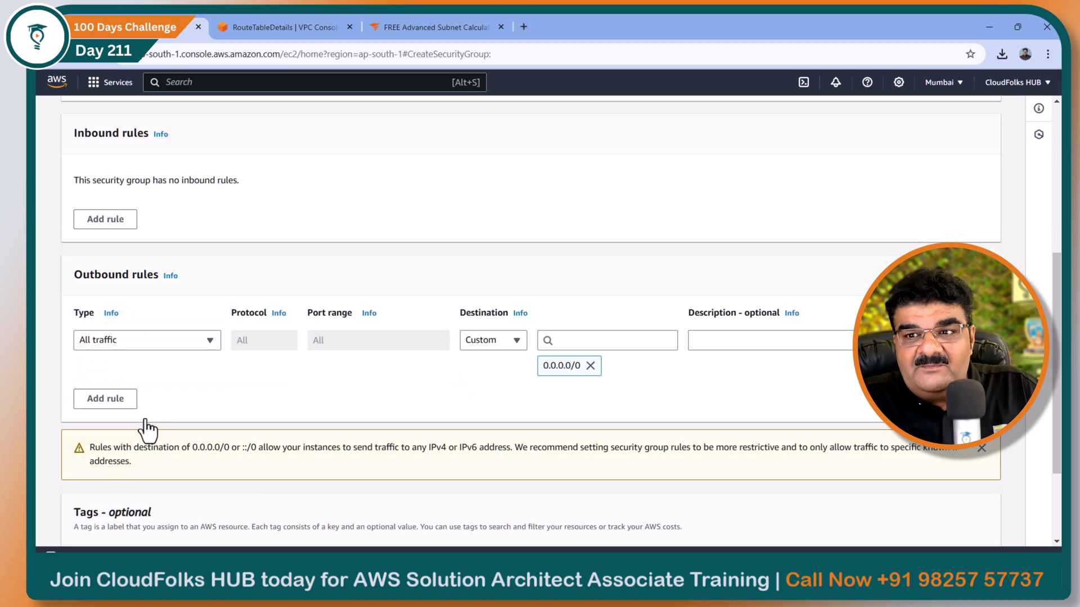
scroll(151, 379, up, 3)
click(112, 389)
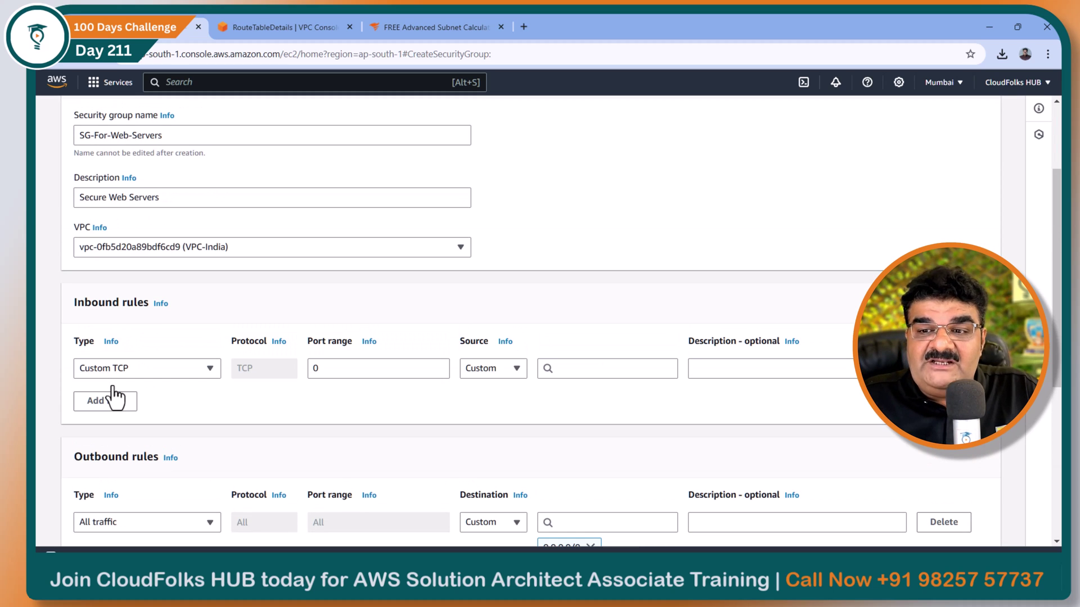
click(156, 369)
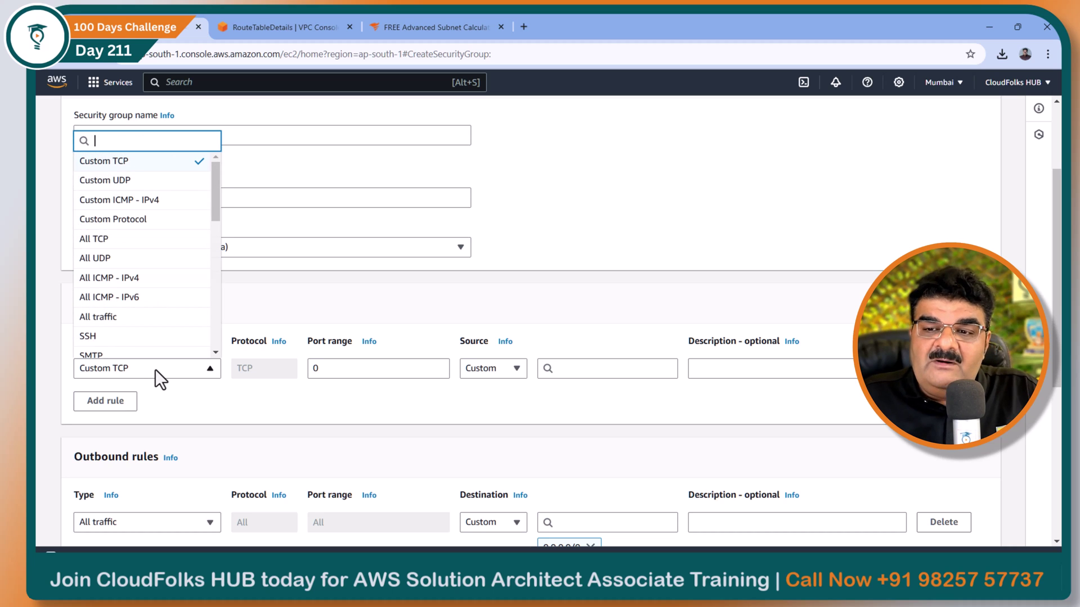
text(http)
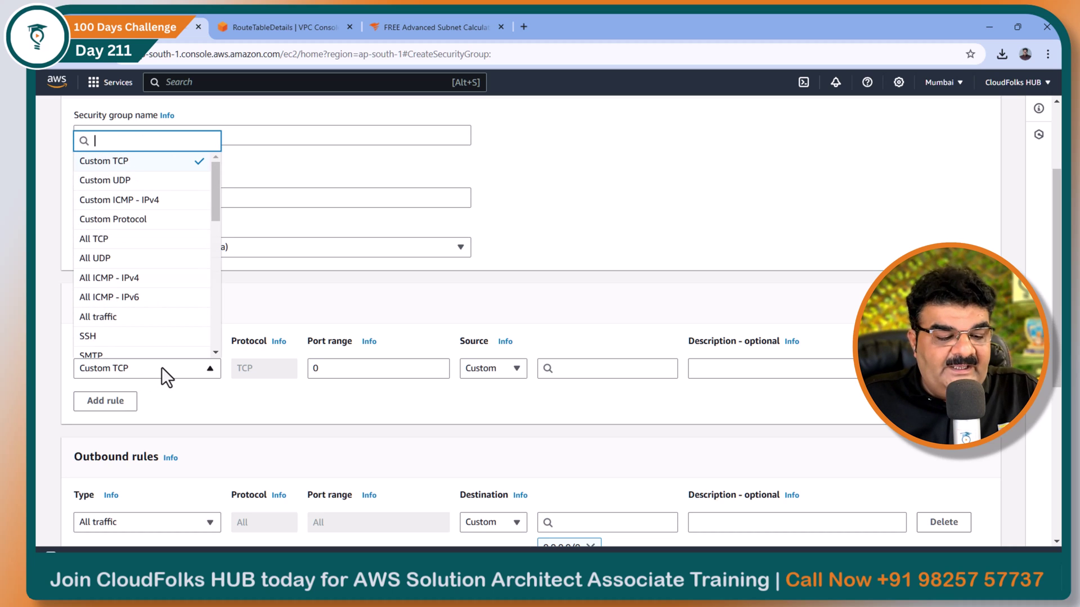
click(114, 291)
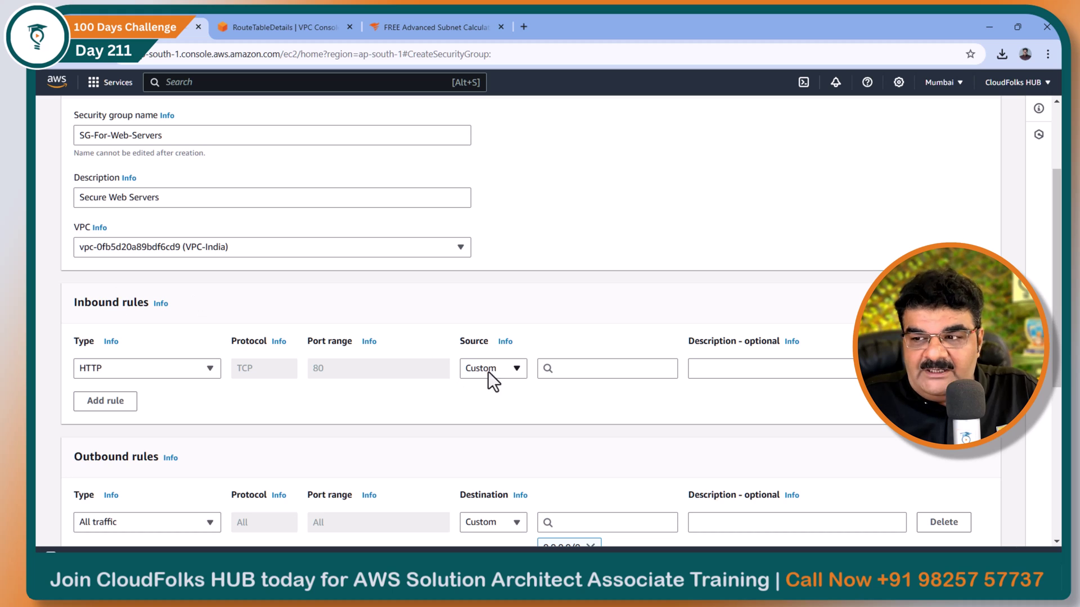
click(577, 370)
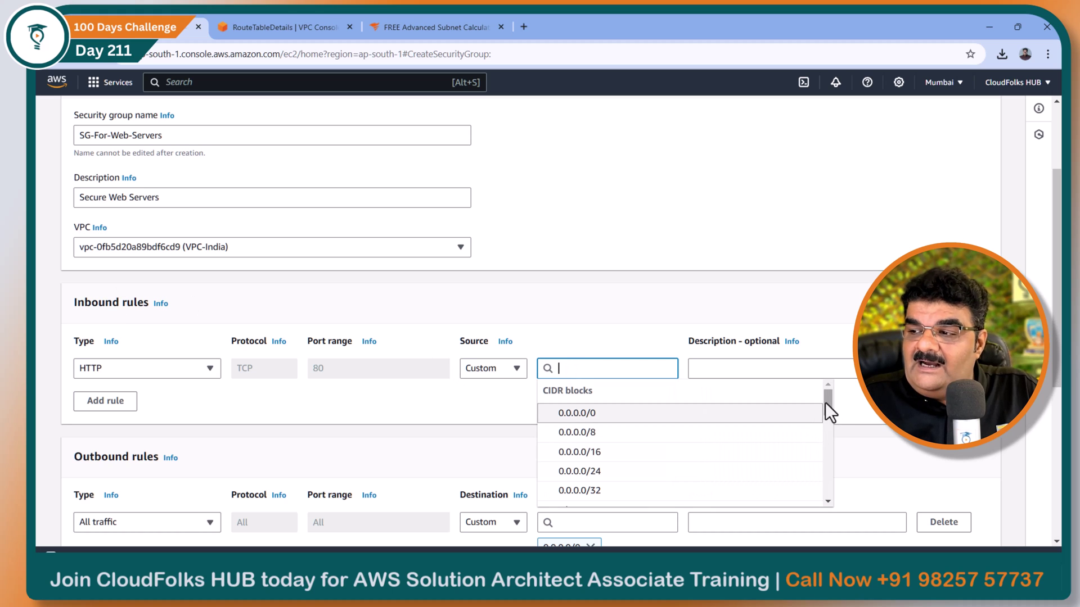
drag(828, 405, 824, 447)
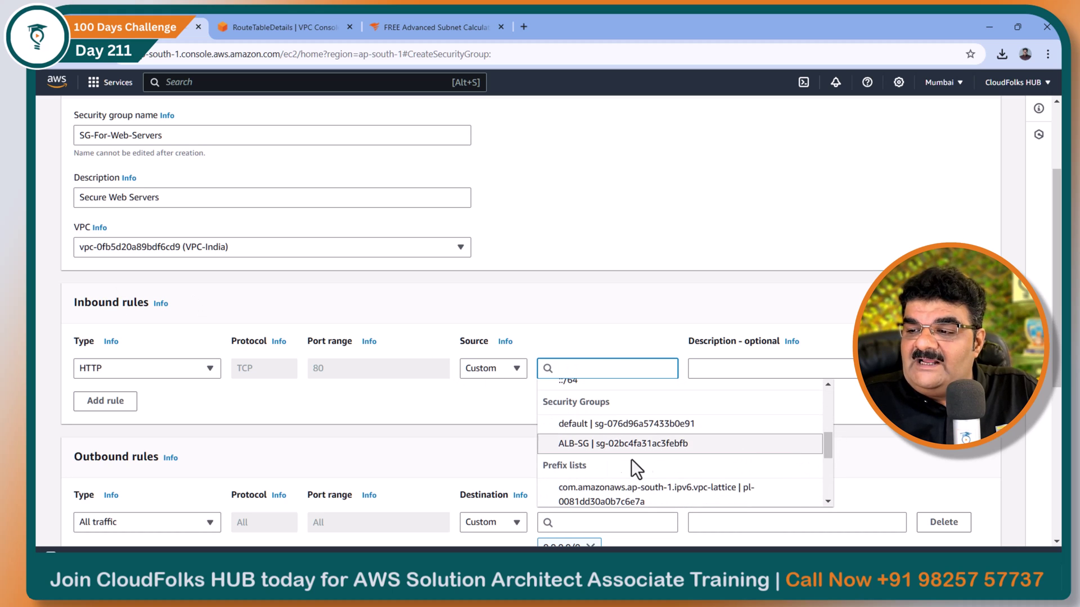
click(599, 444)
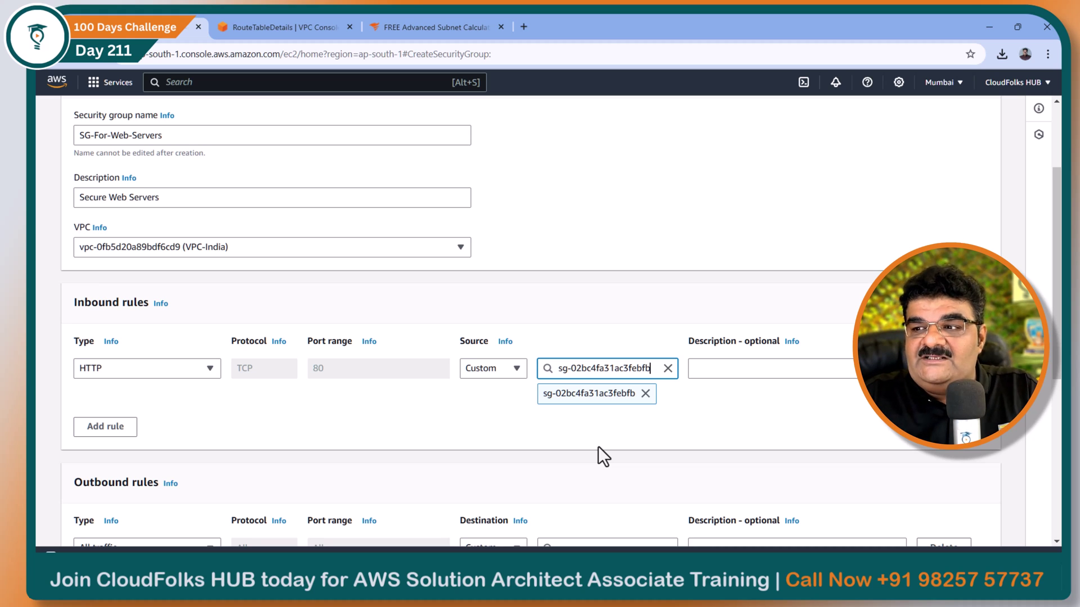
Switch to the Global Accelerator architecture diagram to examine the load balancer's path to the web servers, then return to the AWS console
key(alt+Tab)
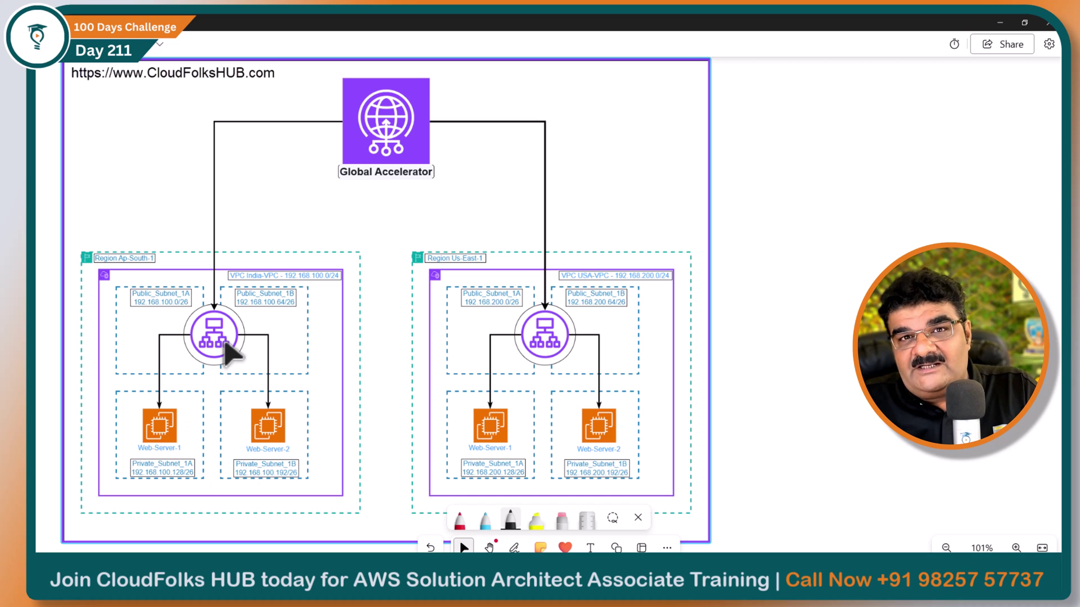
click(1000, 23)
click(577, 397)
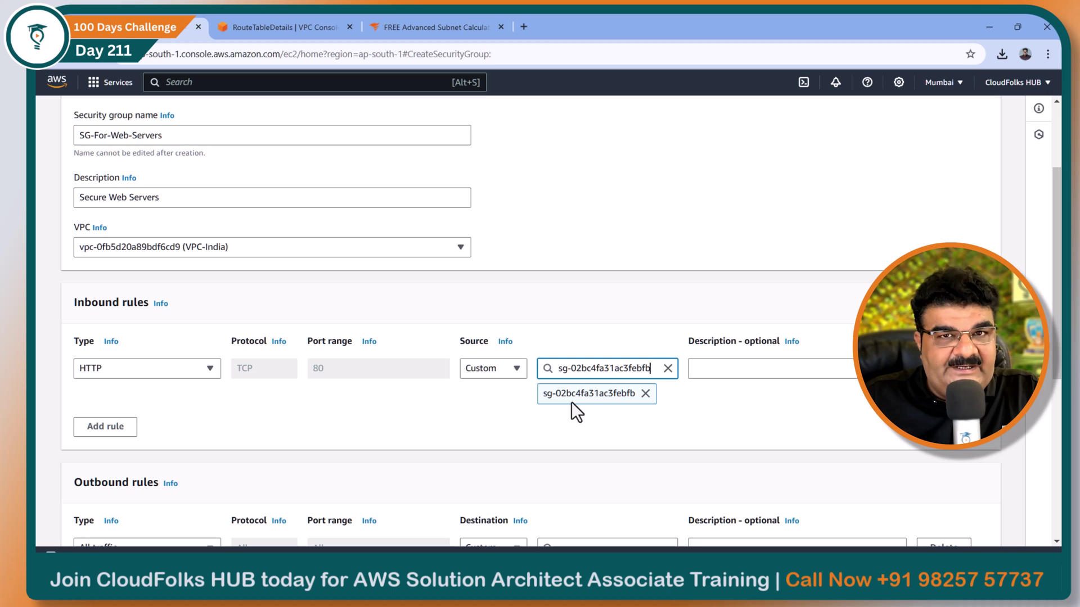
Add an inbound SSH rule with source 0.0.0.0/0 and create the SG-For-Web-Servers security group
click(112, 430)
click(134, 414)
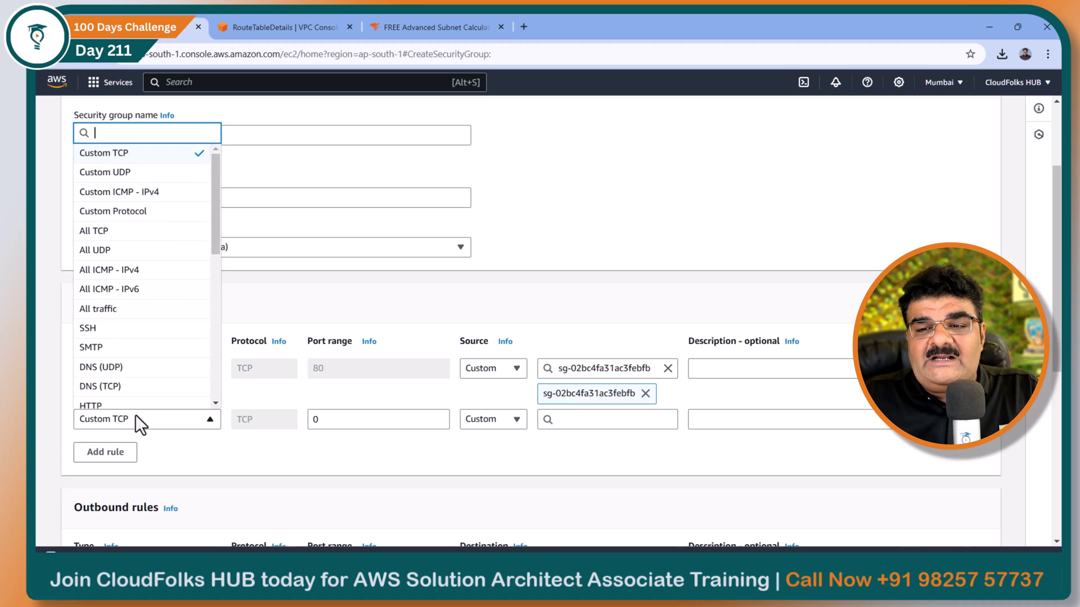
text(ss)
click(112, 358)
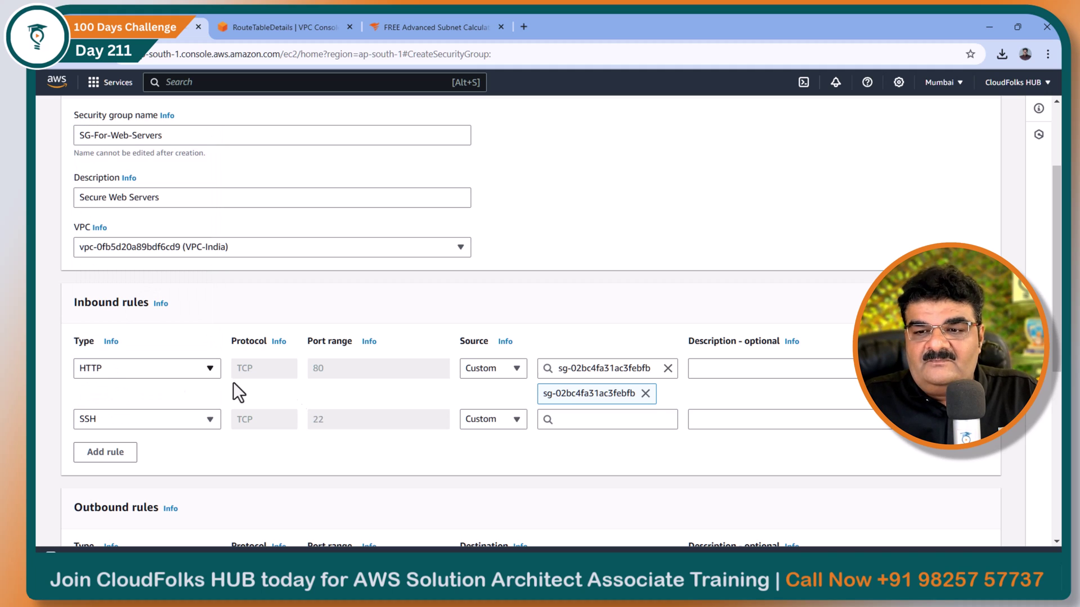
click(584, 421)
click(583, 467)
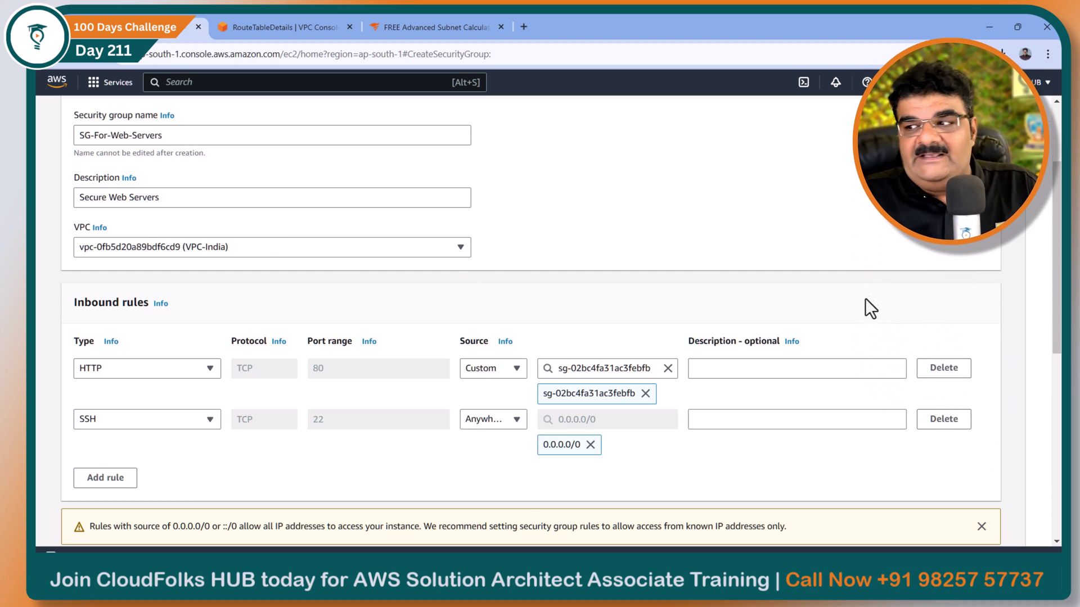
scroll(865, 295, down, 10)
click(941, 520)
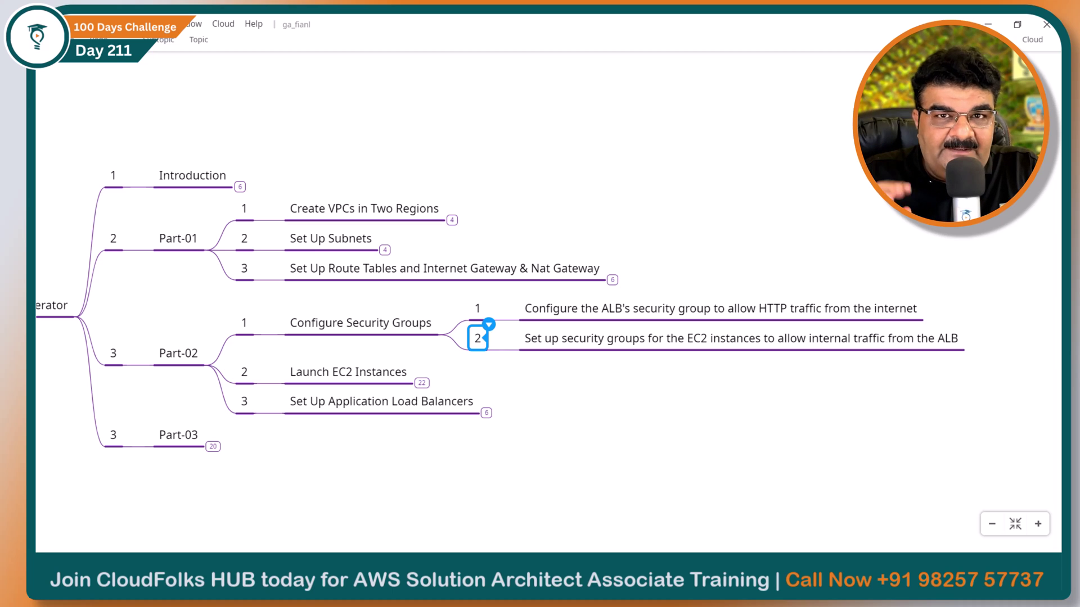
In the mind map, expand the Launch EC2 Instances topic to examine its tasks and the India and USA user data script branches
click(423, 384)
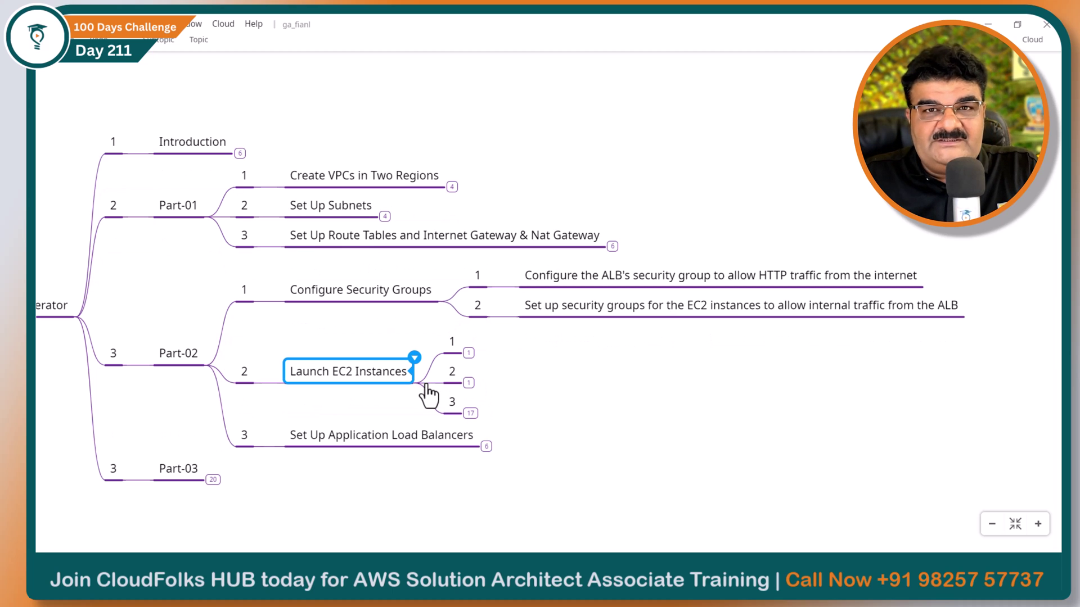
click(469, 354)
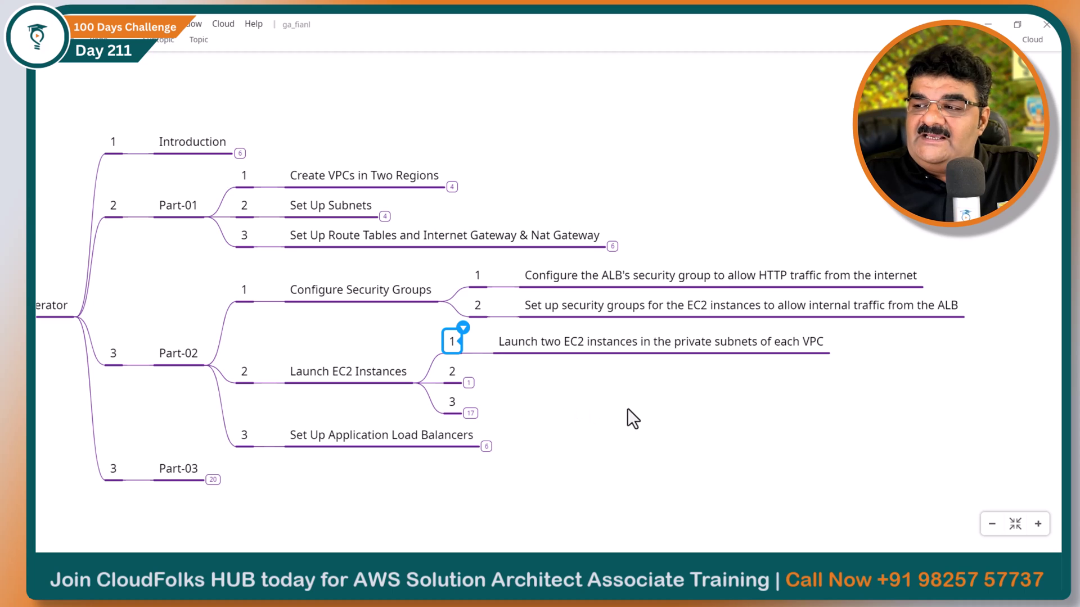
click(408, 385)
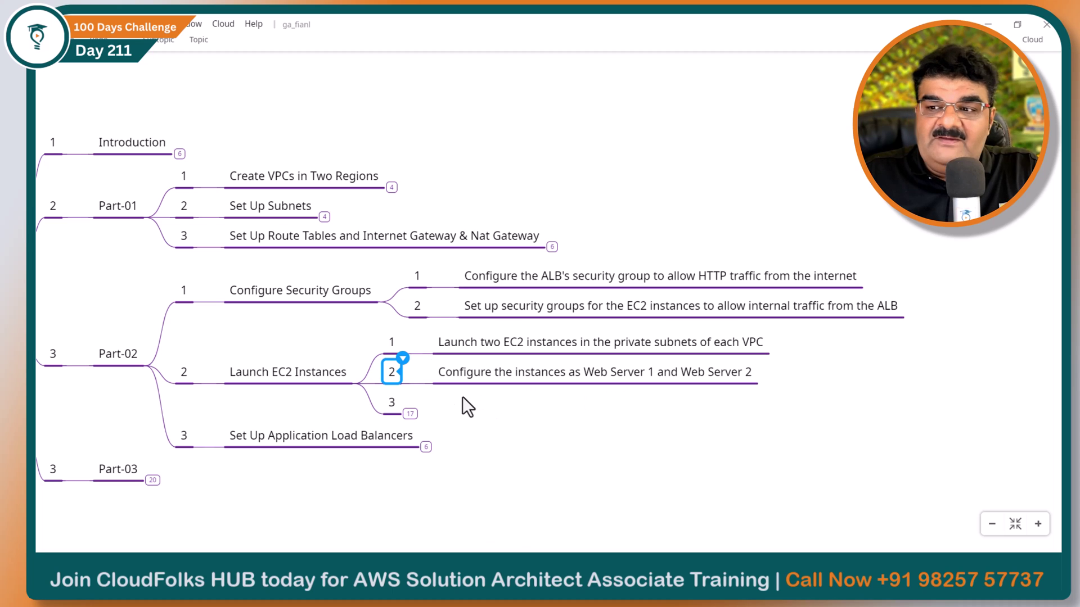
click(410, 414)
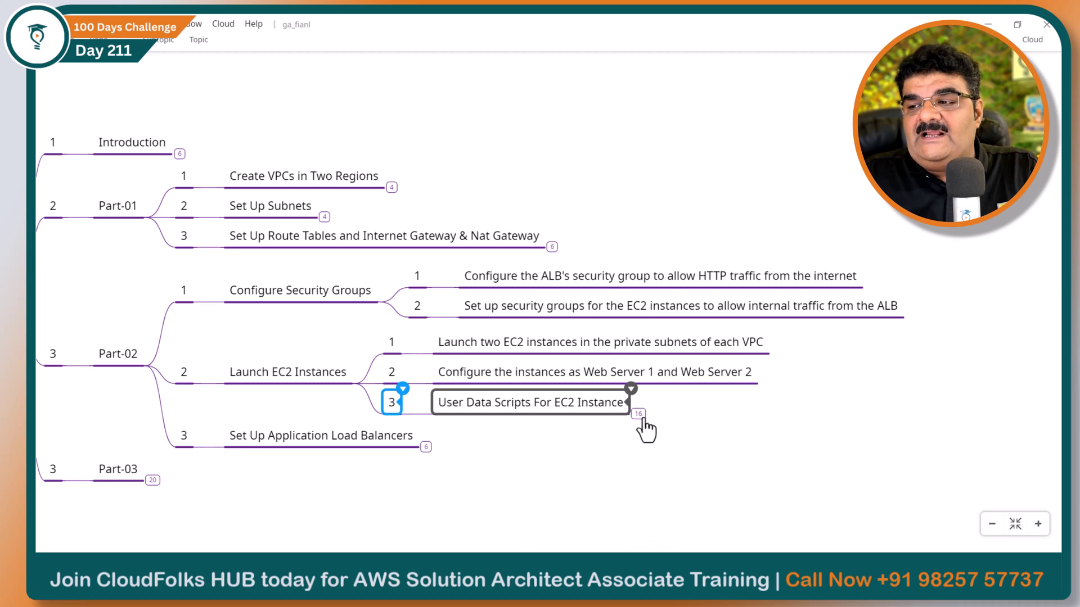
click(638, 414)
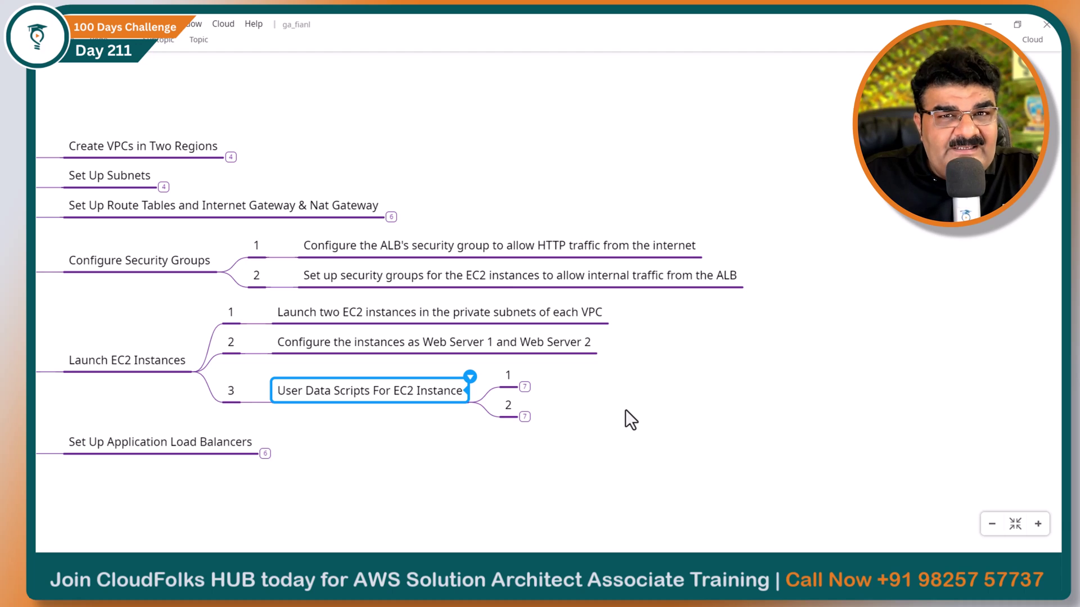
click(525, 387)
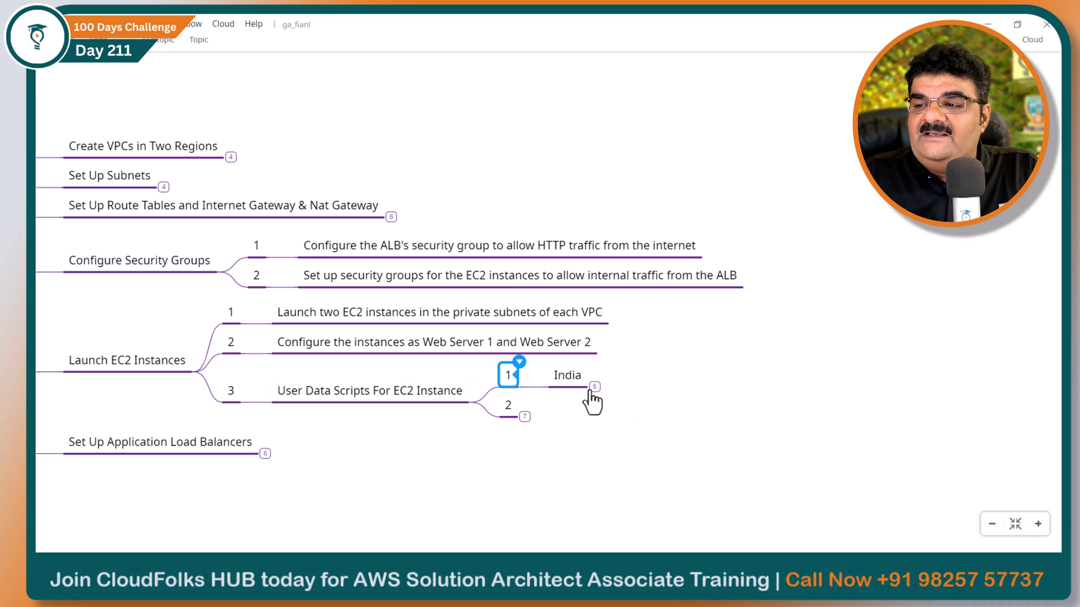
click(525, 417)
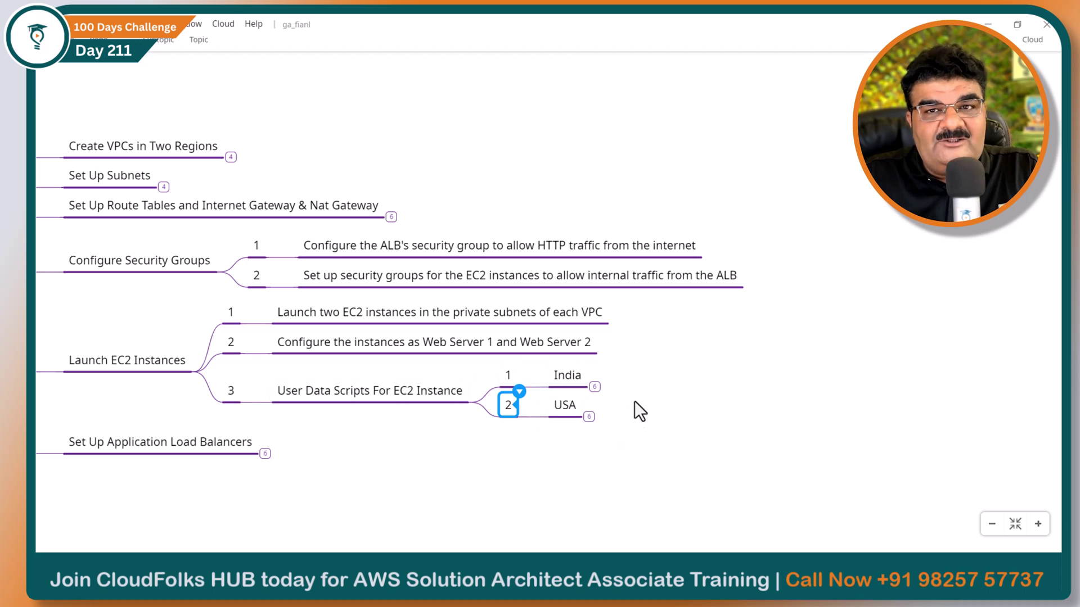
click(598, 388)
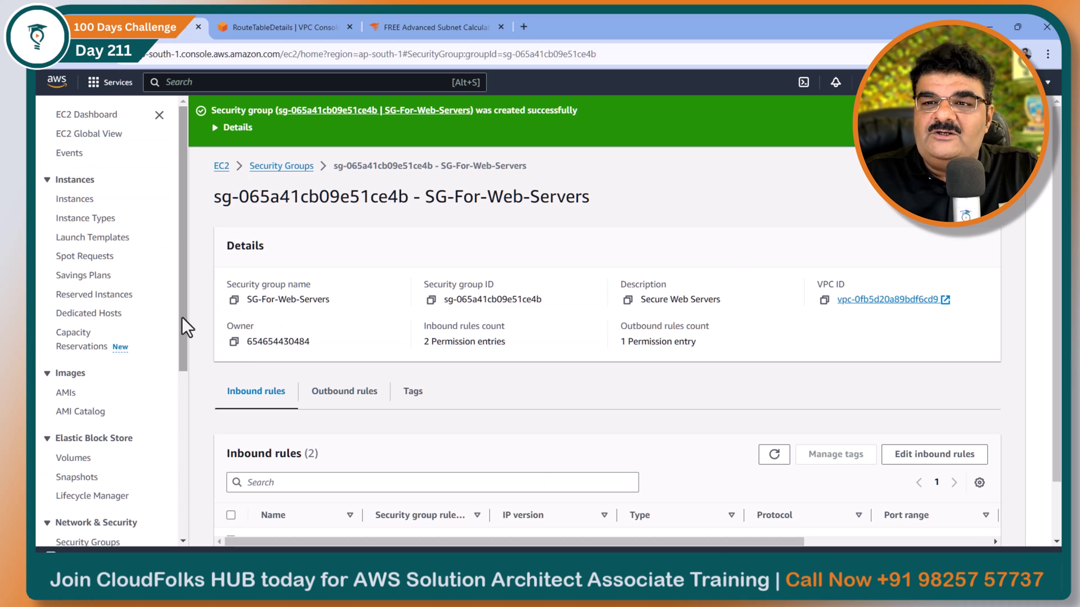
Start launching an EC2 instance from the Mumbai region's EC2 Dashboard and name it Web-Server-1
click(96, 116)
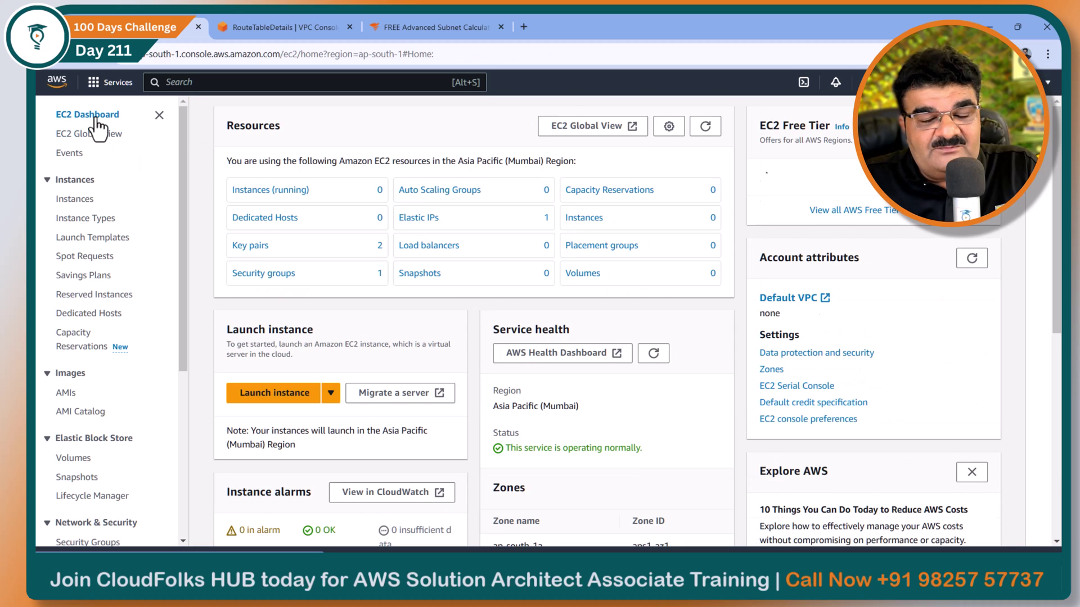
click(289, 396)
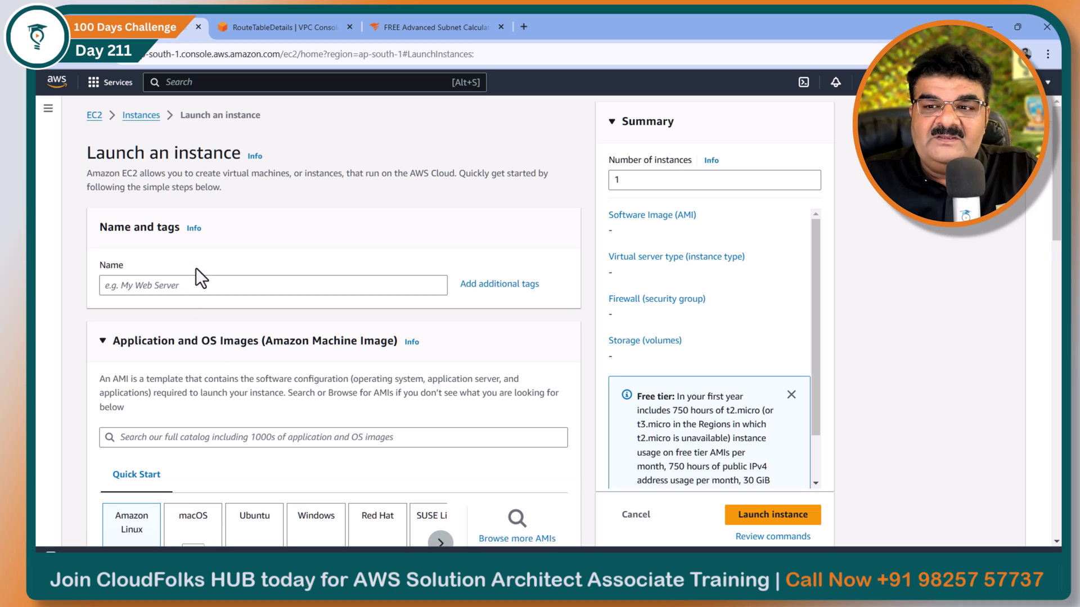
text(We)
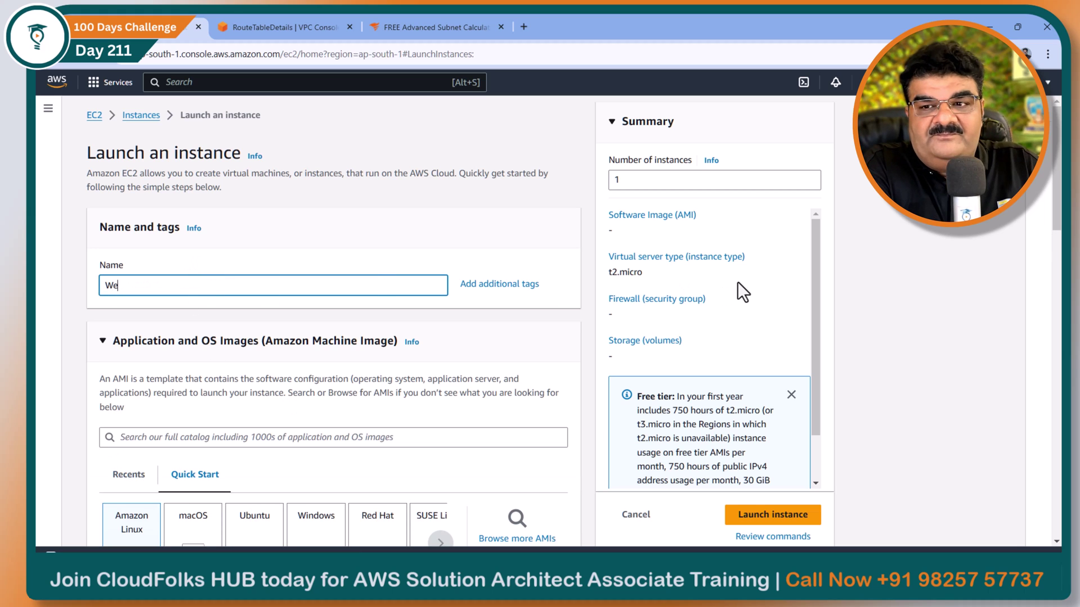
text(b=)
text(Server-1)
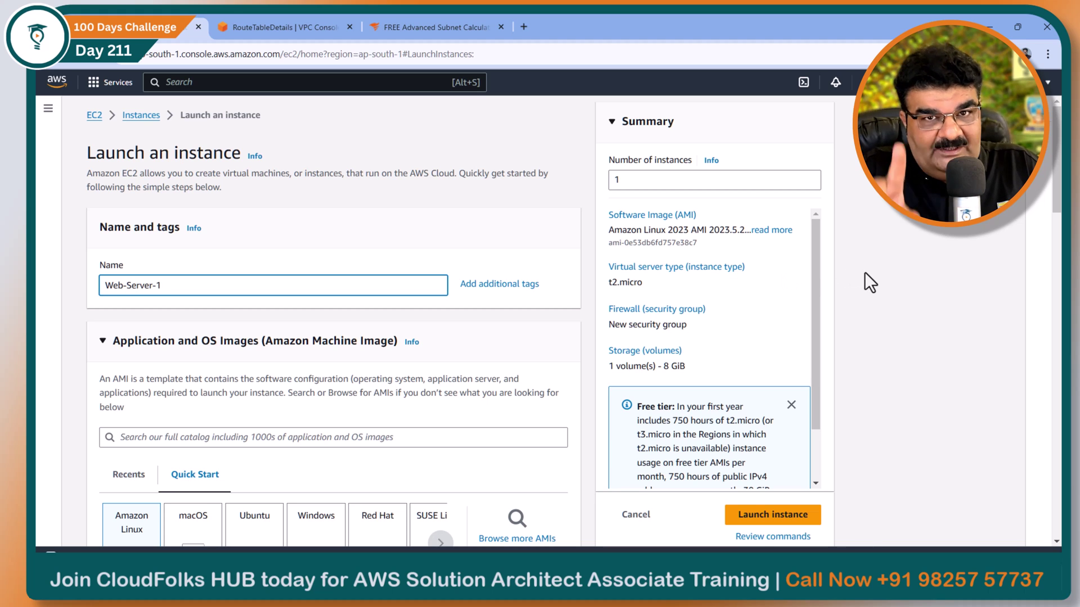
scroll(454, 316, down, 3)
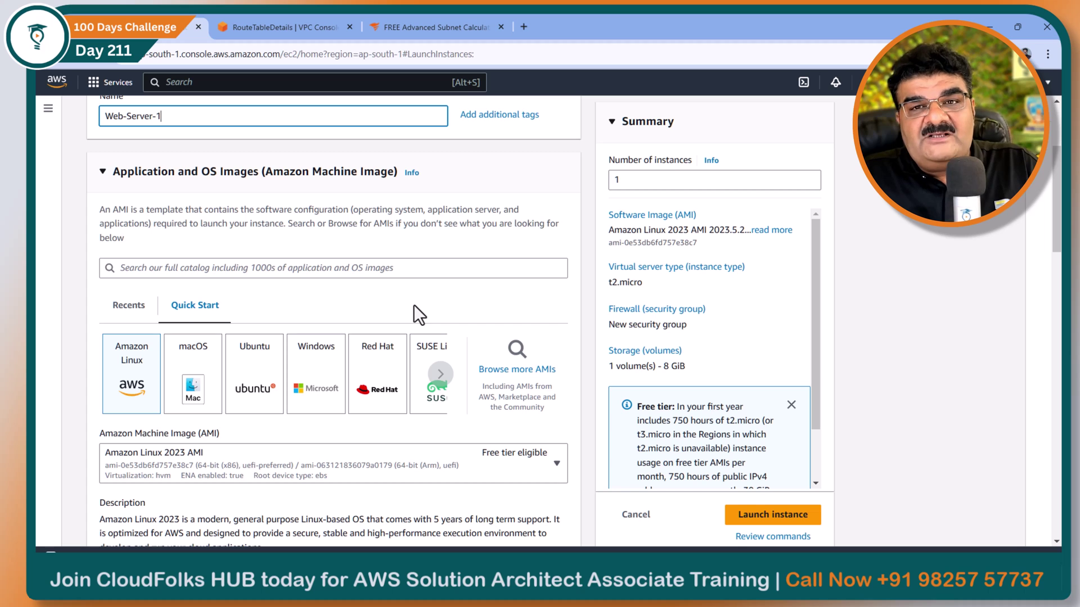
scroll(225, 366, down, 3)
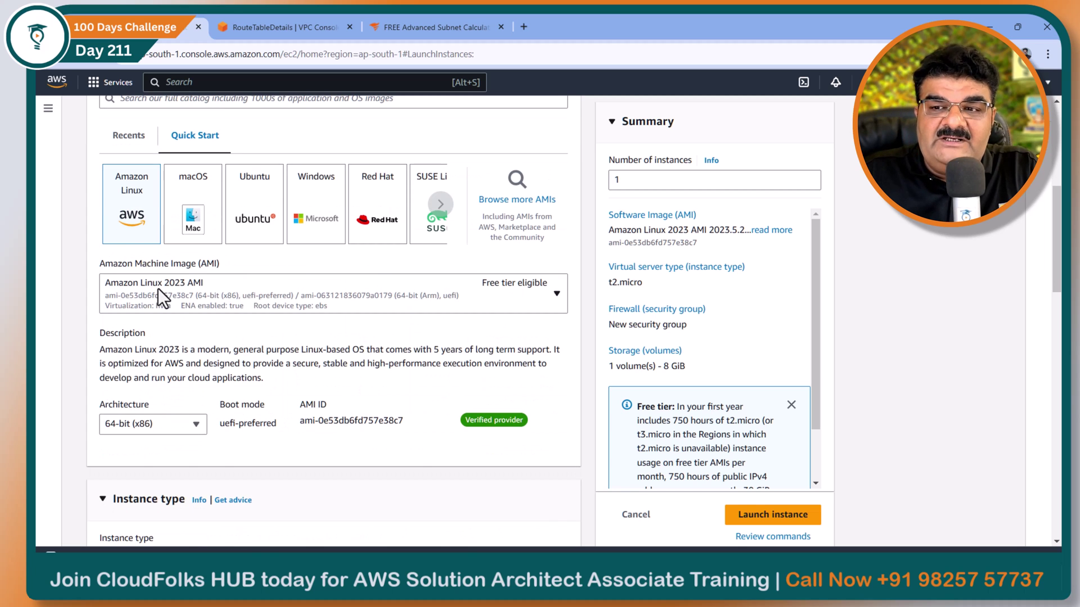
Keep the Amazon Linux 2023 AMI and t2.micro type, and select the Sep-2024 key pair for Web-Server-1
scroll(157, 288, down, 6)
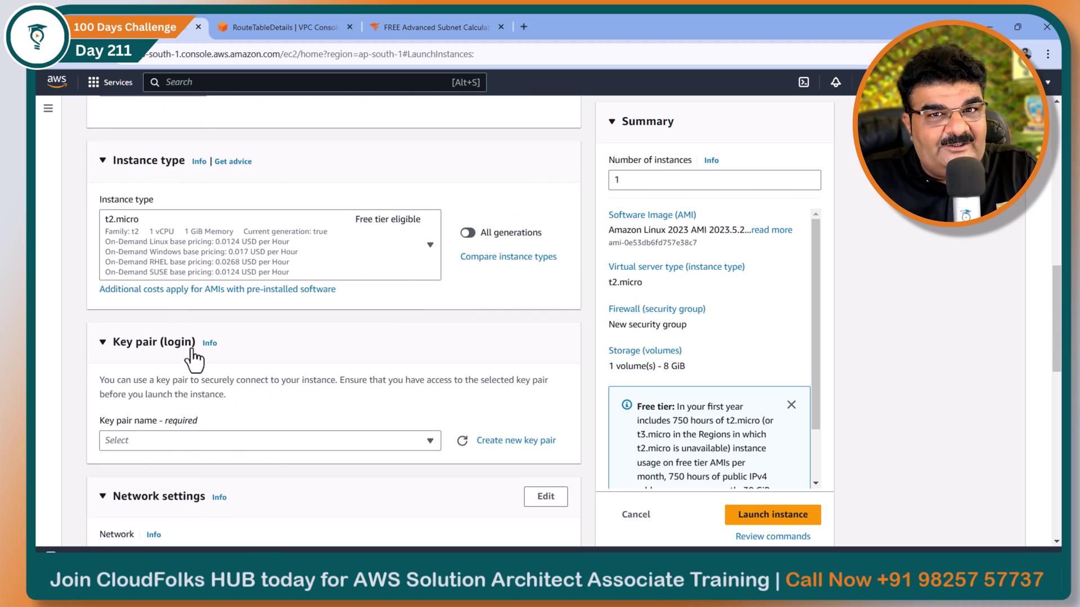
click(178, 441)
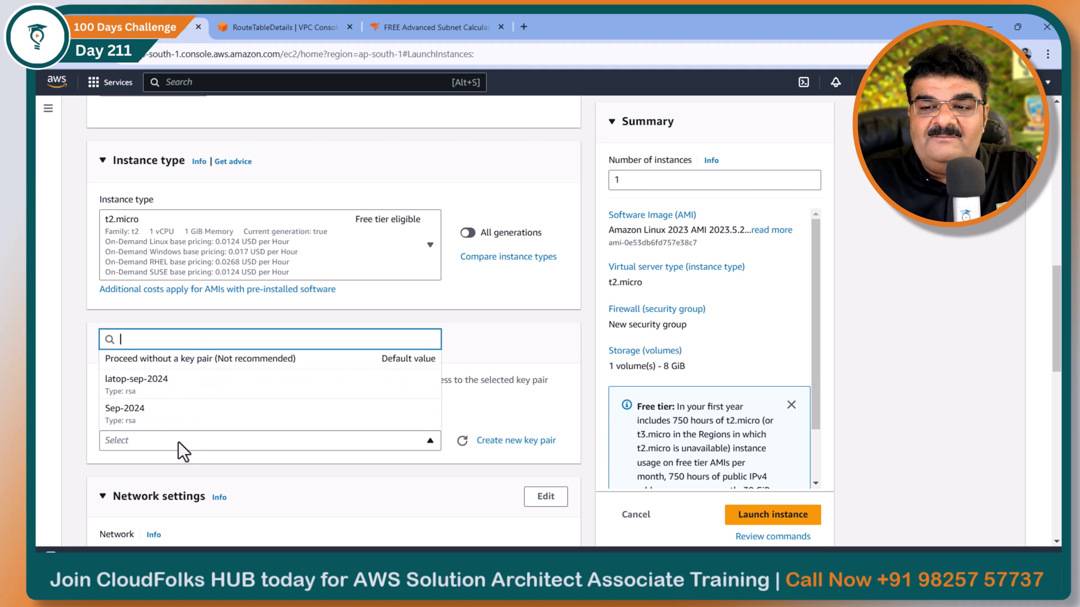
click(162, 416)
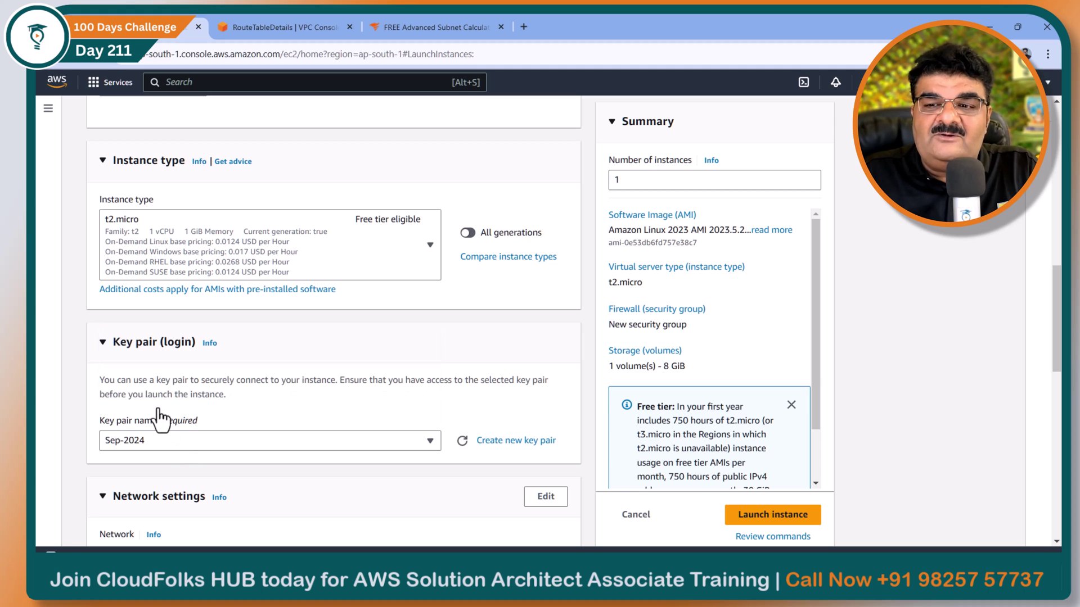
scroll(159, 413, down, 3)
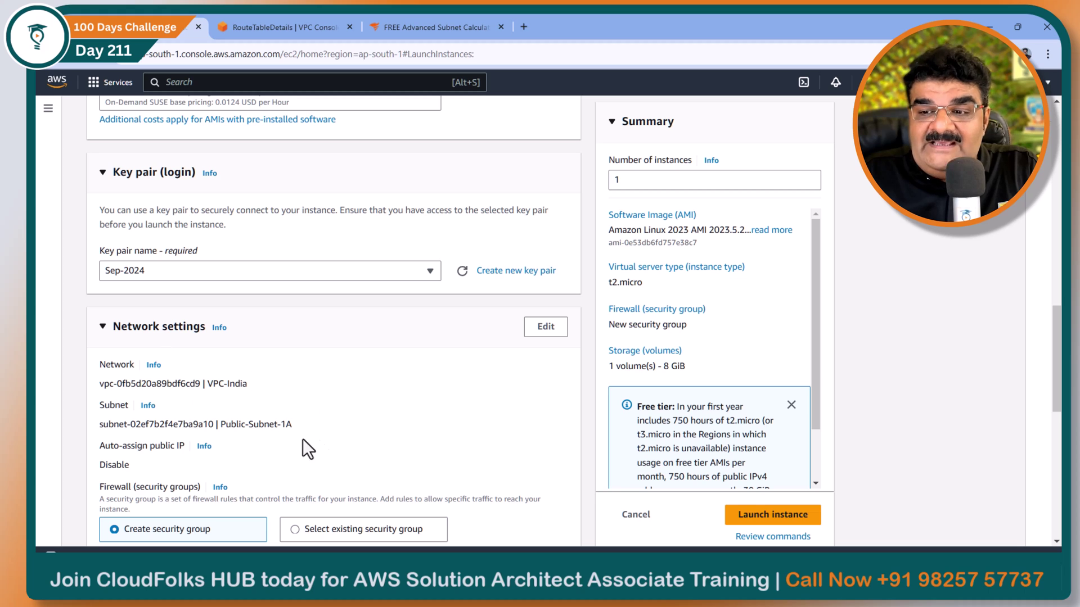
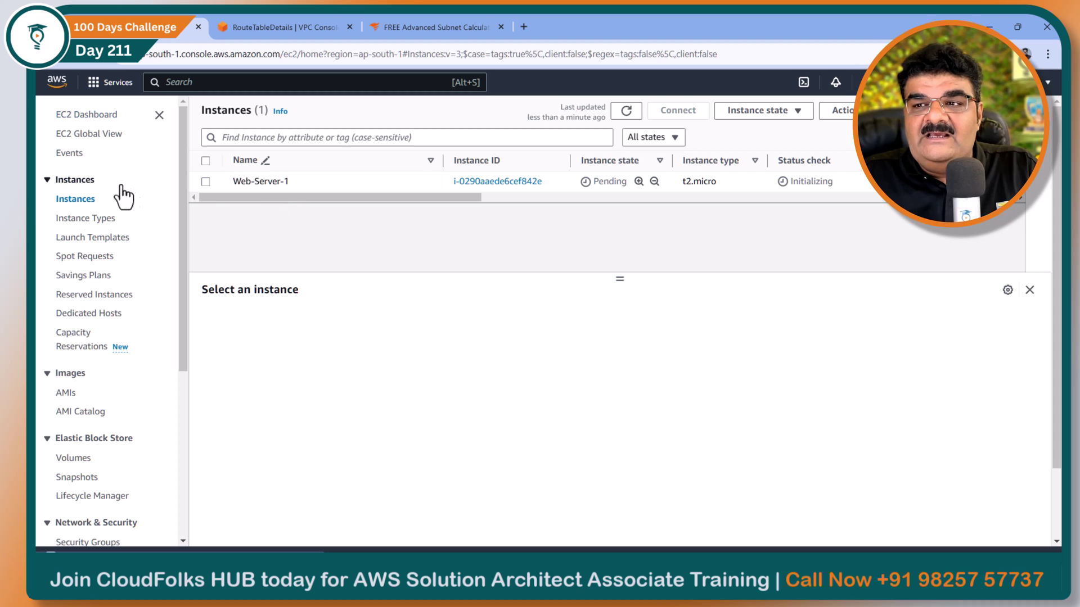
Start launching another EC2 instance in the Mumbai region and name it Web-Server-2
click(90, 117)
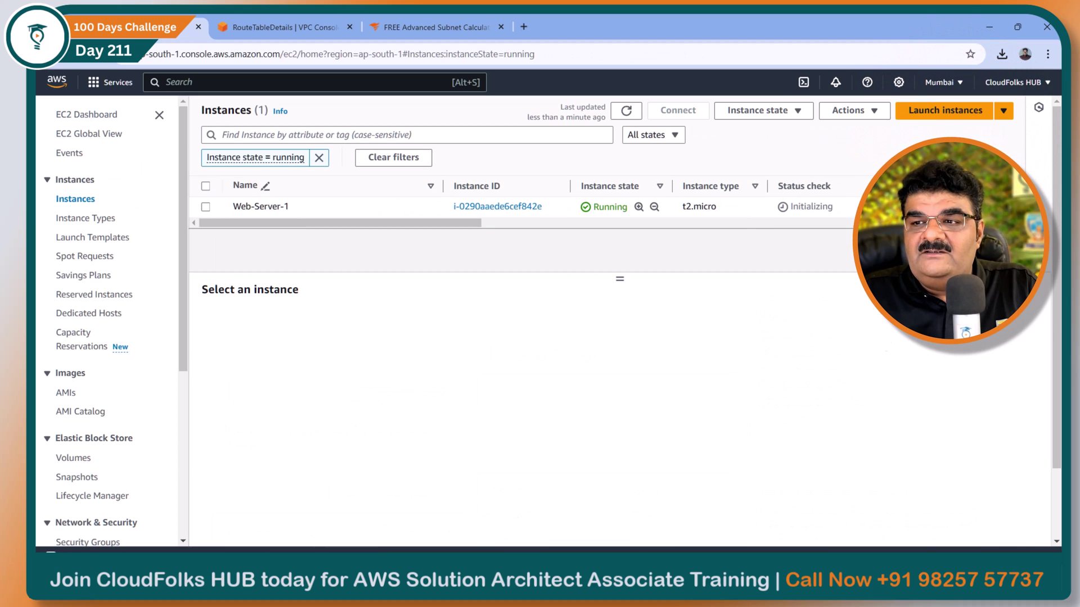
click(934, 112)
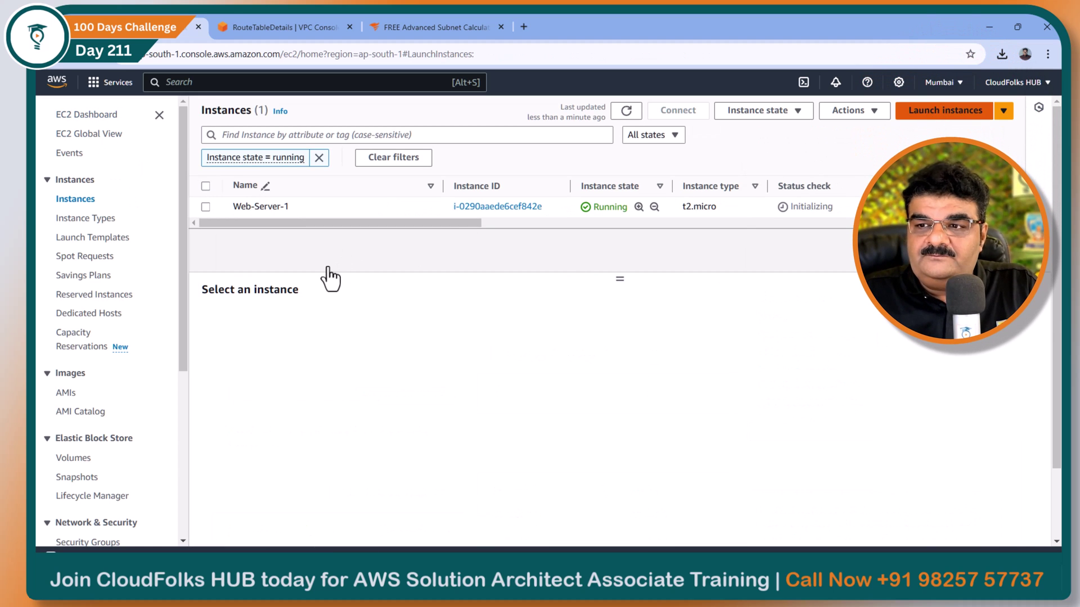
click(249, 285)
text(We)
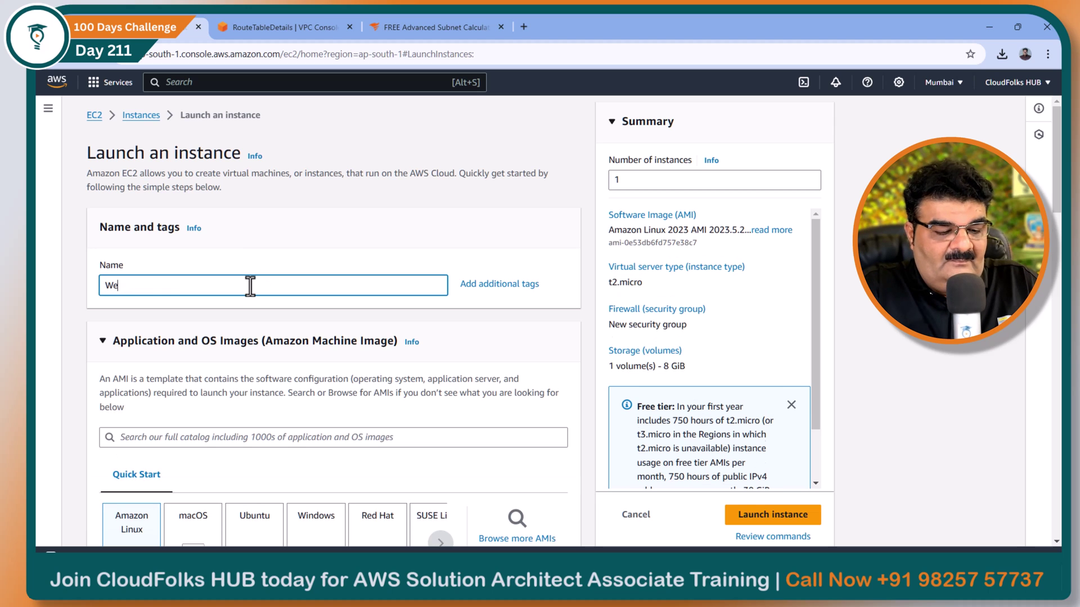
text(b-Server=2)
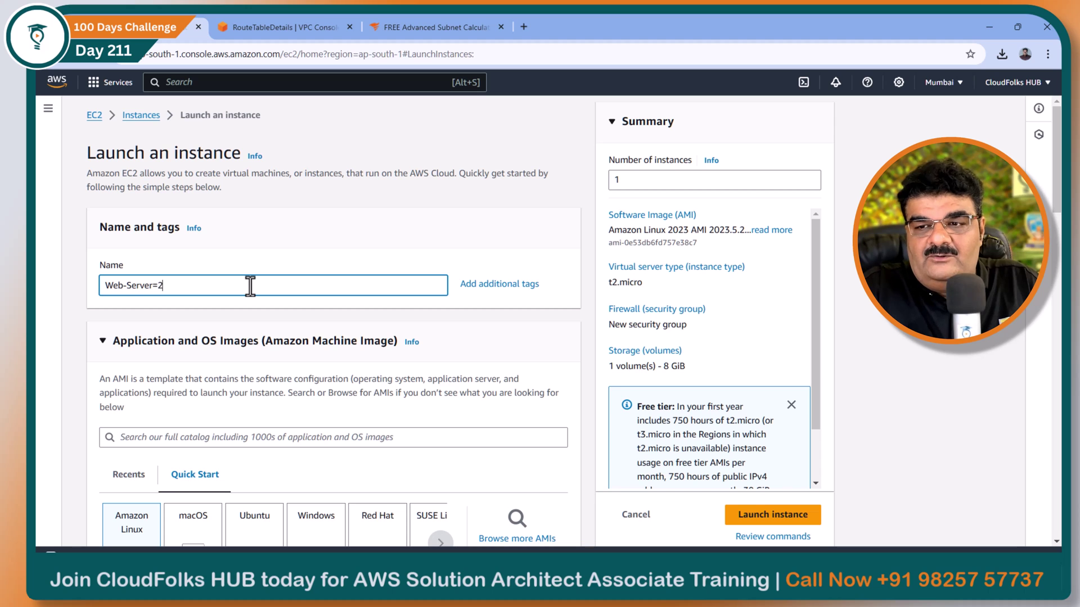
key(BackSpace)
text(-2)
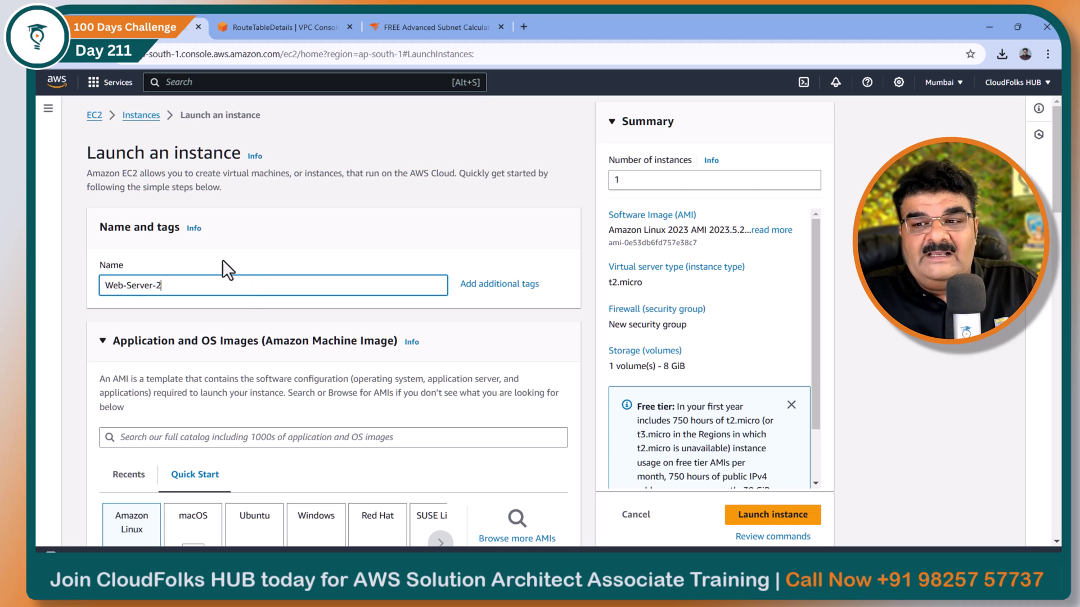
Select the Sep-2024 key pair for the Web-Server-2 instance
scroll(215, 247, down, 3)
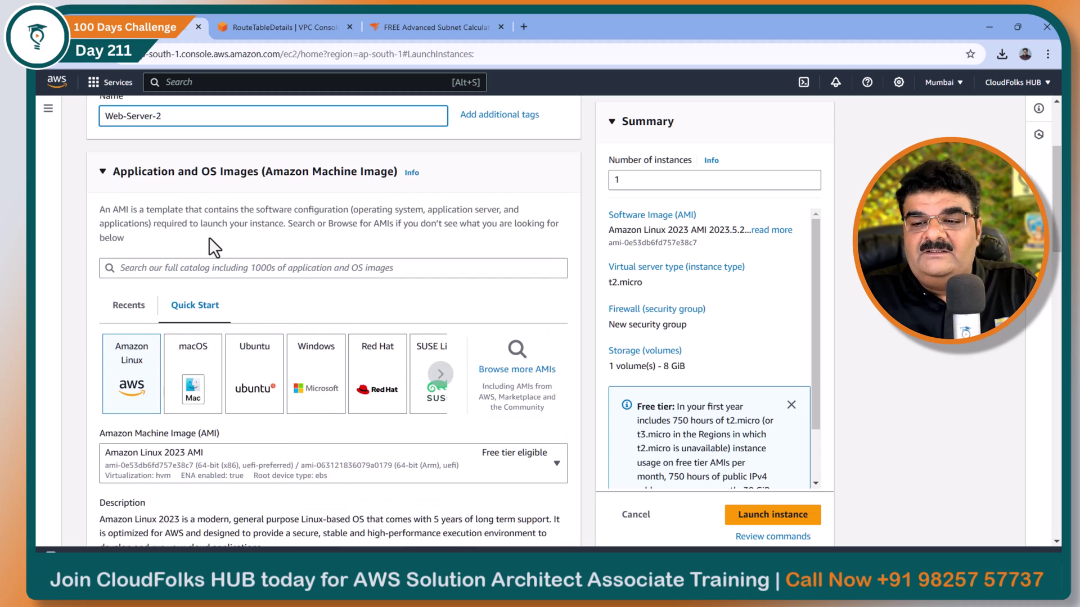
scroll(166, 291, down, 9)
scroll(167, 289, down, 3)
click(175, 271)
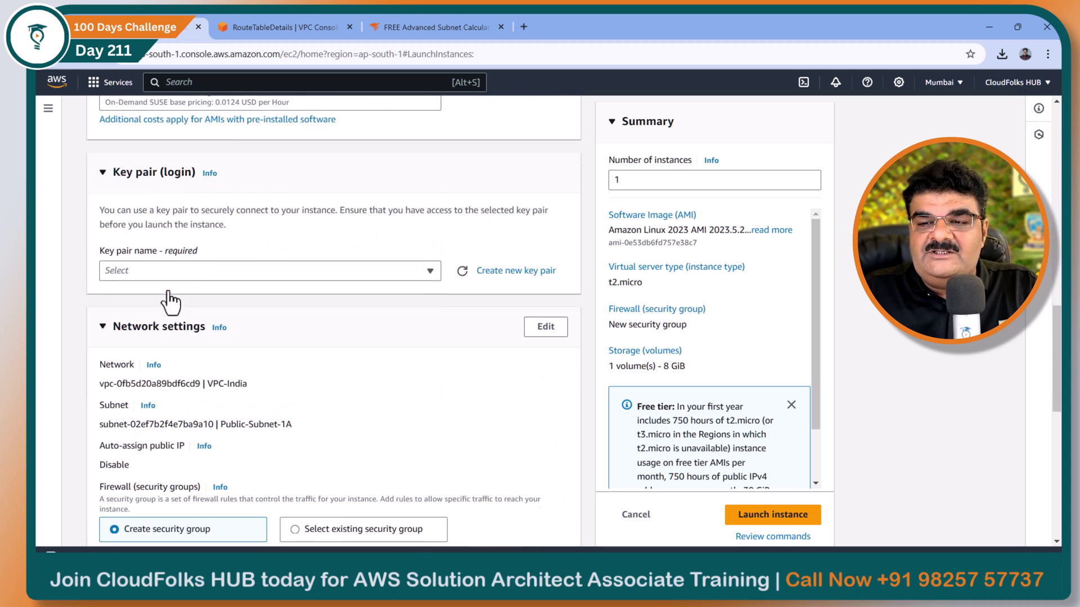
click(166, 371)
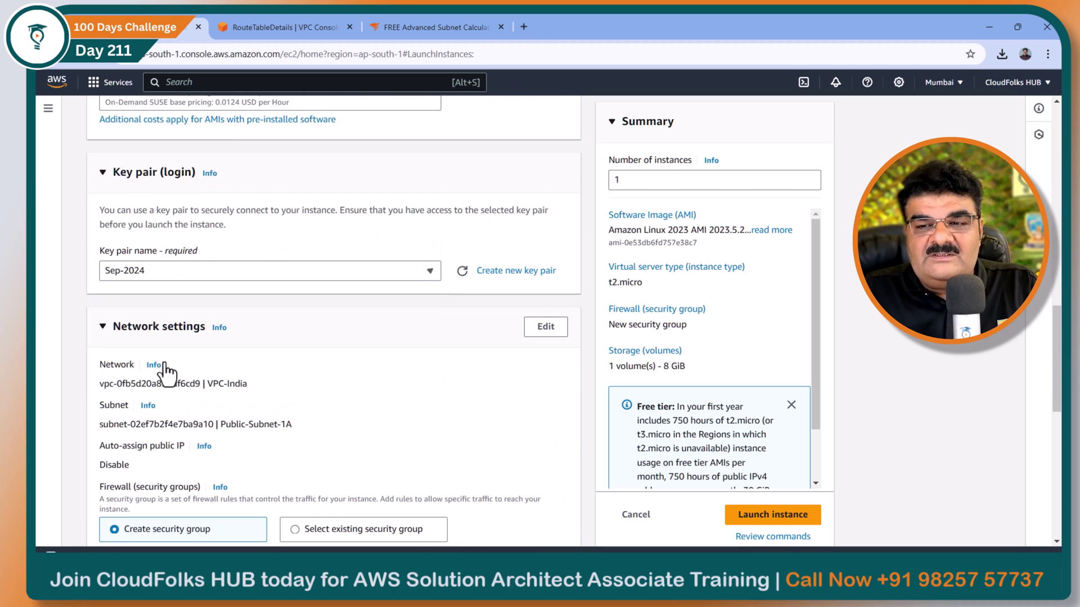
Edit the network settings to use Private-Subnet-1B and the existing SG-For-Web-Servers security group
scroll(175, 354, down, 3)
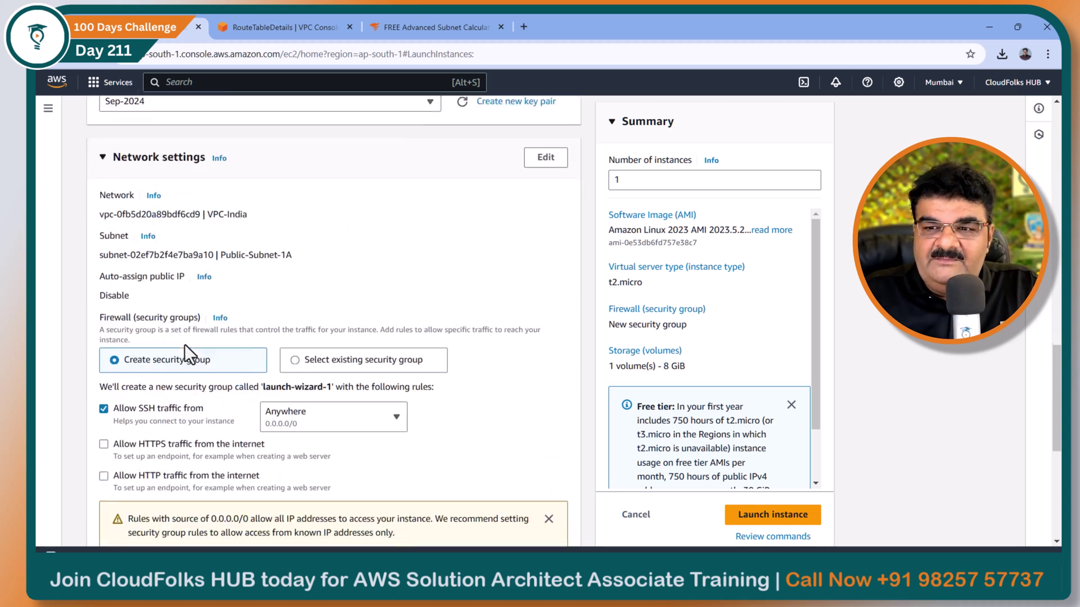
click(547, 159)
click(285, 299)
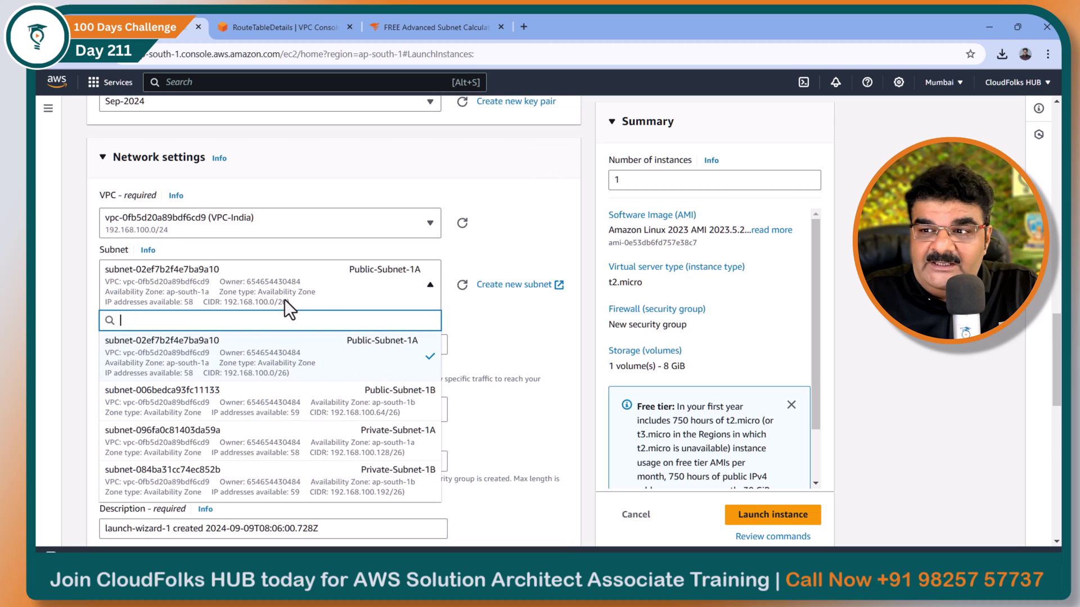
click(308, 495)
scroll(228, 365, down, 3)
click(305, 243)
click(239, 291)
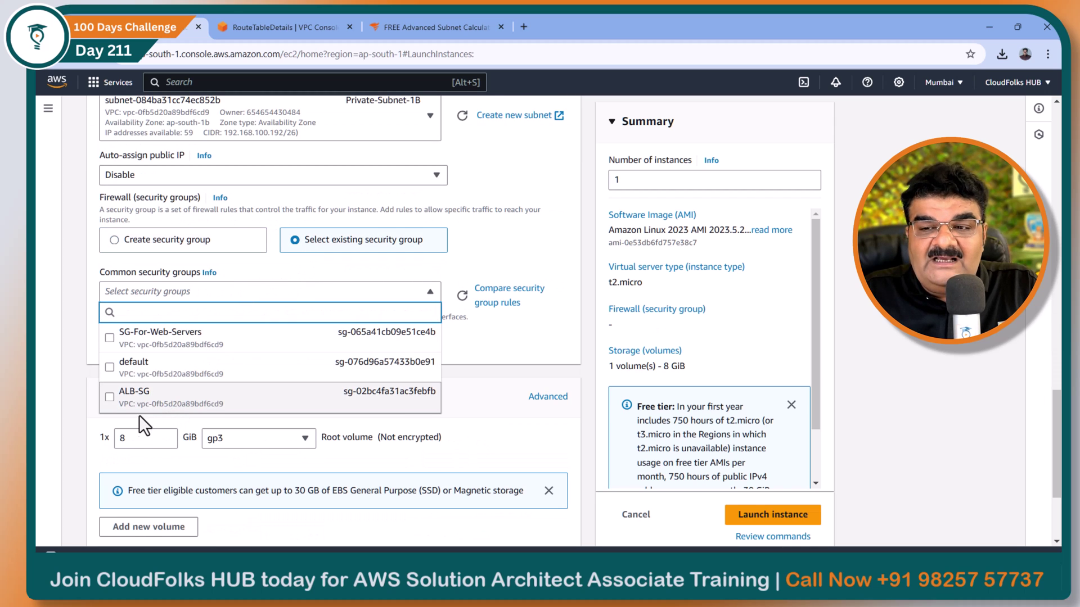
click(137, 344)
Copy India's Web-Server-2 script from the mind map and paste it into the instance's user data under Advanced details
scroll(142, 339, down, 3)
click(104, 514)
scroll(150, 410, down, 15)
scroll(151, 411, down, 10)
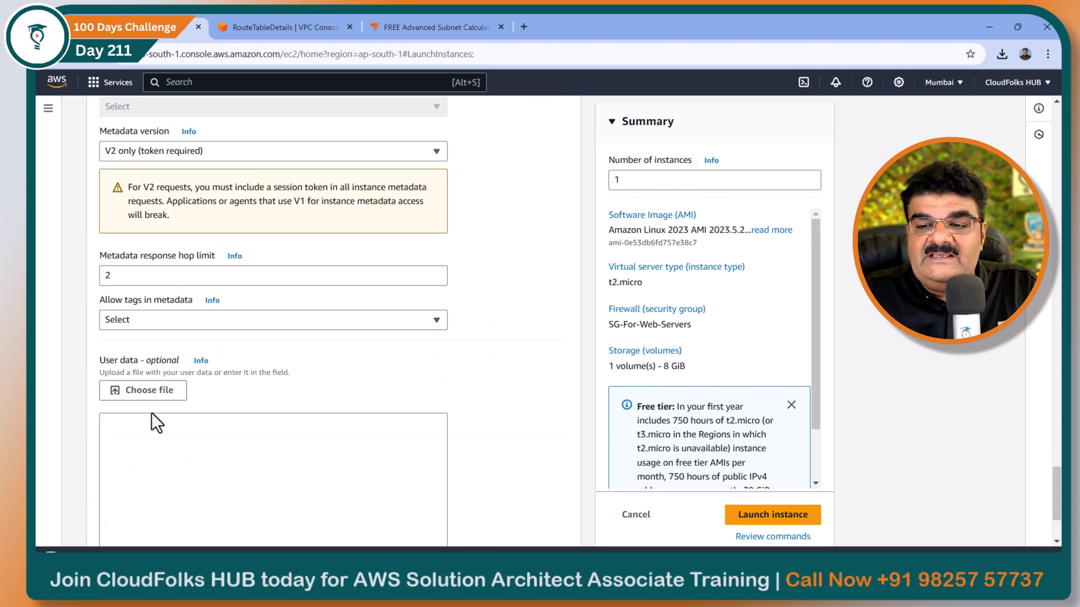
click(164, 343)
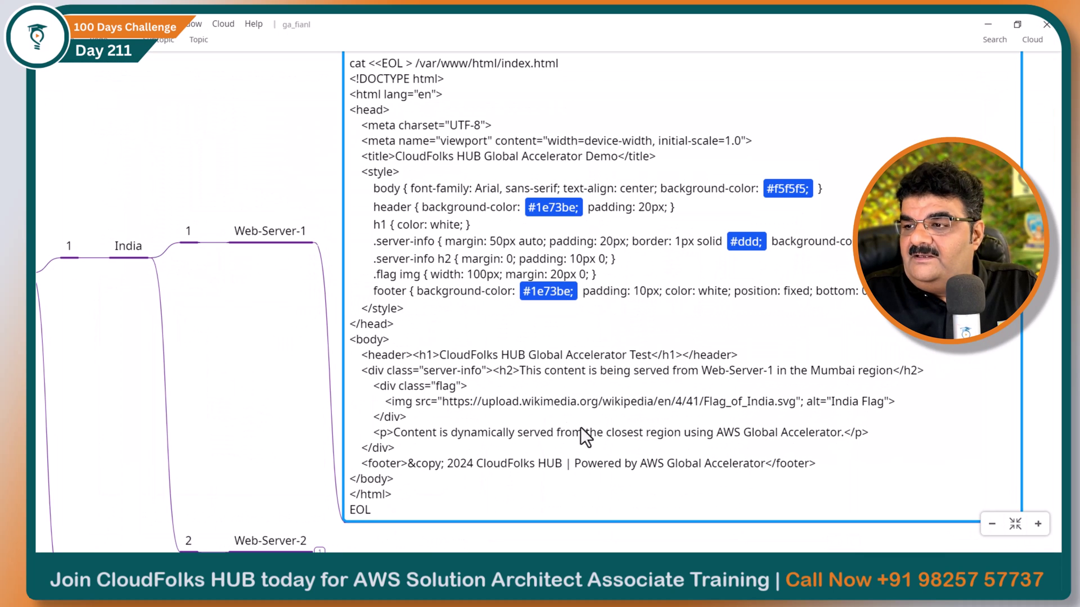
scroll(376, 439, down, 5)
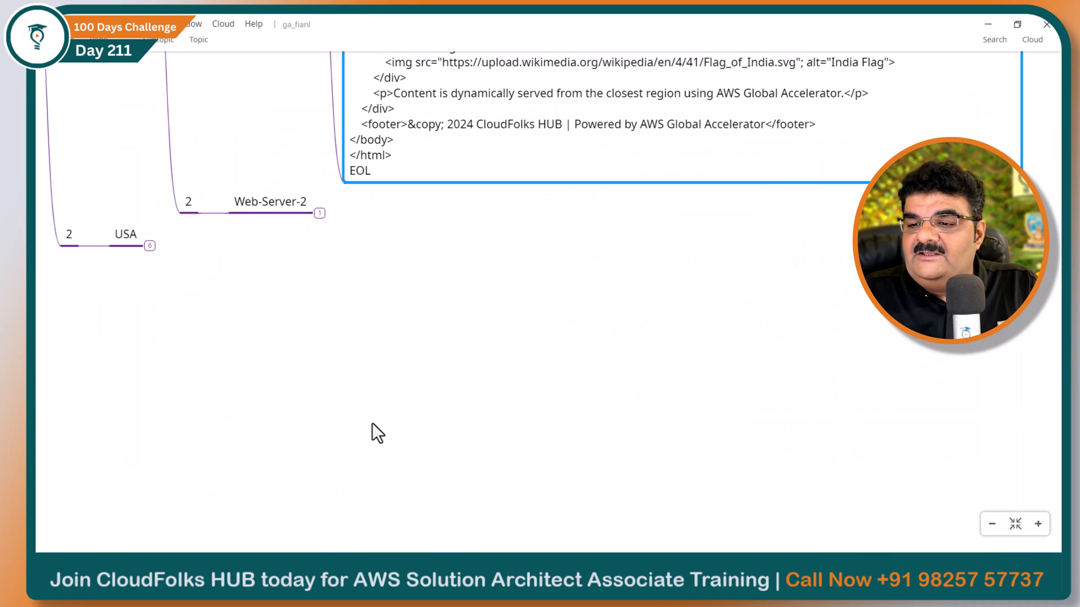
click(319, 219)
double_click(916, 467)
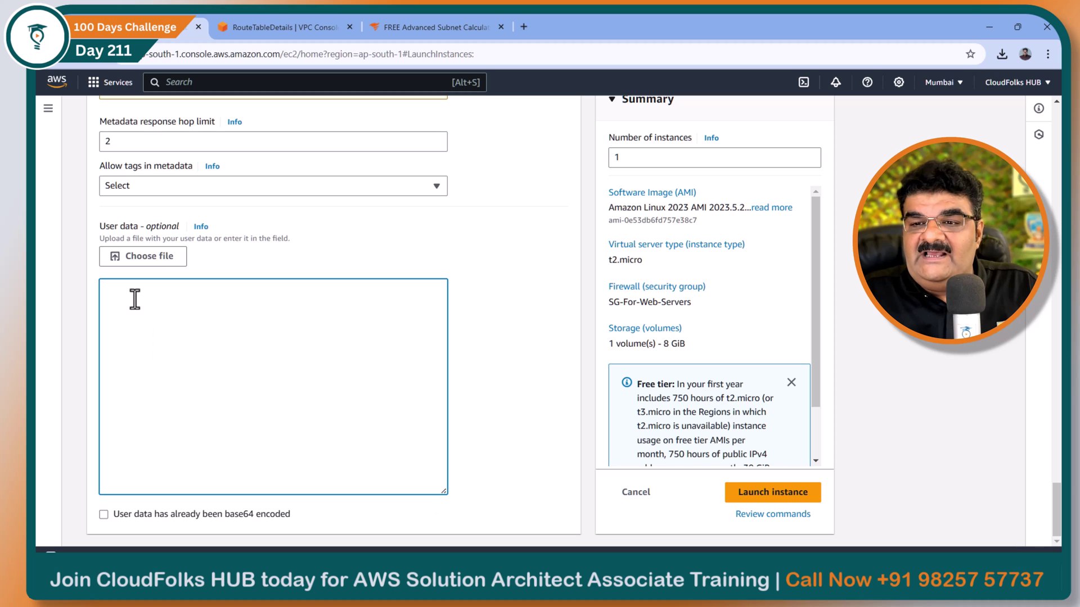
key(ctrl+v)
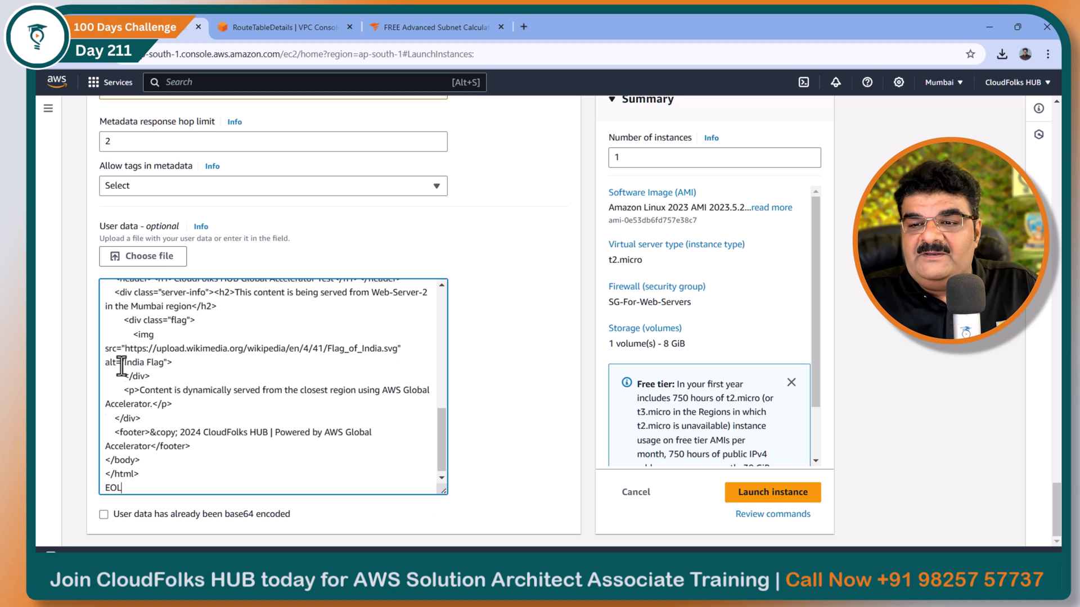
Remove the blank lines above the cat command in the user data script and launch the Web-Server-2 instance
scroll(120, 360, up, 10)
click(106, 386)
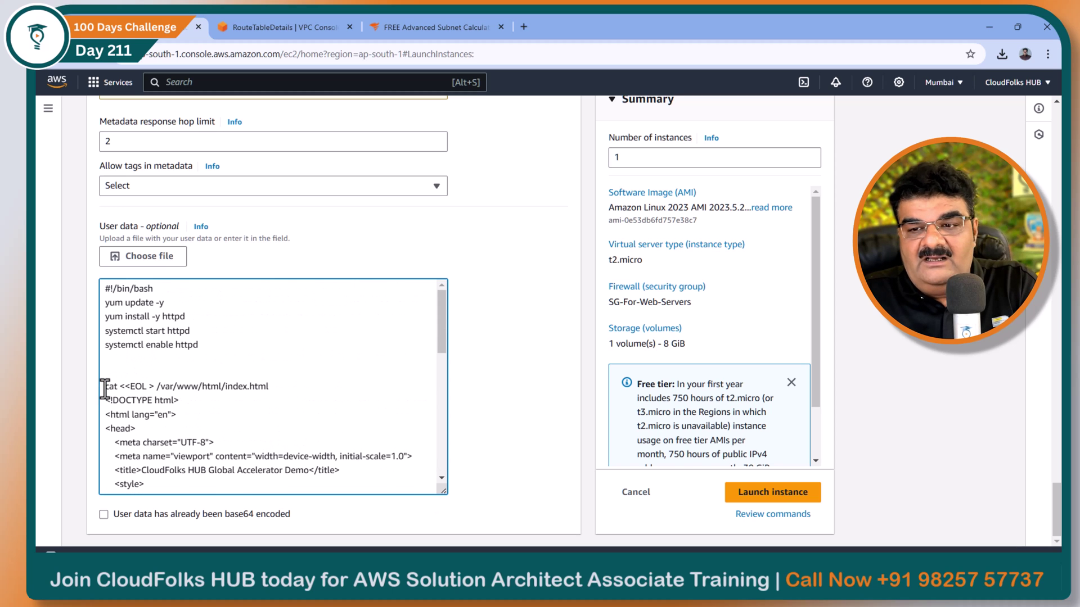
key(BackSpace)
key(BackSpace)
scroll(214, 407, down, 10)
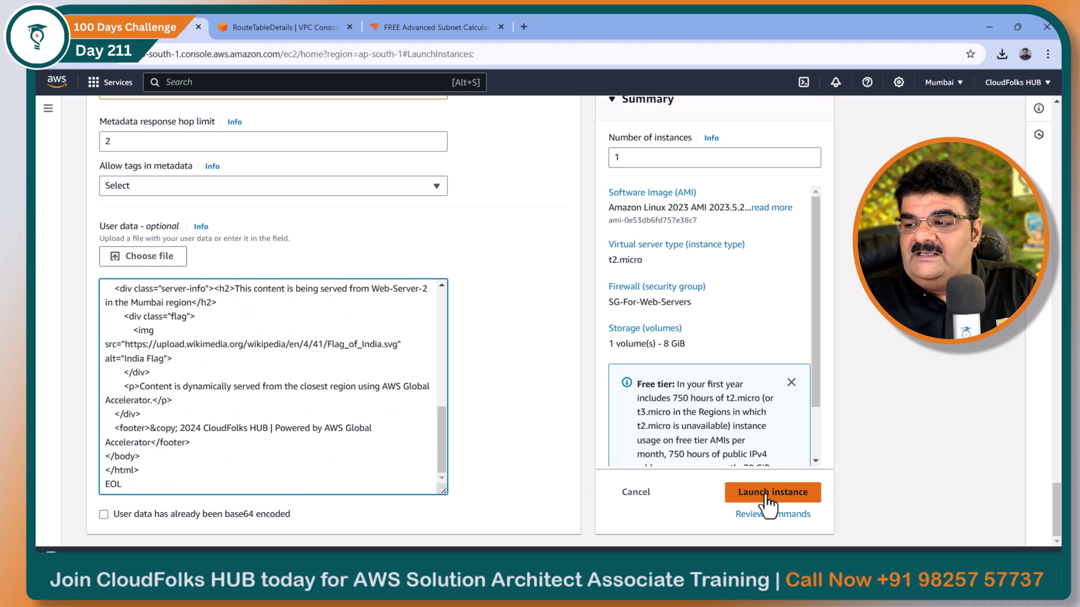
click(543, 410)
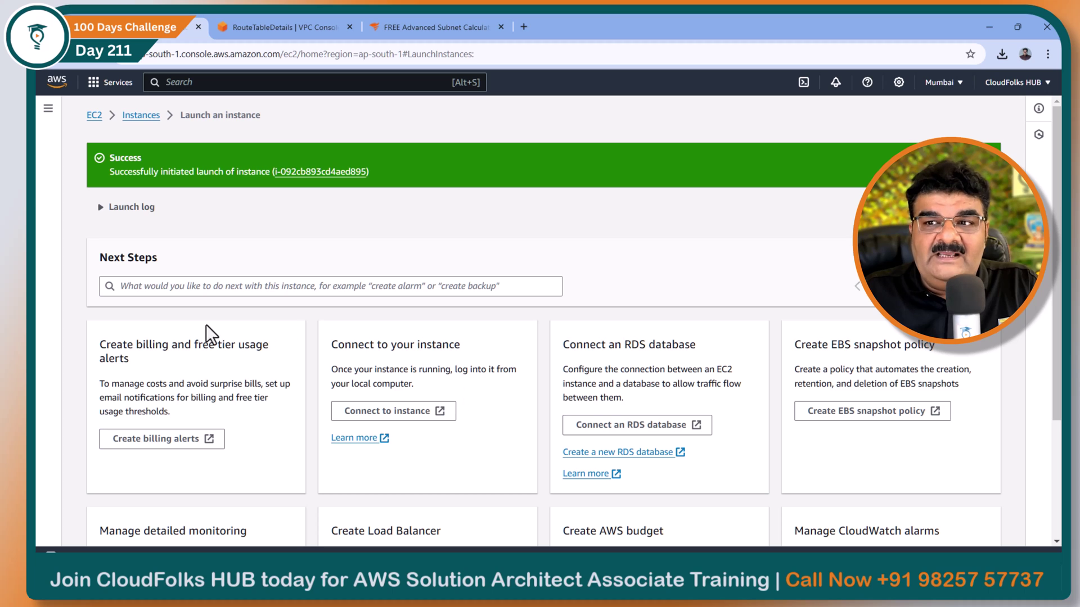
Open the instances list and check the availability zones of Web-Server-1 and Web-Server-2
click(141, 116)
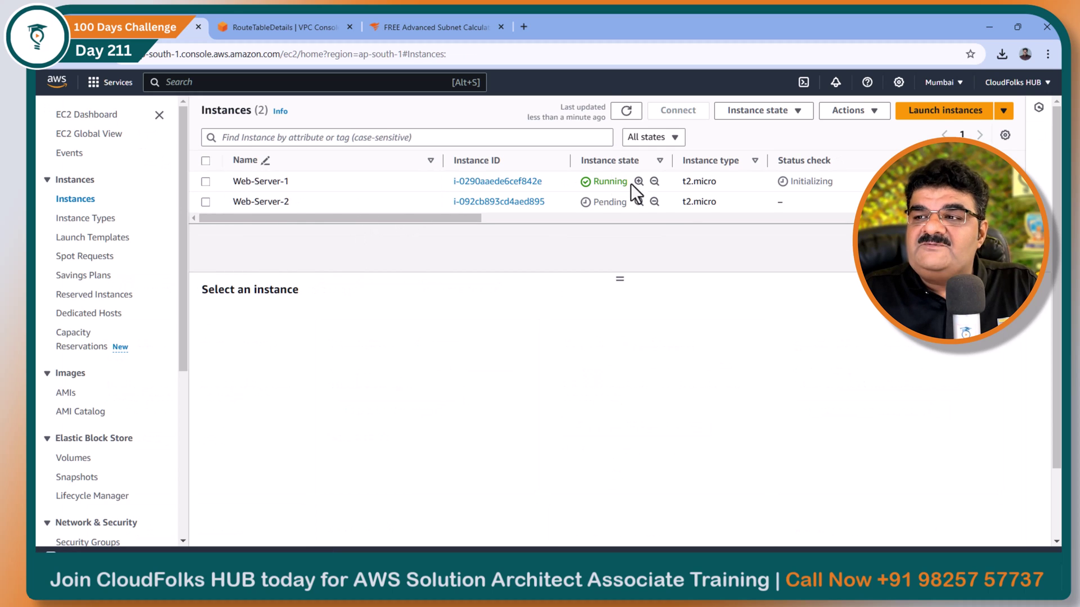
drag(444, 223, 735, 228)
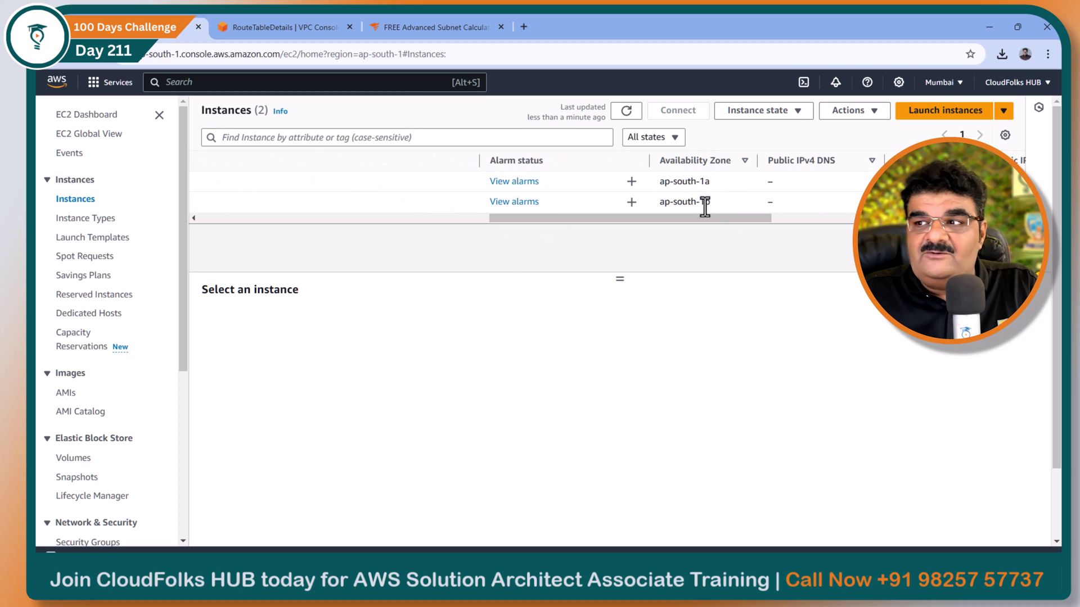
drag(680, 223, 346, 225)
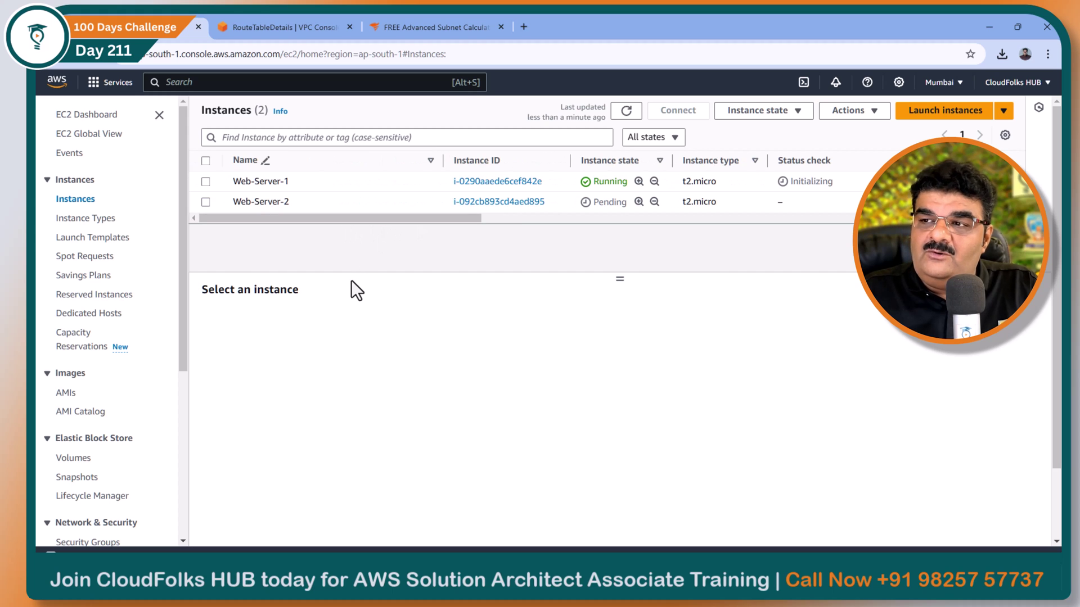
Switch to the Global Accelerator architecture diagram to examine which private subnets hold the web servers in each region
mouse_move(606, 590)
click(605, 520)
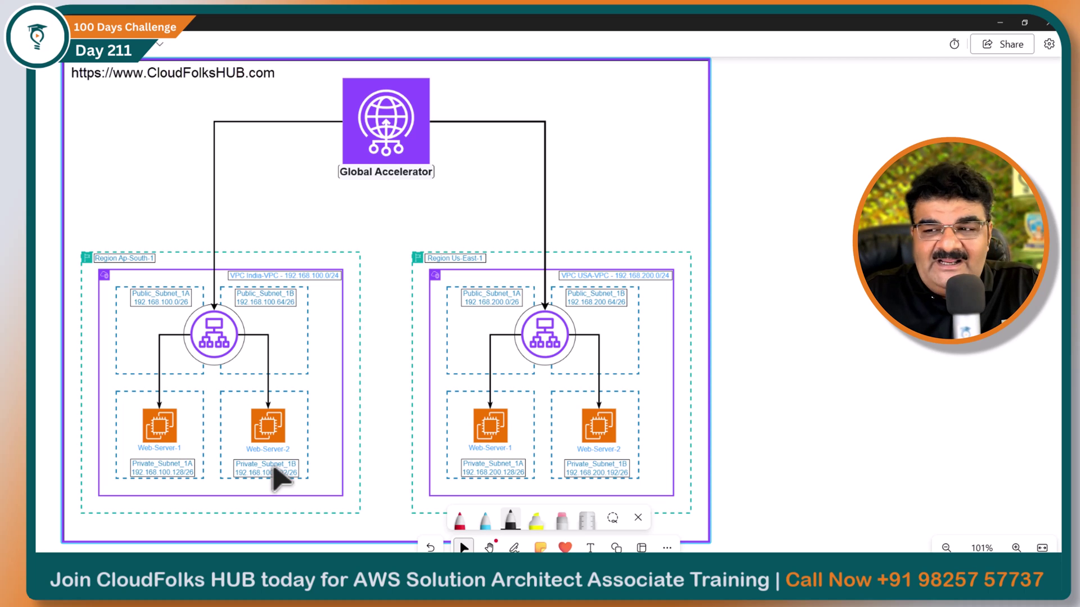
click(1001, 20)
Switch to the mind map and collapse both web server script branches under India
click(563, 577)
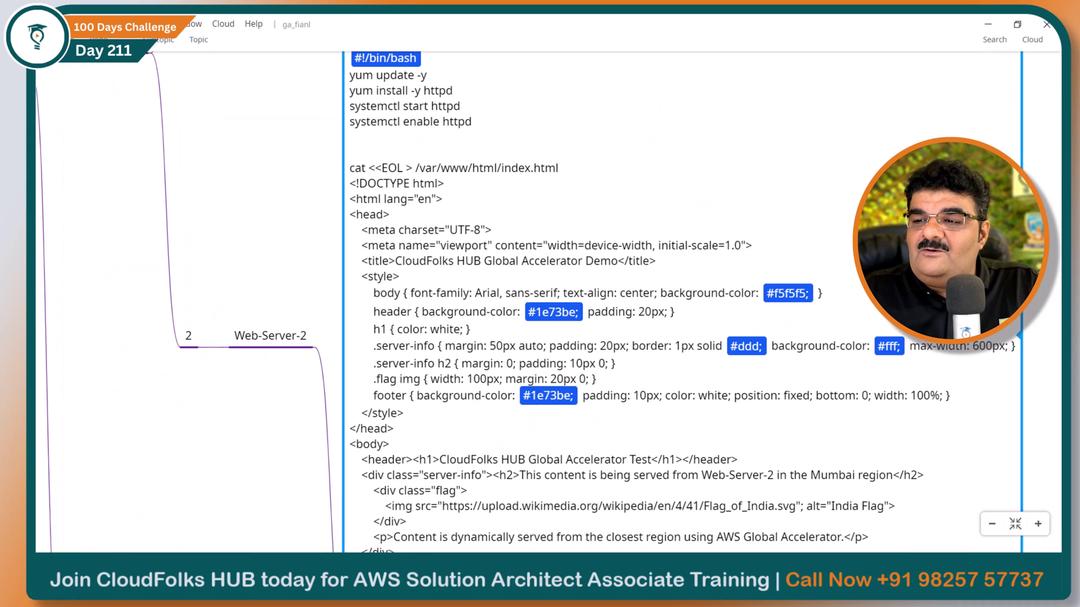
scroll(242, 276, up, 3)
scroll(253, 274, up, 5)
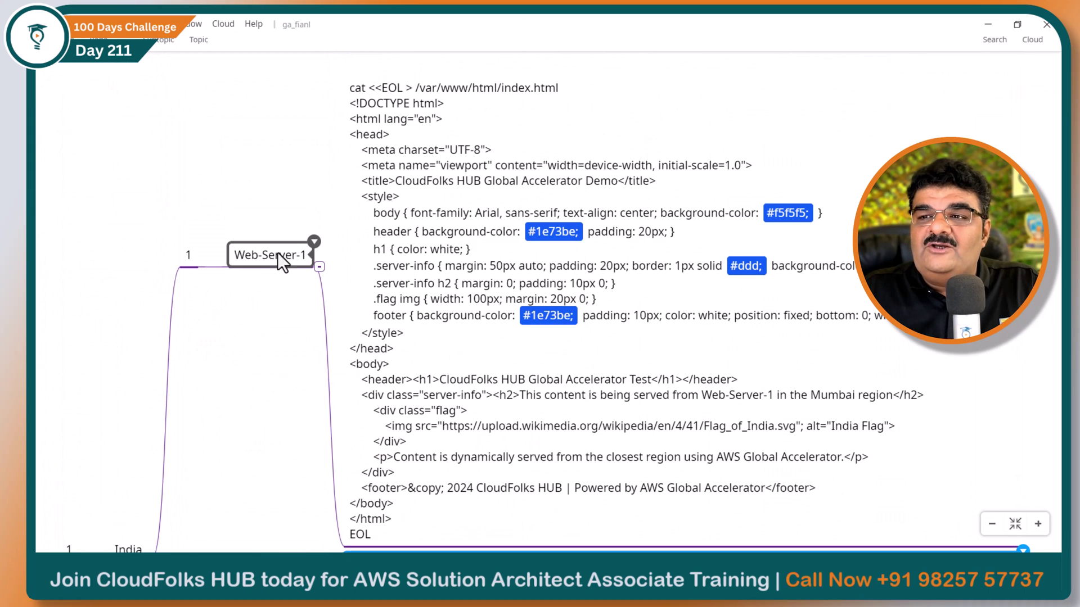
click(316, 266)
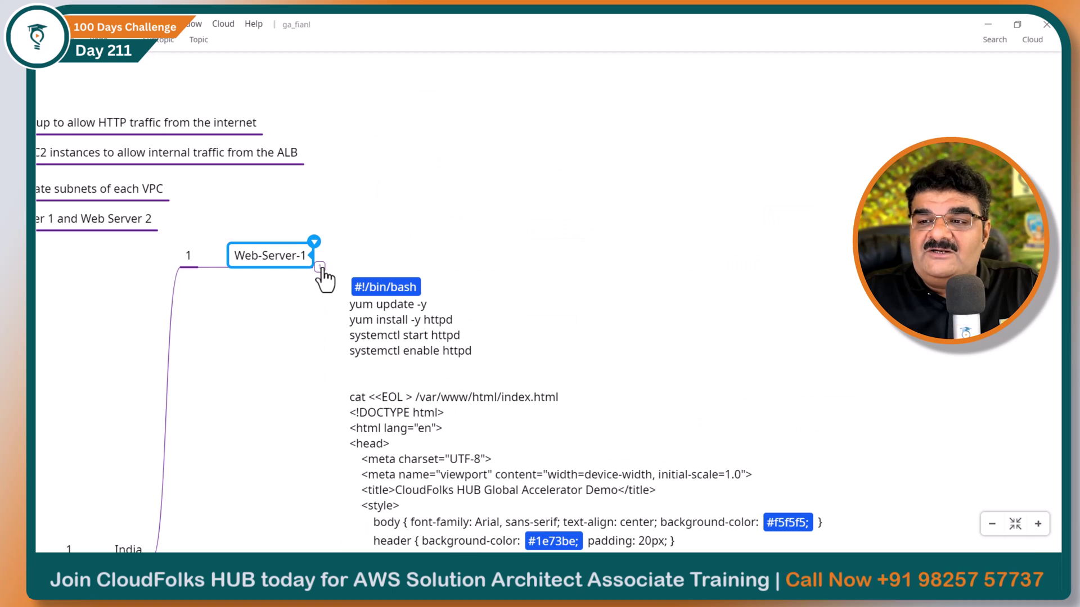
click(206, 268)
scroll(207, 282, down, 3)
click(205, 406)
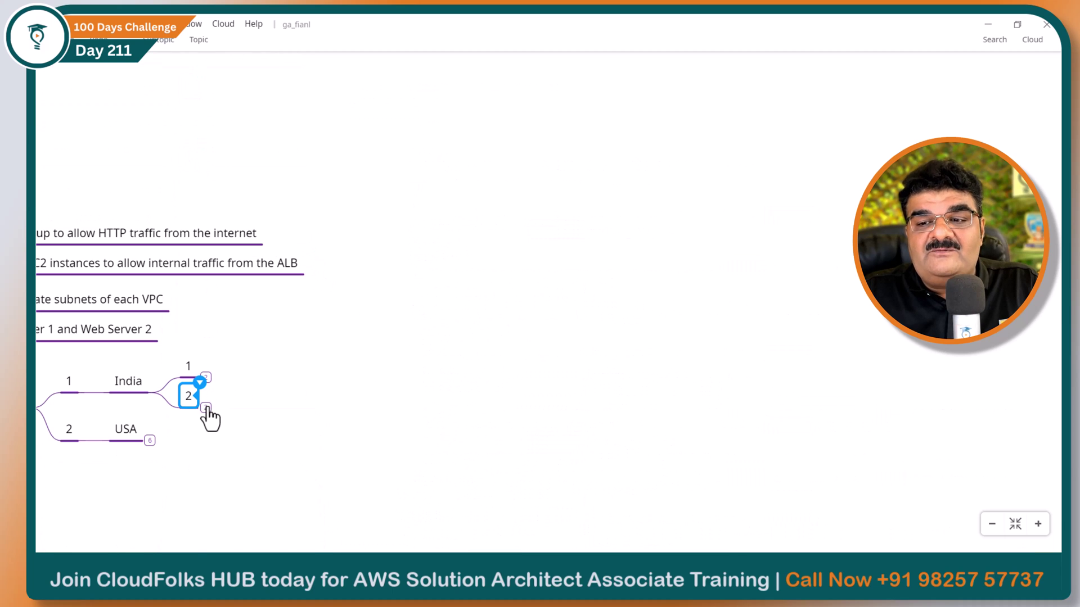
Expand the USA branch and examine the user data scripts for its Web-Server-1 and Web-Server-2
click(149, 441)
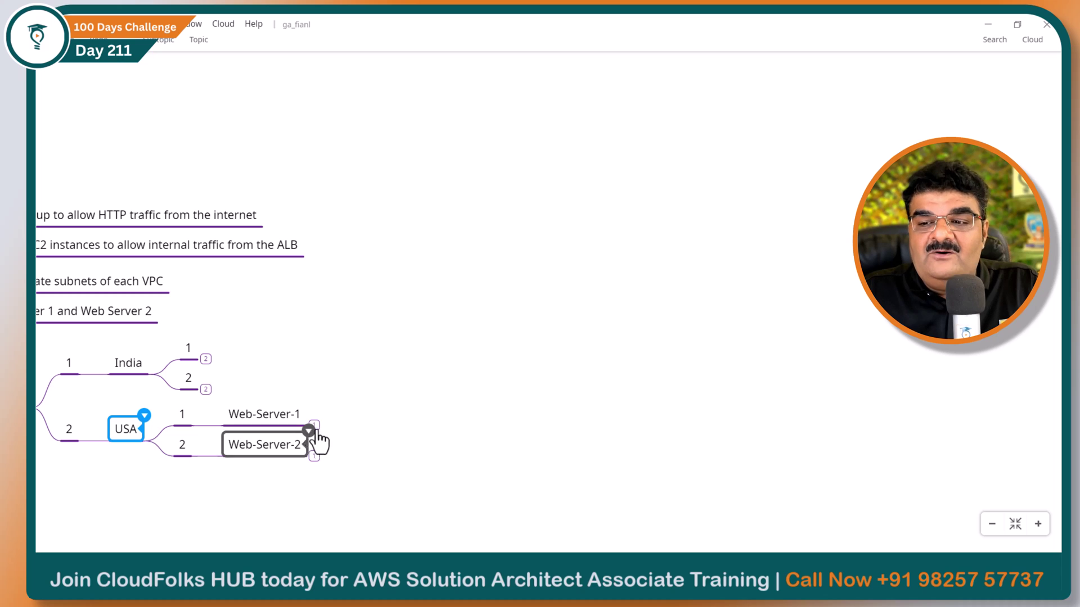
click(314, 426)
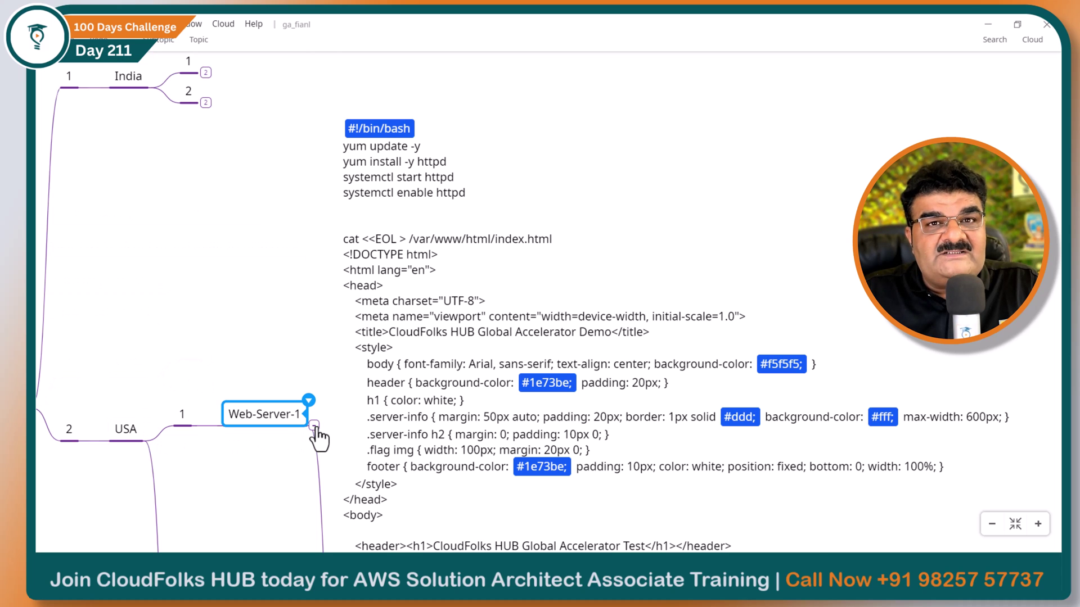
click(314, 426)
click(314, 455)
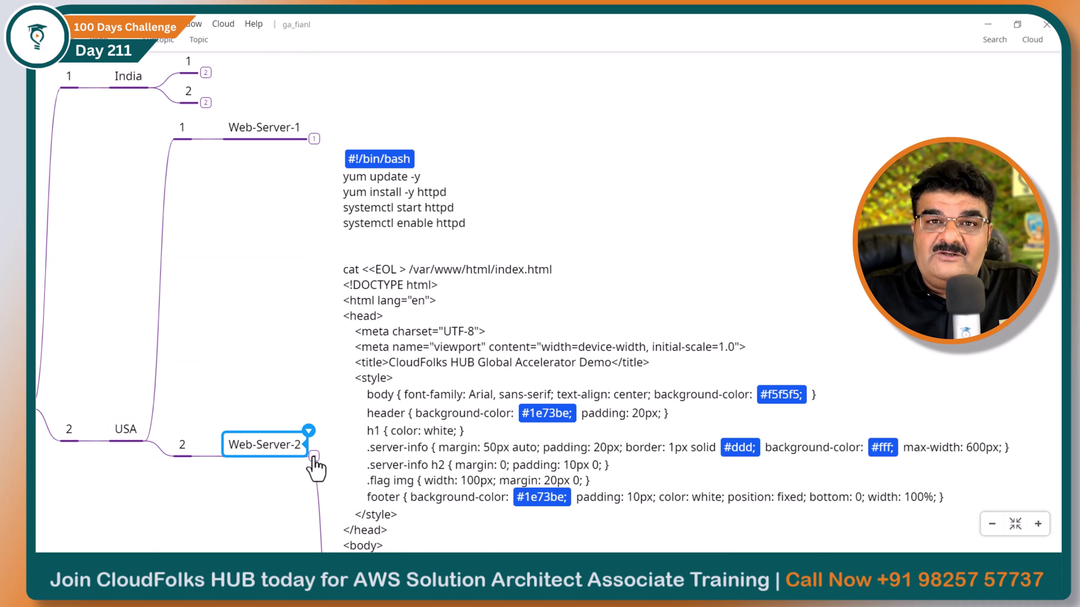
Collapse the Web-Server-2 script, the USA branch and the User Data Scripts For EC2 Instance topic in the mind map
click(314, 456)
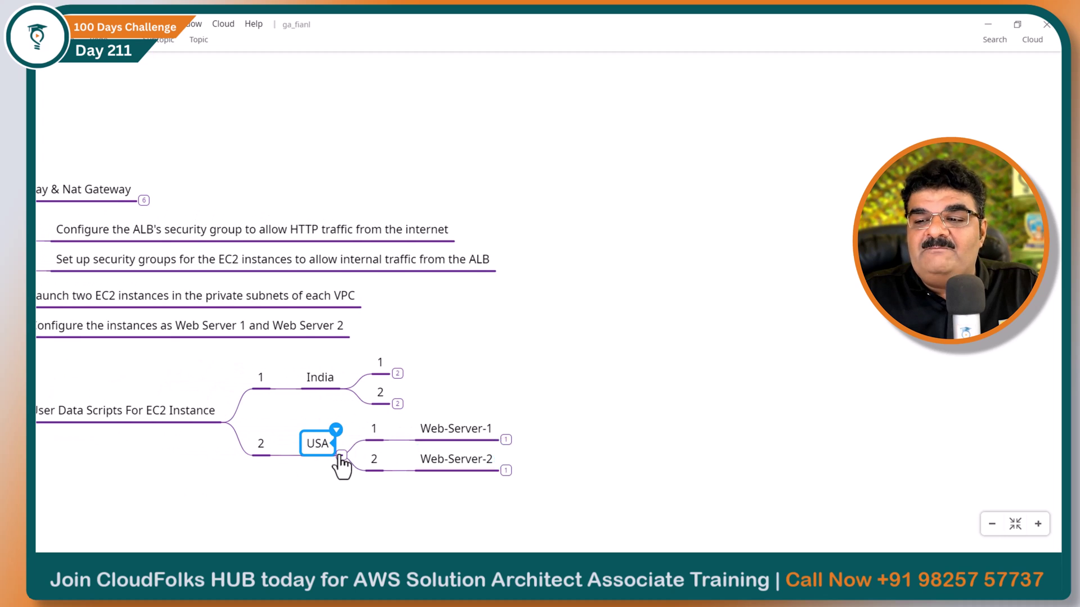
click(341, 456)
click(276, 408)
click(225, 423)
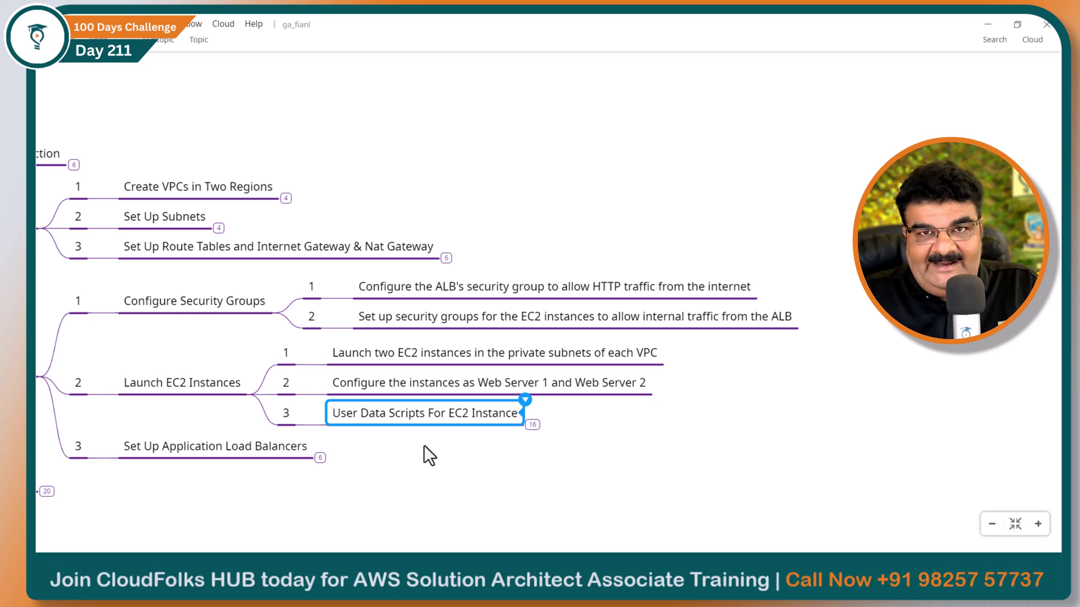
Expand the Set Up Application Load Balancers topic and read its three sub-items
click(320, 458)
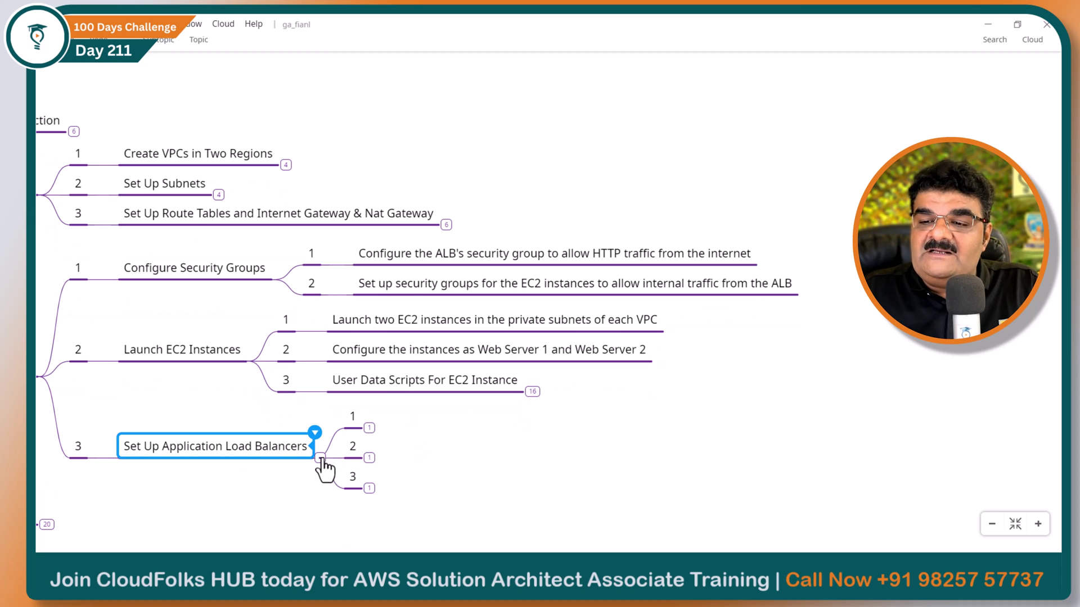
click(369, 429)
click(369, 459)
click(369, 488)
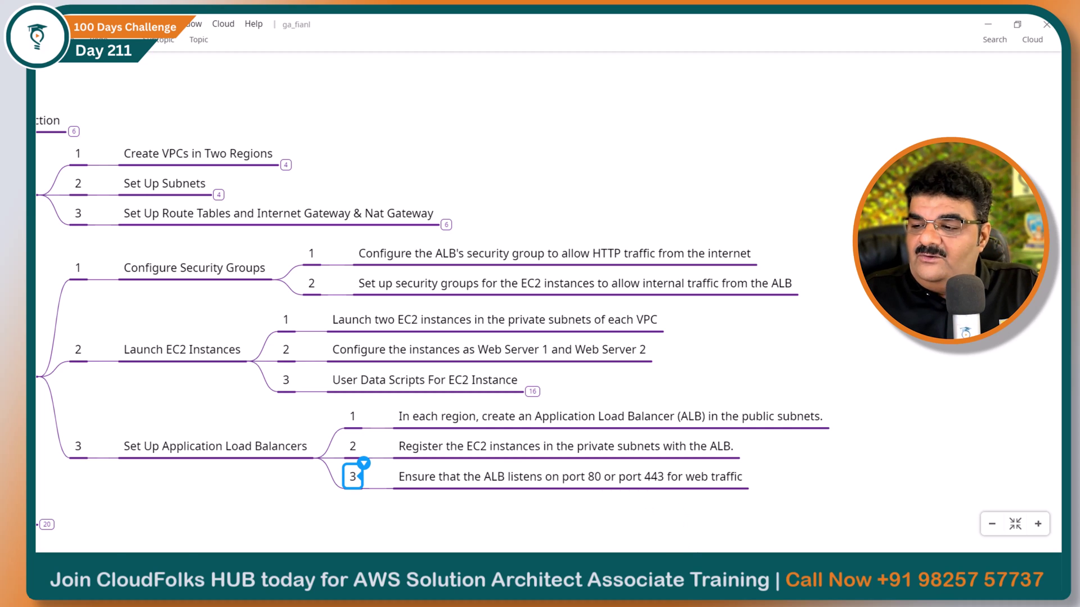
Switch to the AWS EC2 console and begin creating a target group in the Mumbai region
key(alt+Tab)
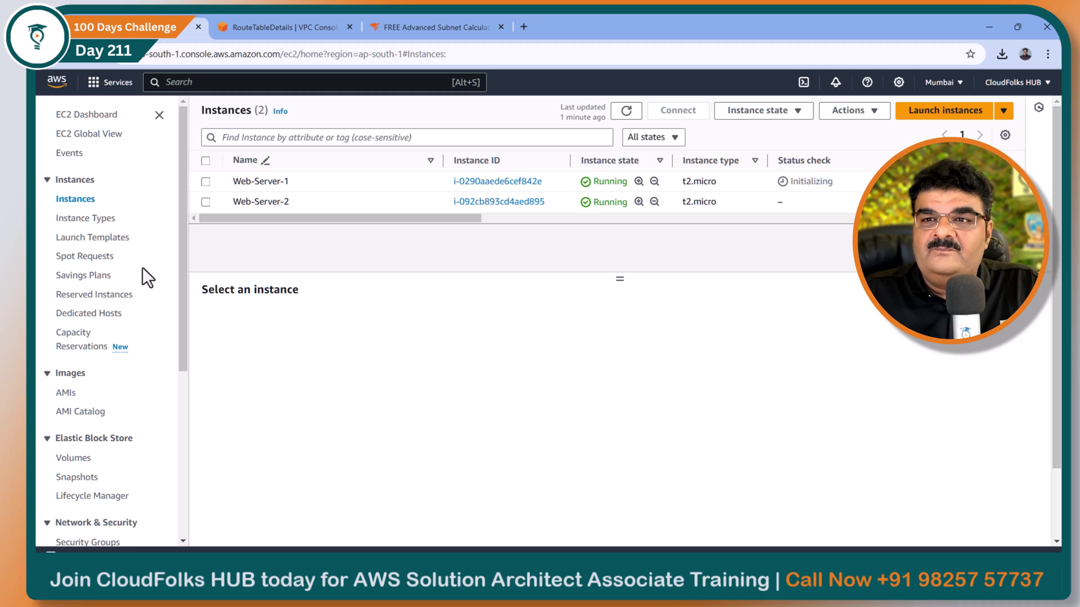
scroll(129, 298, down, 5)
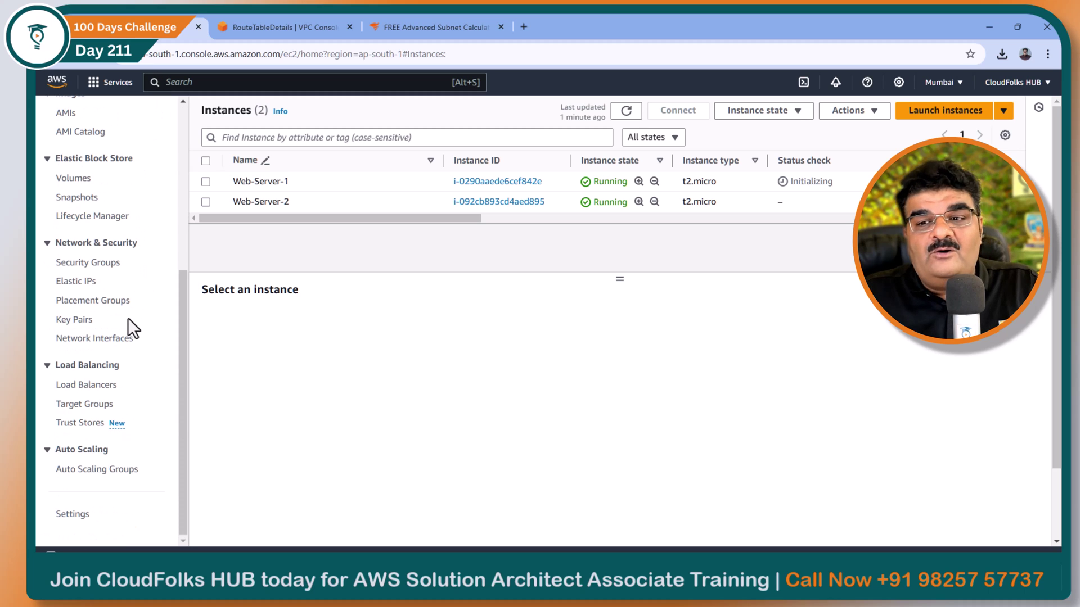
click(87, 405)
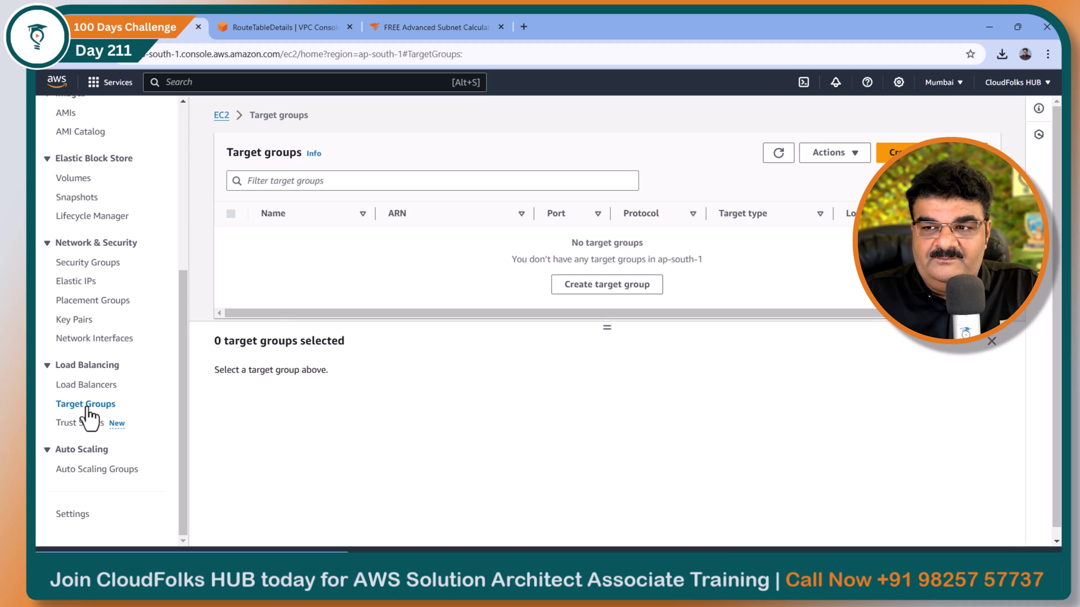
click(620, 292)
scroll(579, 276, down, 5)
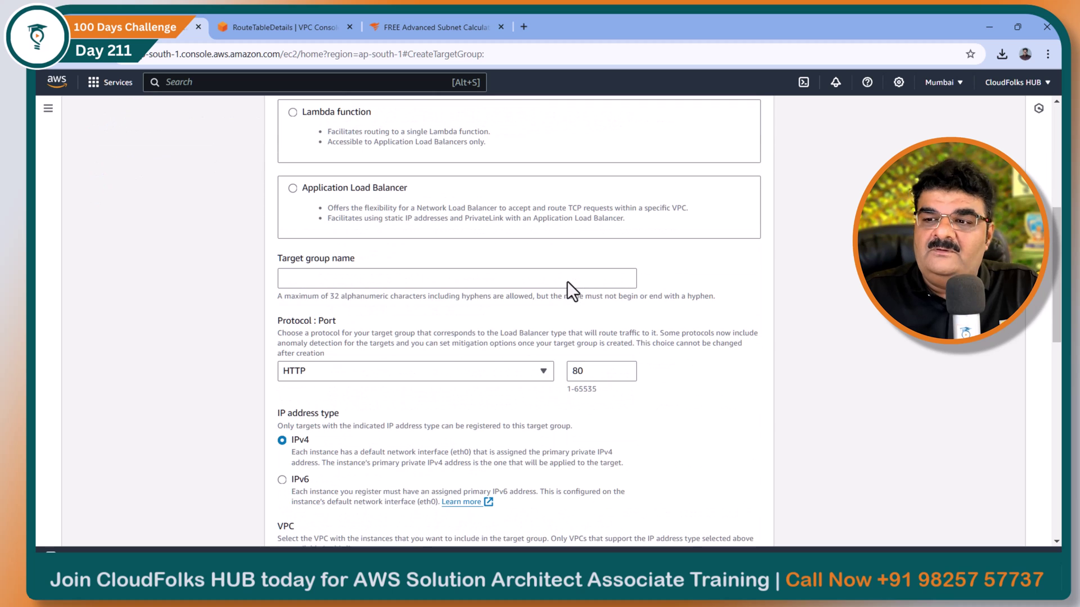
Name the target group India-Web-Server
click(332, 276)
text(Inde)
key(BackSpace)
key(BackSpace)
key(BackSpace)
key(BackSpace)
text(India-E)
key(BackSpace)
text(Web-Server)
Assign VPC-India to the target group and proceed to registering its targets
scroll(559, 289, down, 15)
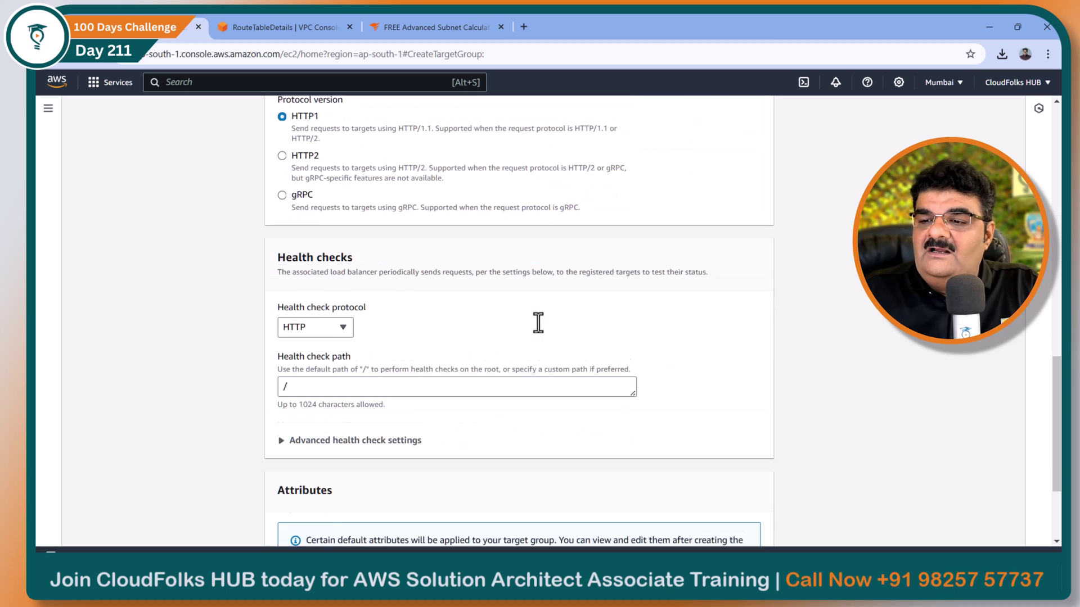
click(754, 525)
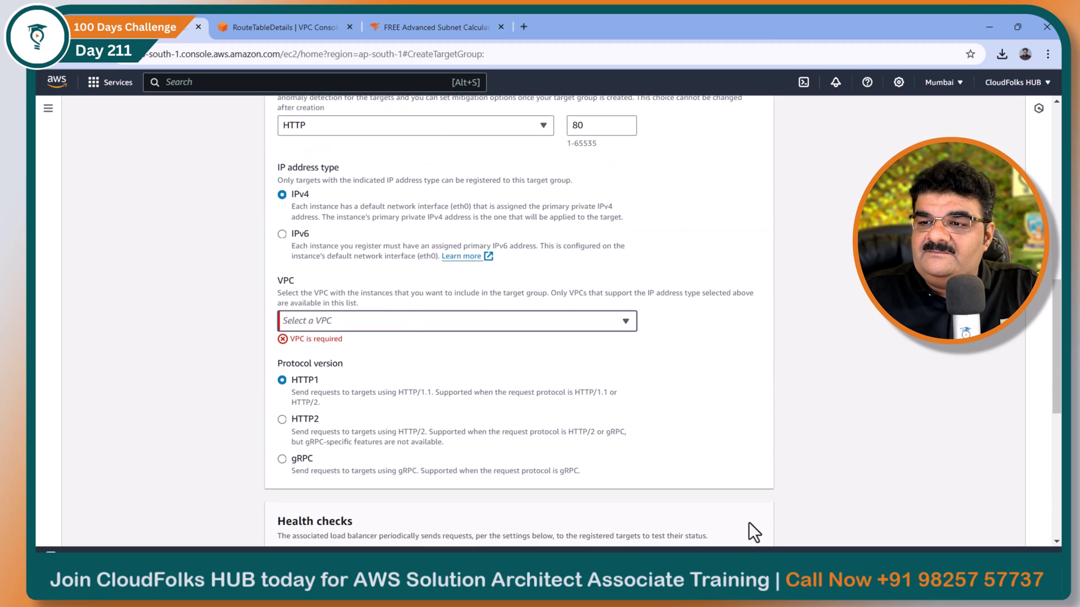
click(408, 325)
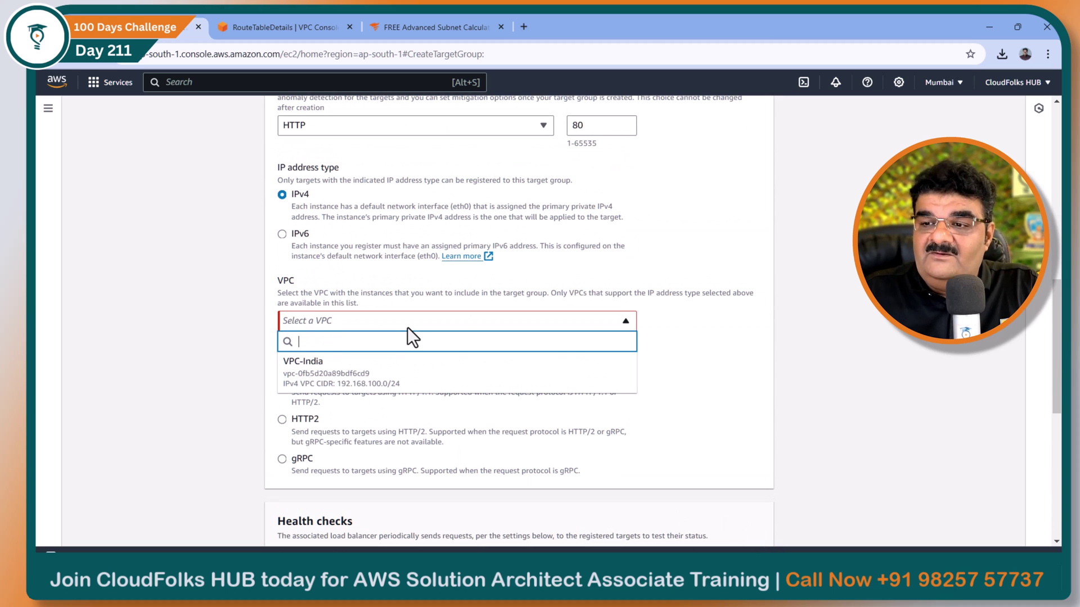
click(398, 375)
scroll(519, 408, down, 6)
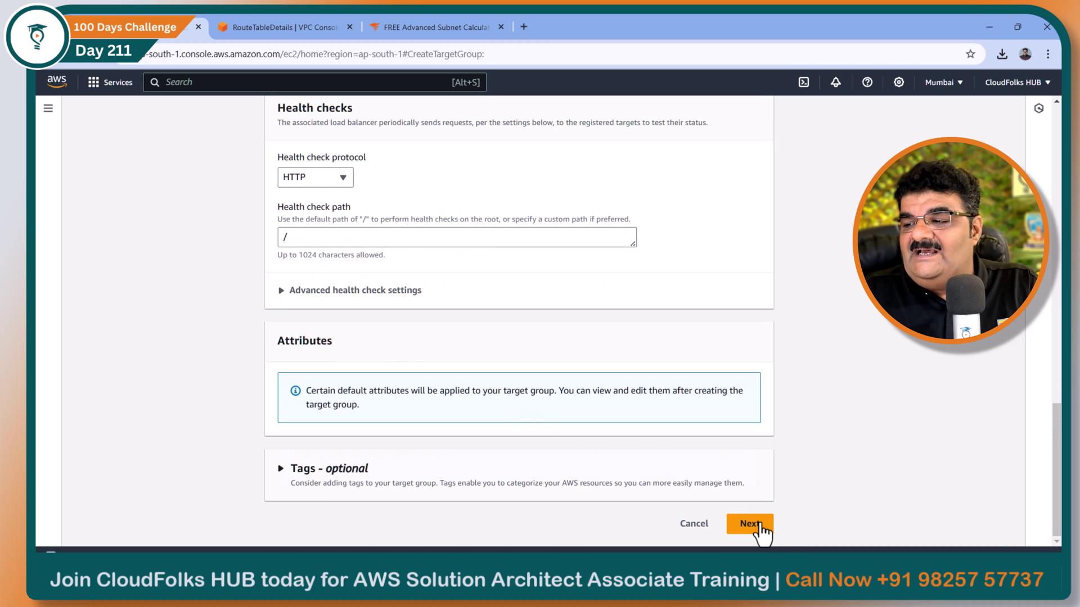
click(749, 523)
Create the target group with Web-Server-1 and Web-Server-2 as targets on port 80, and refresh its registered targets list
click(282, 294)
click(282, 318)
click(596, 470)
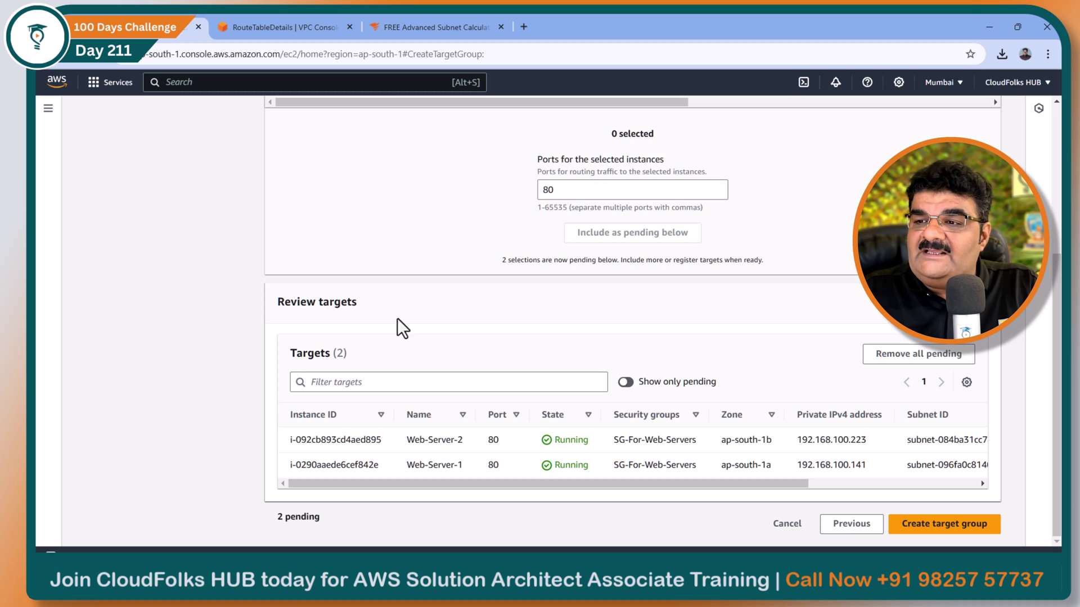
scroll(581, 389, up, 4)
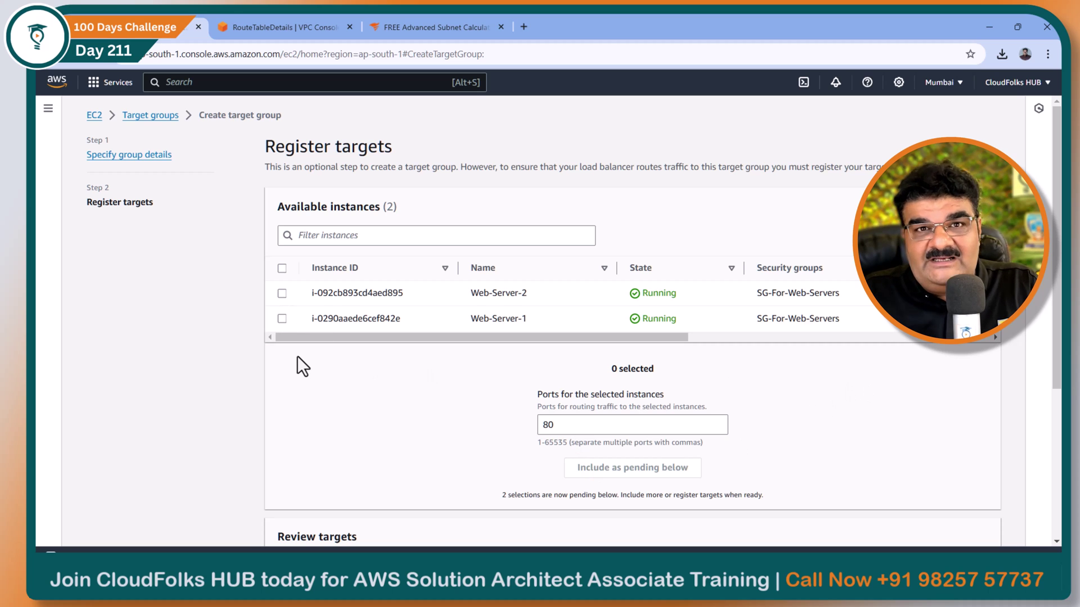
scroll(297, 355, down, 4)
click(947, 529)
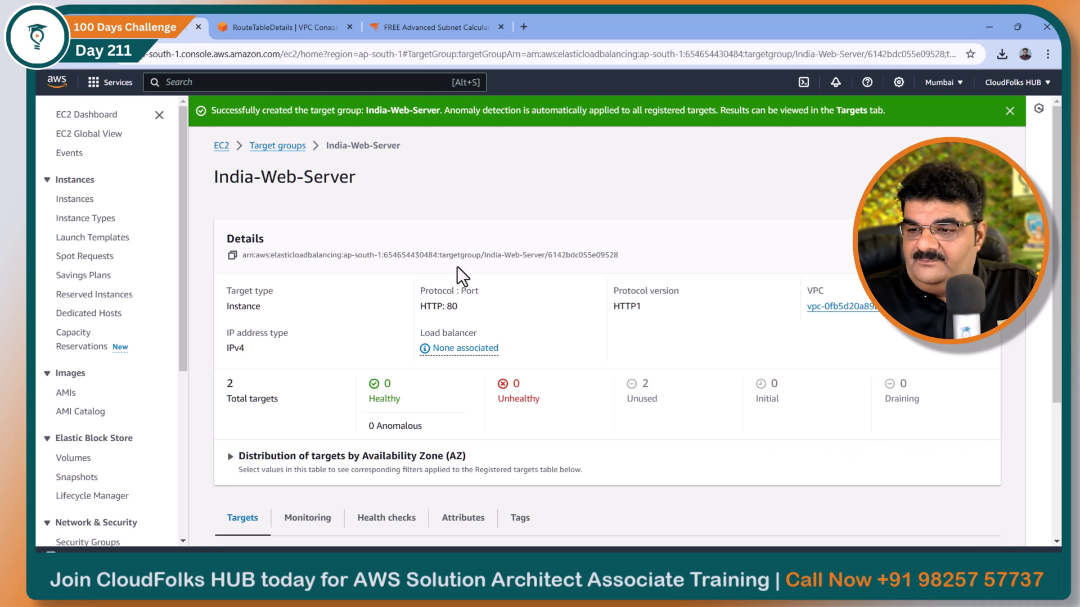
scroll(451, 279, down, 3)
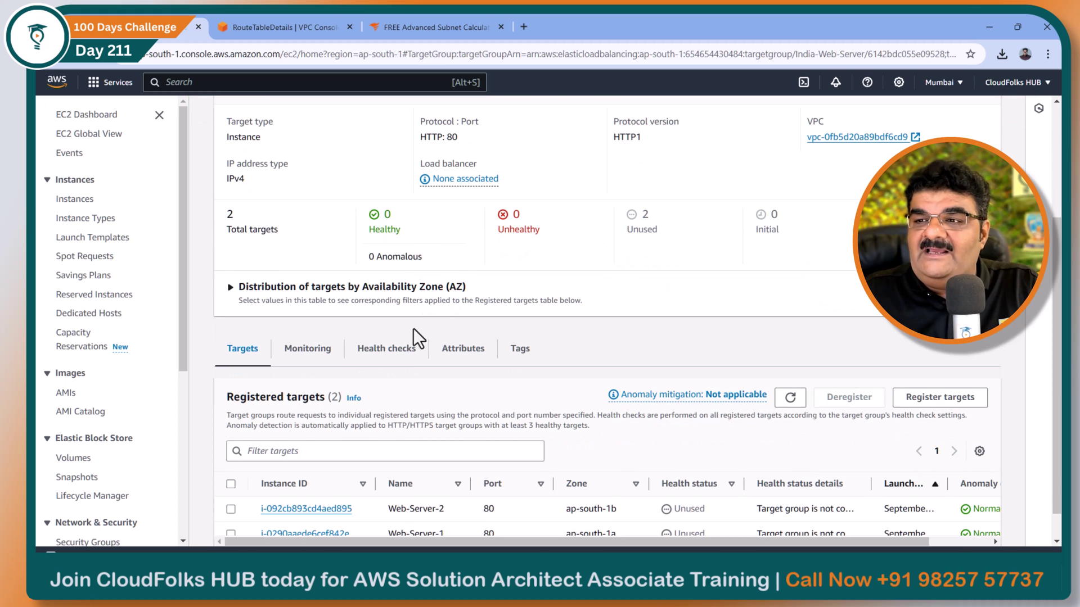
click(790, 364)
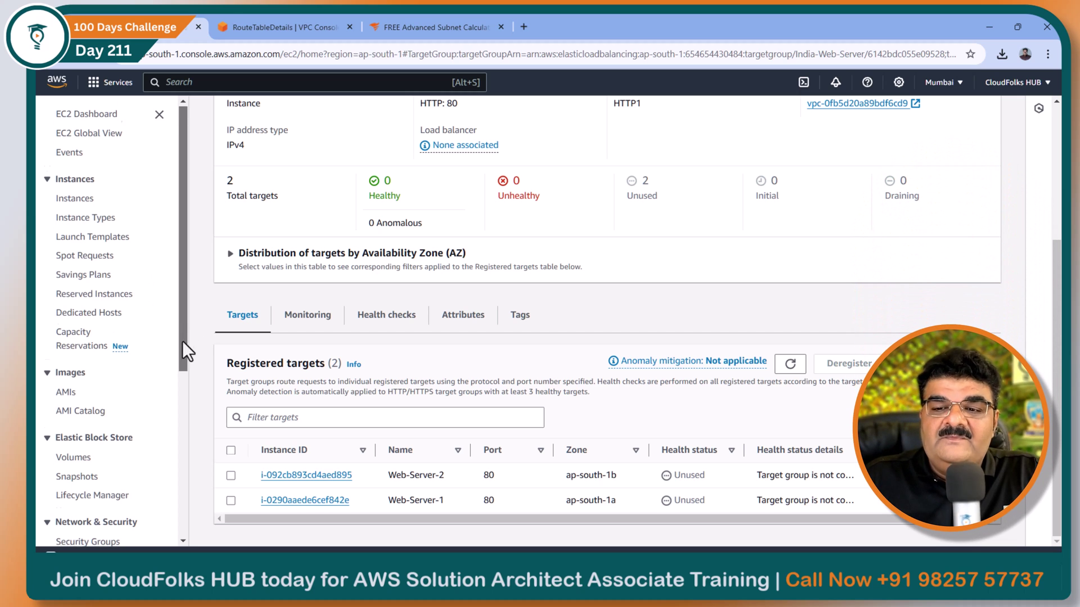
Start creating an Application Load Balancer in the Mumbai region and name it India-ALB
scroll(181, 360, down, 2)
scroll(164, 447, down, 3)
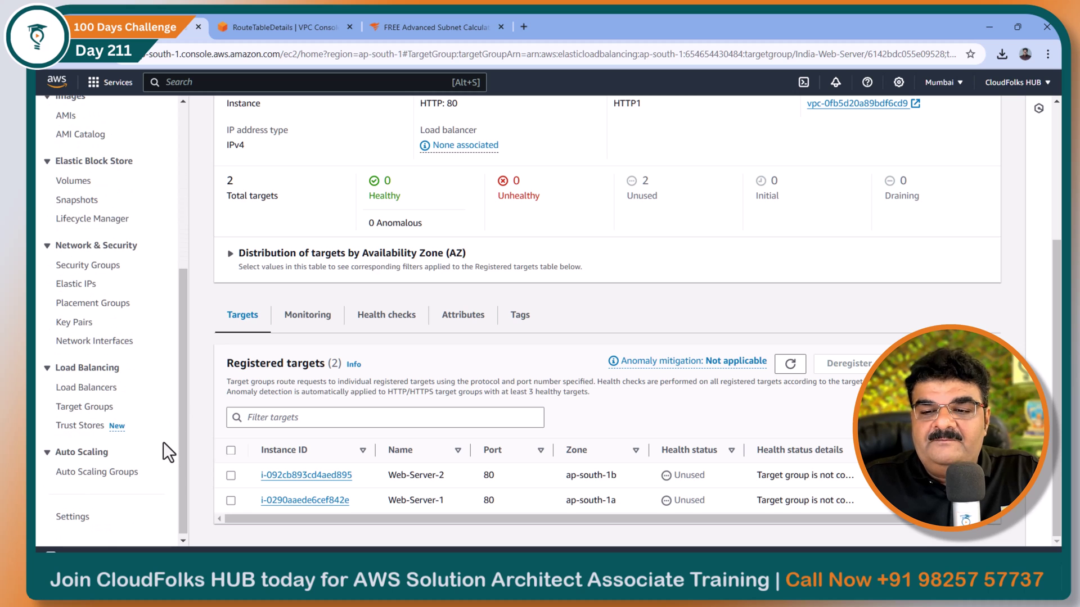
click(98, 390)
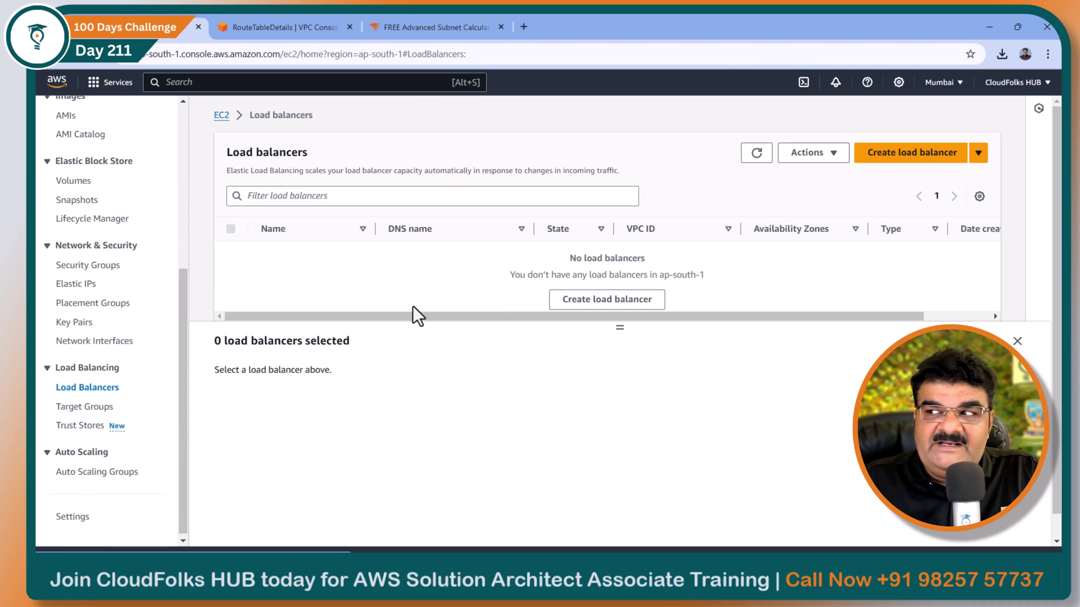
click(914, 154)
scroll(197, 294, down, 4)
click(133, 401)
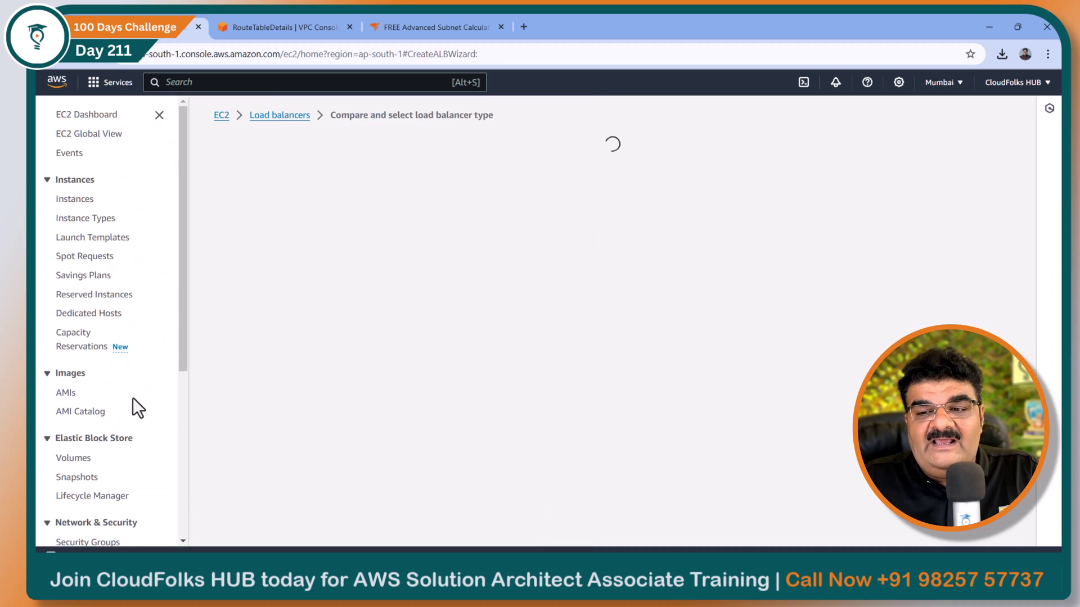
click(191, 358)
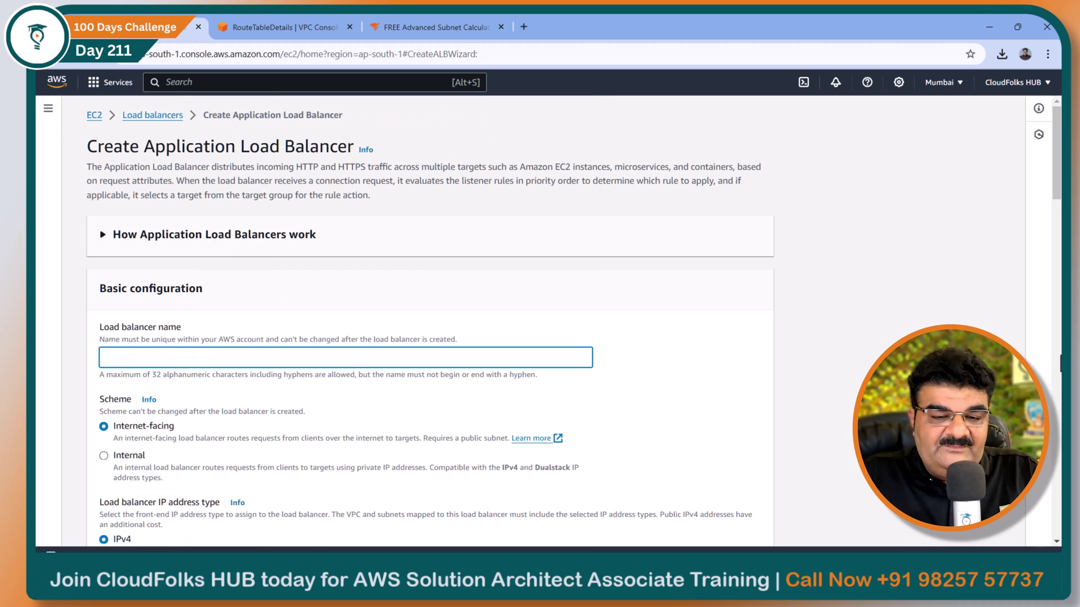
text(India-ALB)
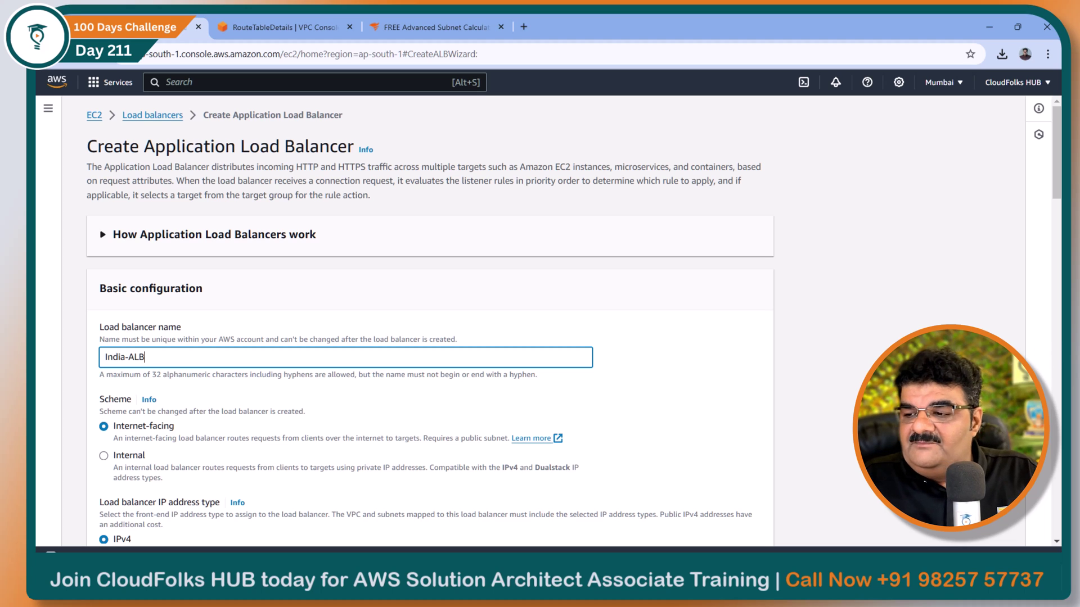
Check the load balancer placement in the architecture diagram, and map India-ALB to Public-Subnet-1A in ap-south-1a and Public-Subnet-1B in ap-south-1b within VPC-India
key(alt+Tab)
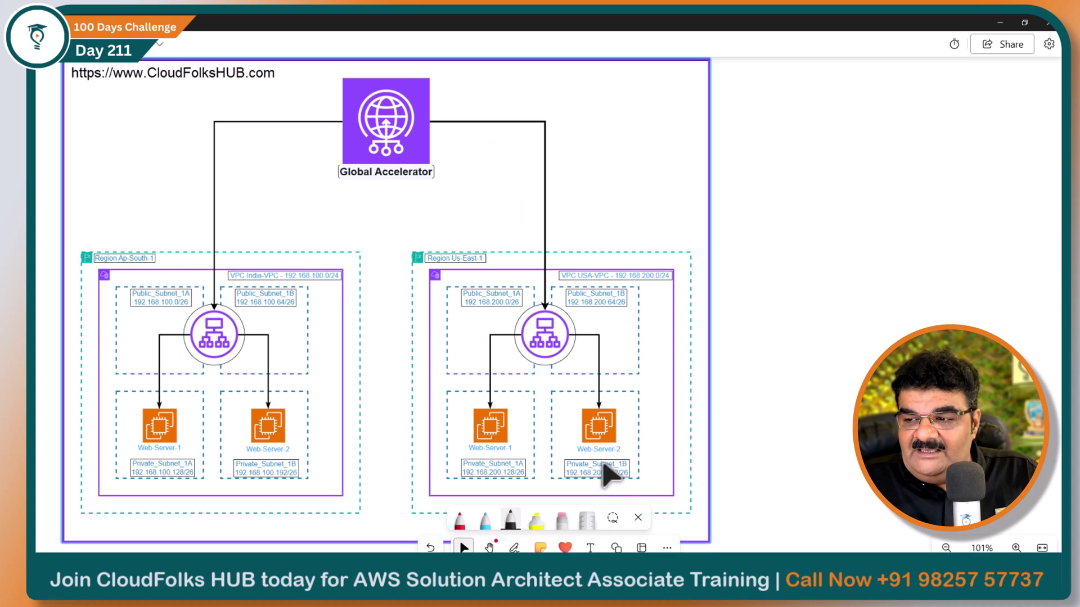
click(999, 23)
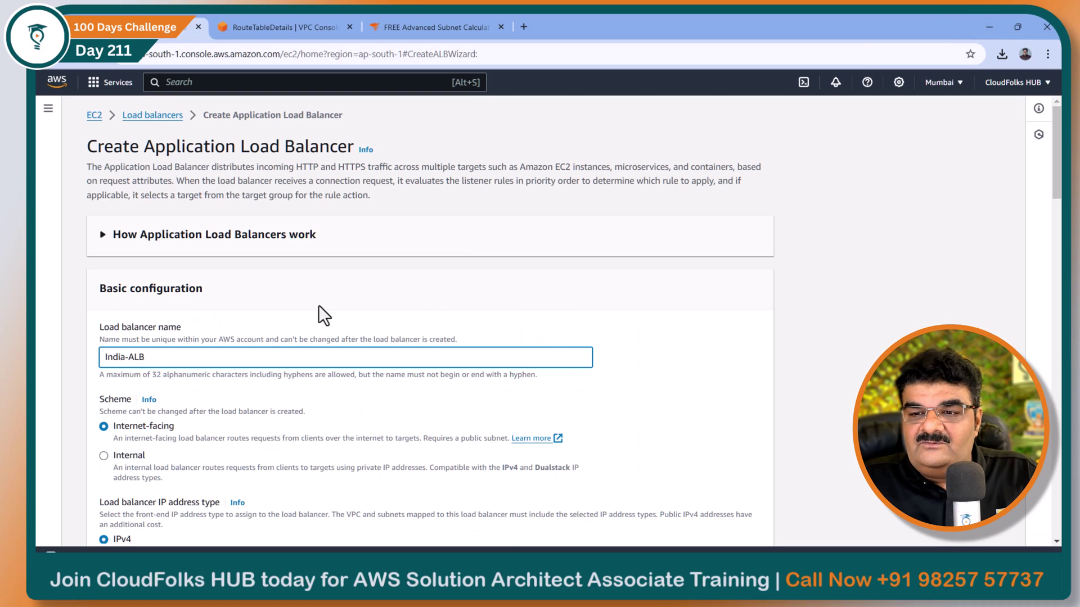
scroll(185, 284, down, 3)
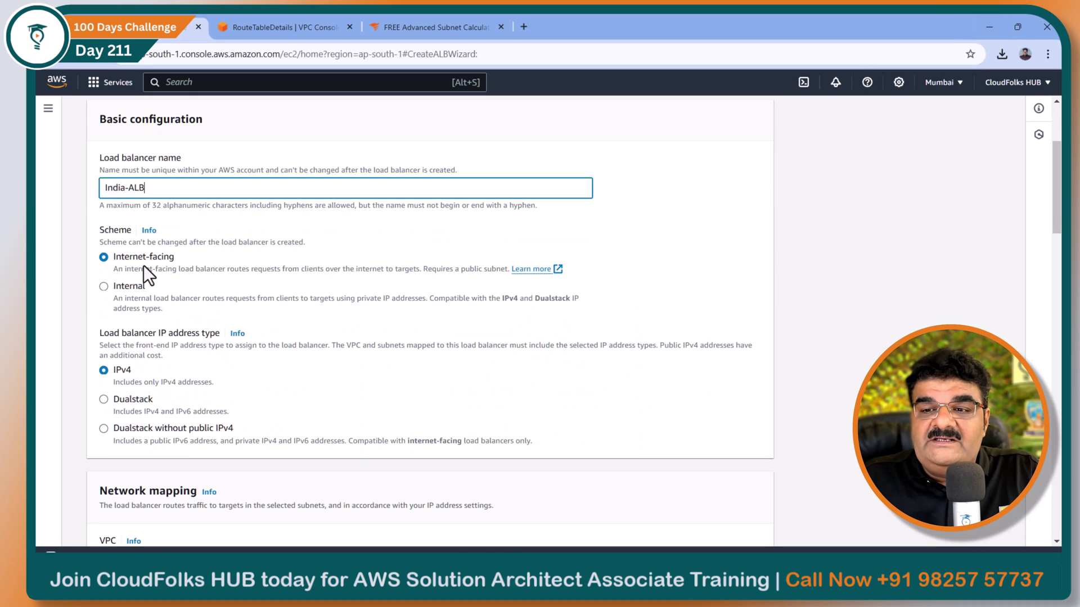
scroll(144, 265, down, 3)
scroll(133, 257, down, 3)
click(153, 242)
click(150, 298)
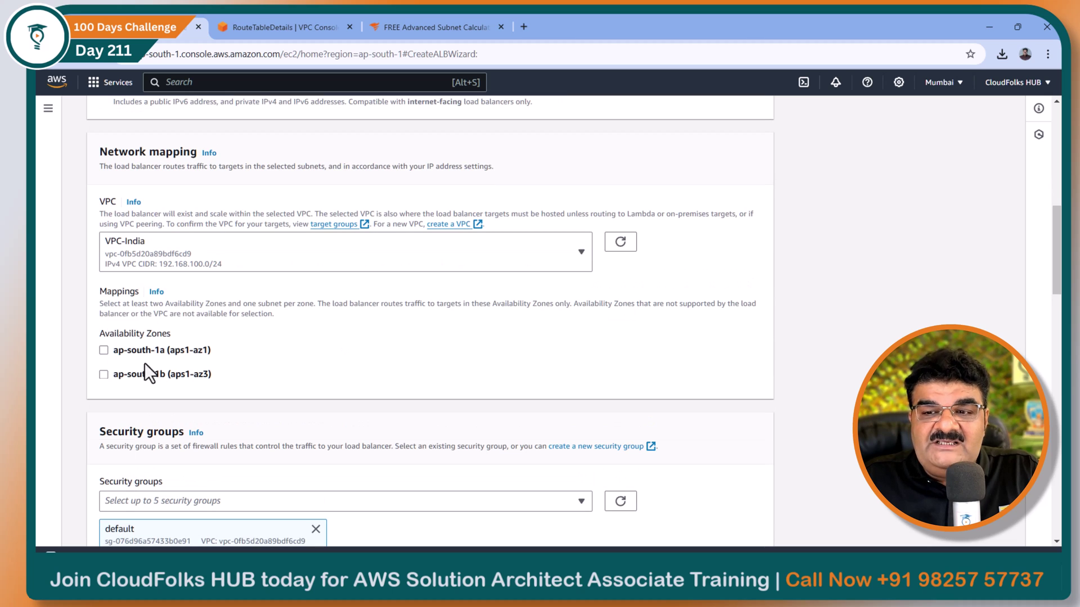
click(104, 350)
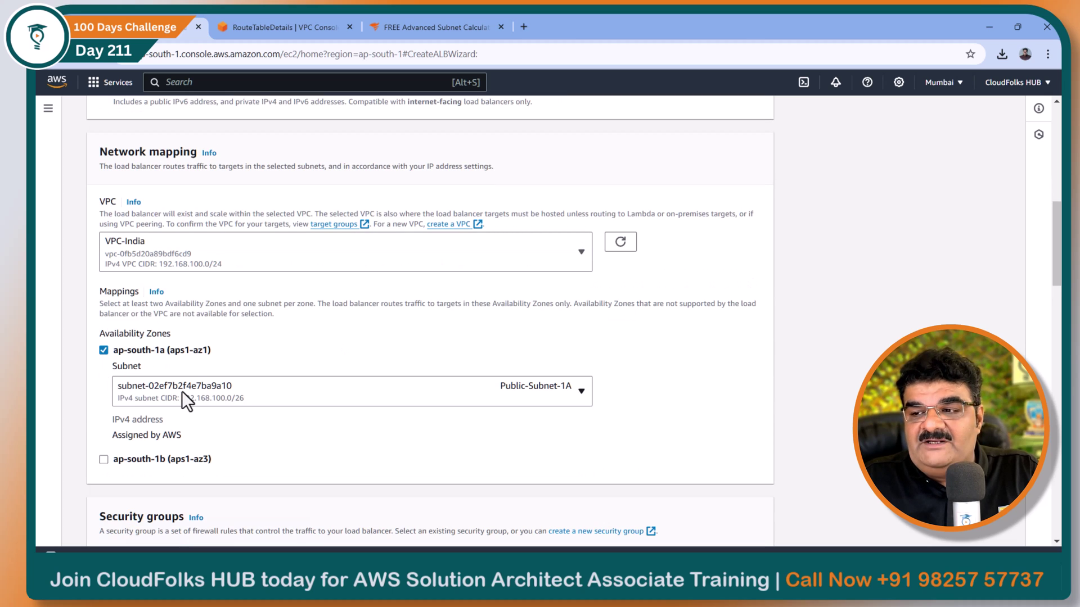
click(104, 460)
scroll(488, 456, down, 3)
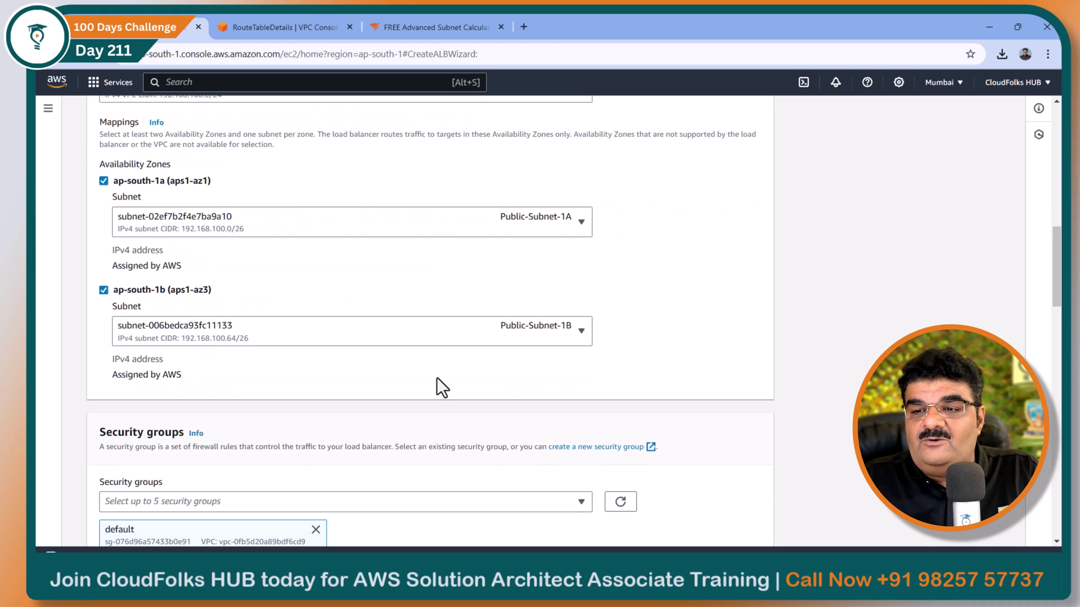
Replace the load balancer's default security group with ALB-SG
scroll(391, 338, down, 3)
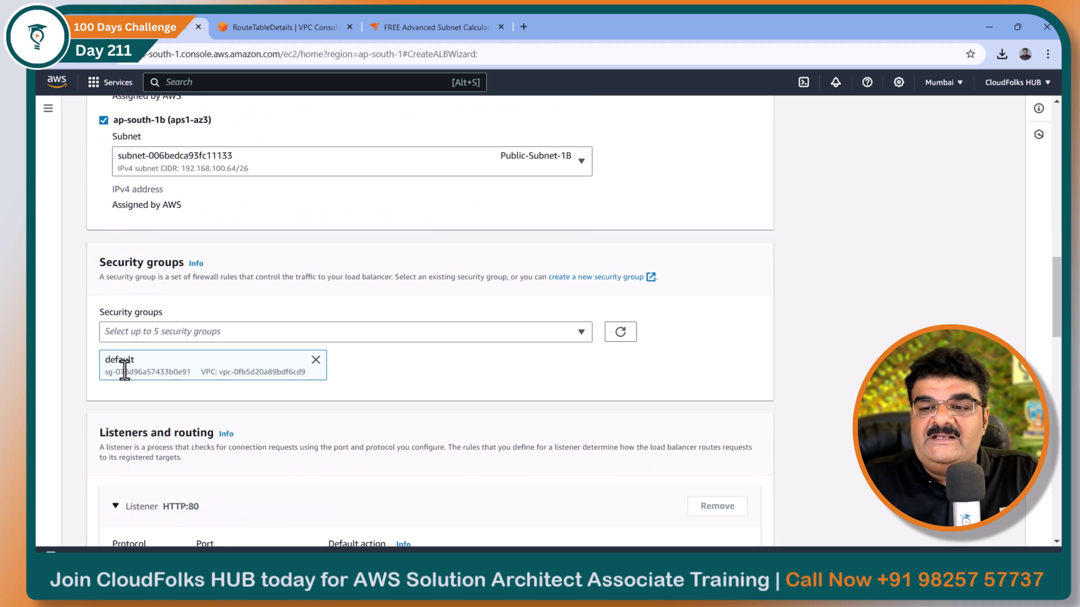
click(315, 360)
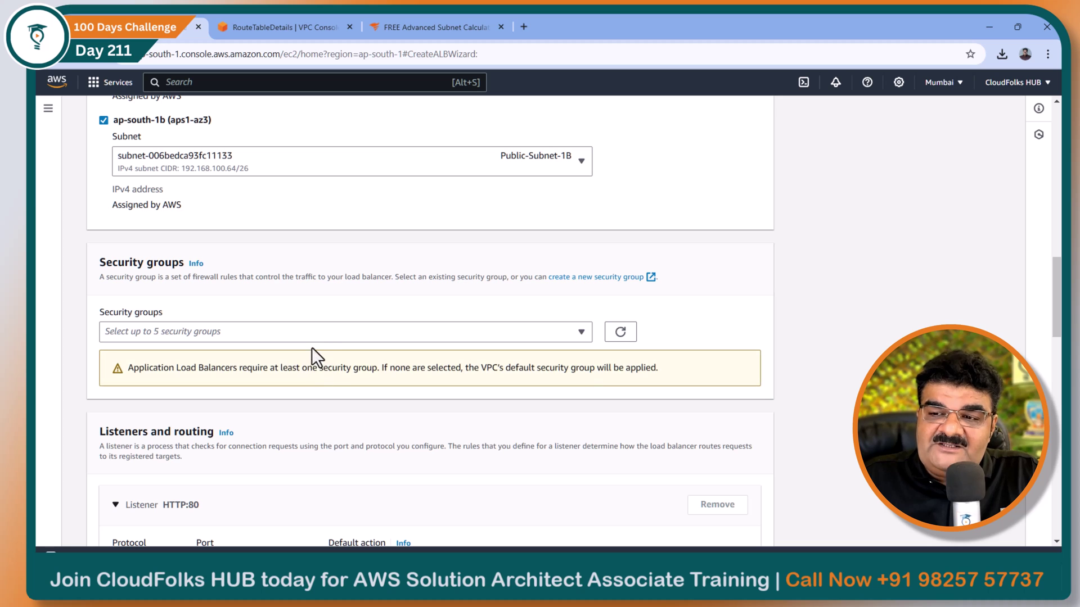
click(307, 332)
click(154, 385)
click(265, 293)
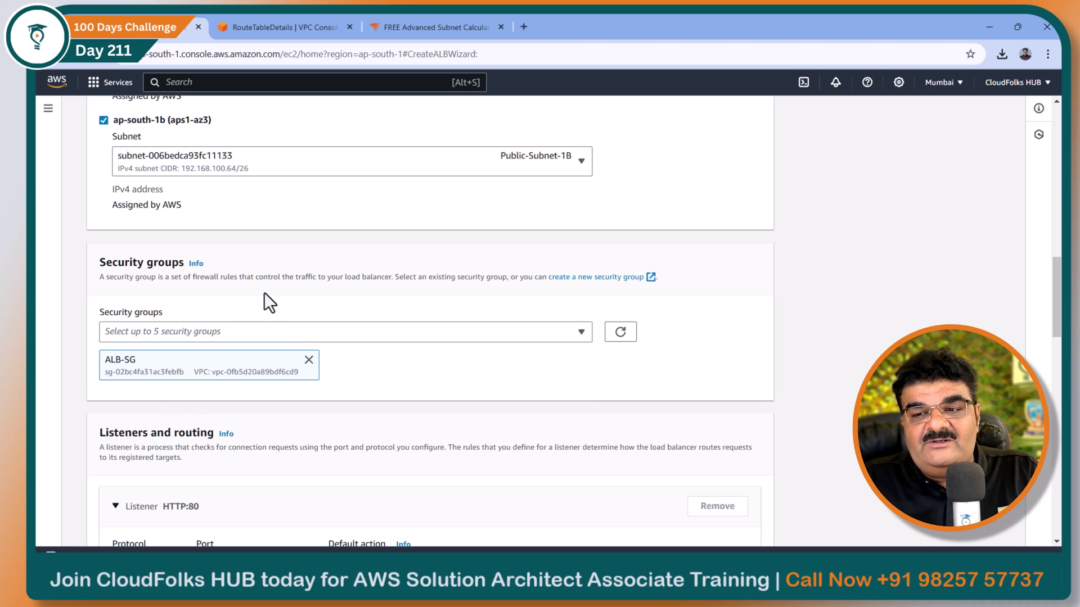
Forward the load balancer's HTTP port 80 listener to the India-Web-Server target group
scroll(268, 304, down, 3)
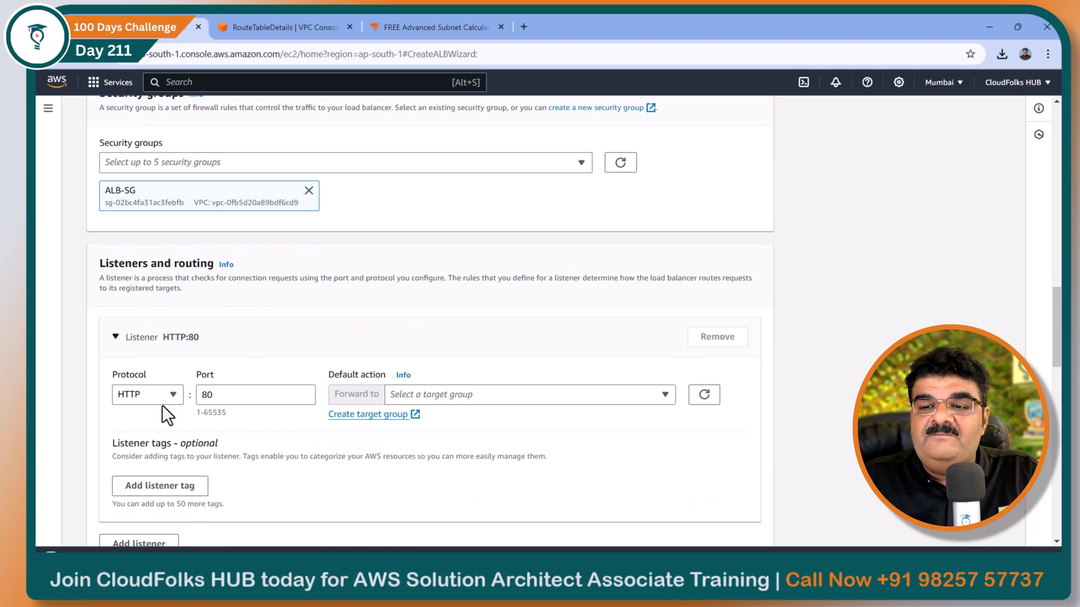
click(424, 394)
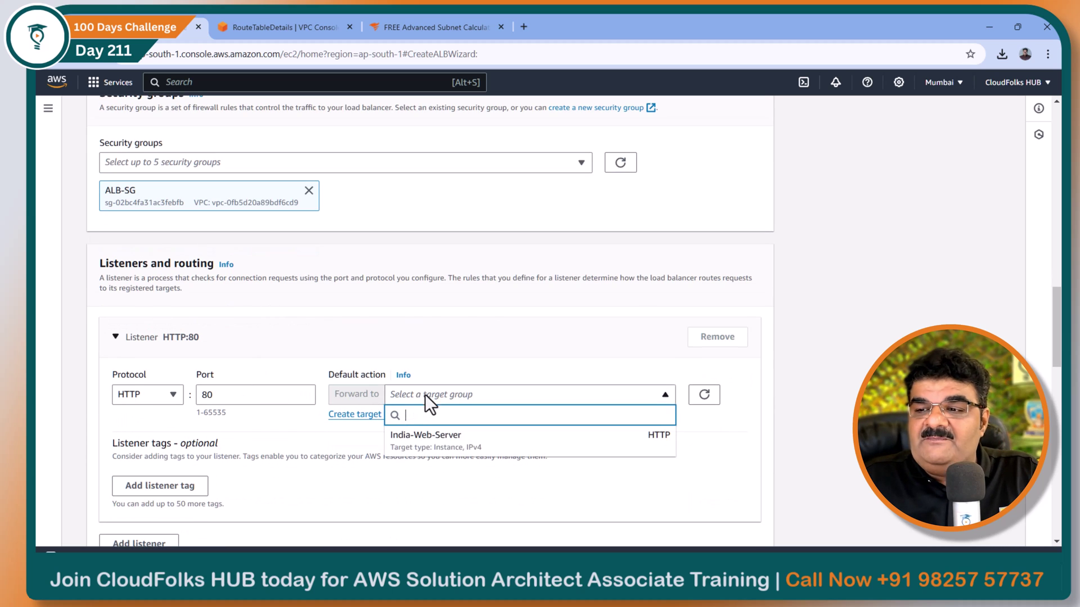
click(426, 438)
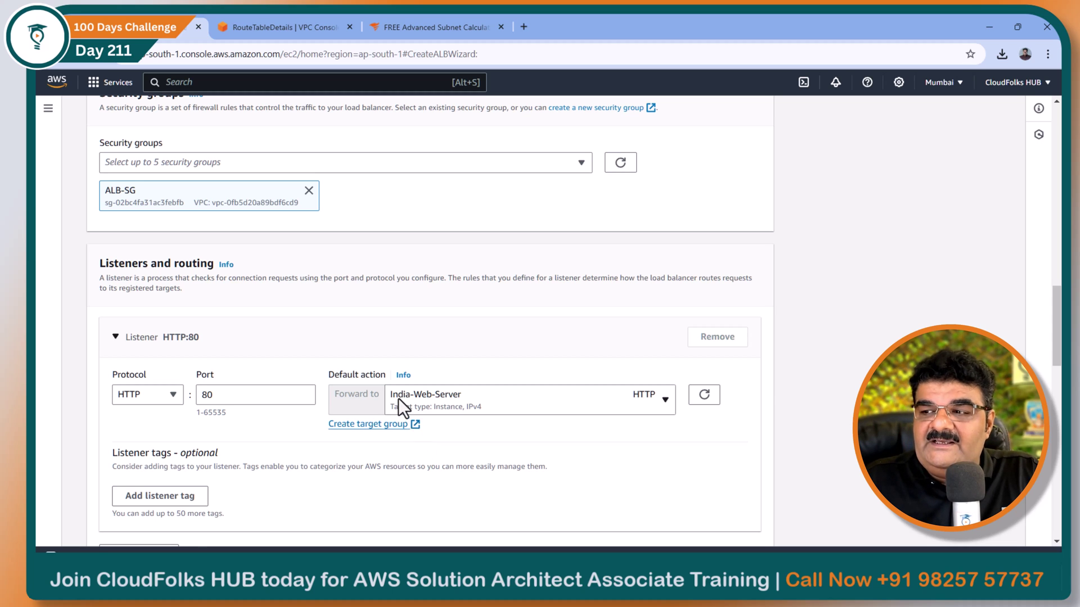
scroll(400, 400, down, 6)
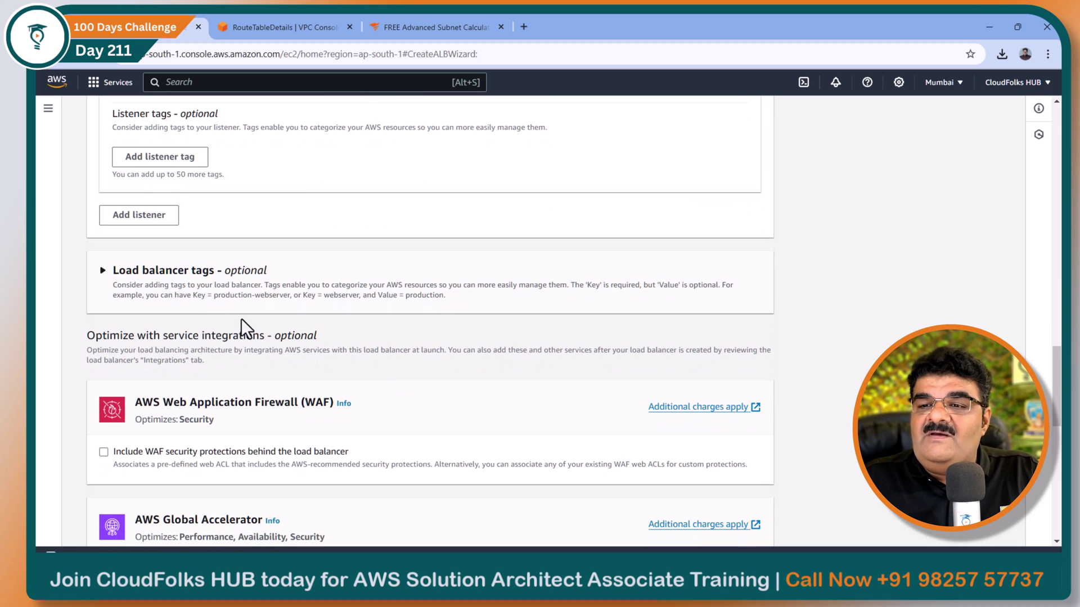
Create the India-ALB load balancer without WAF protections or an accelerator, after reviewing its configuration summary
scroll(241, 320, down, 6)
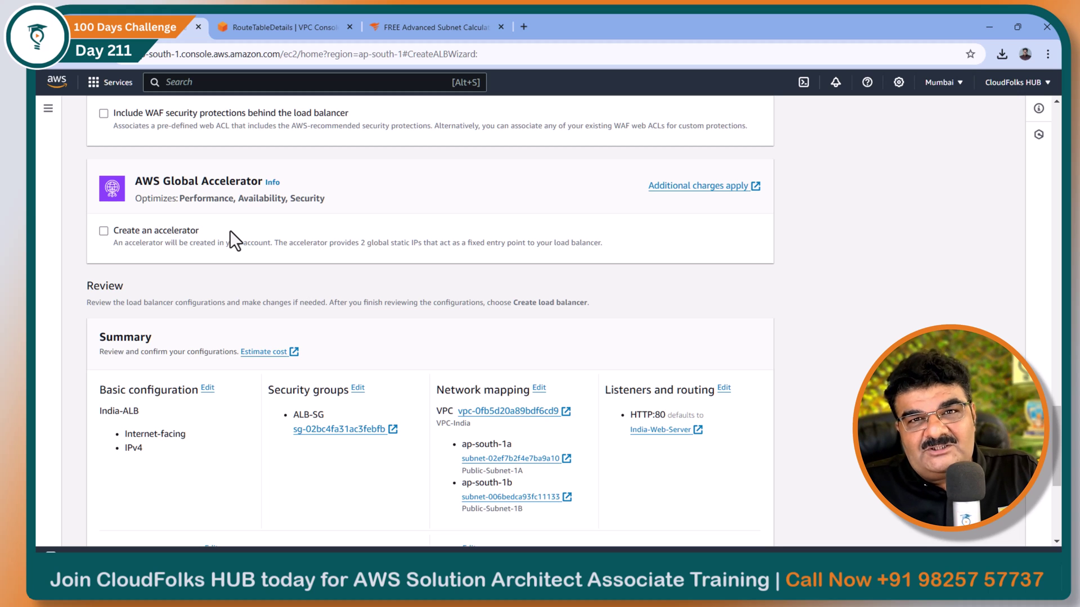
scroll(270, 261, down, 5)
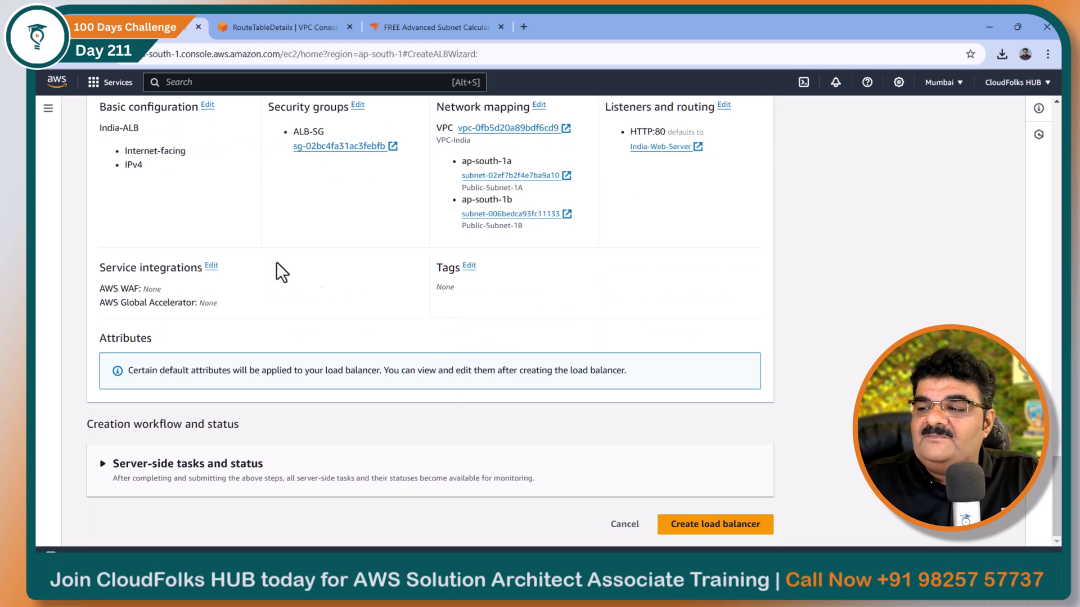
click(720, 524)
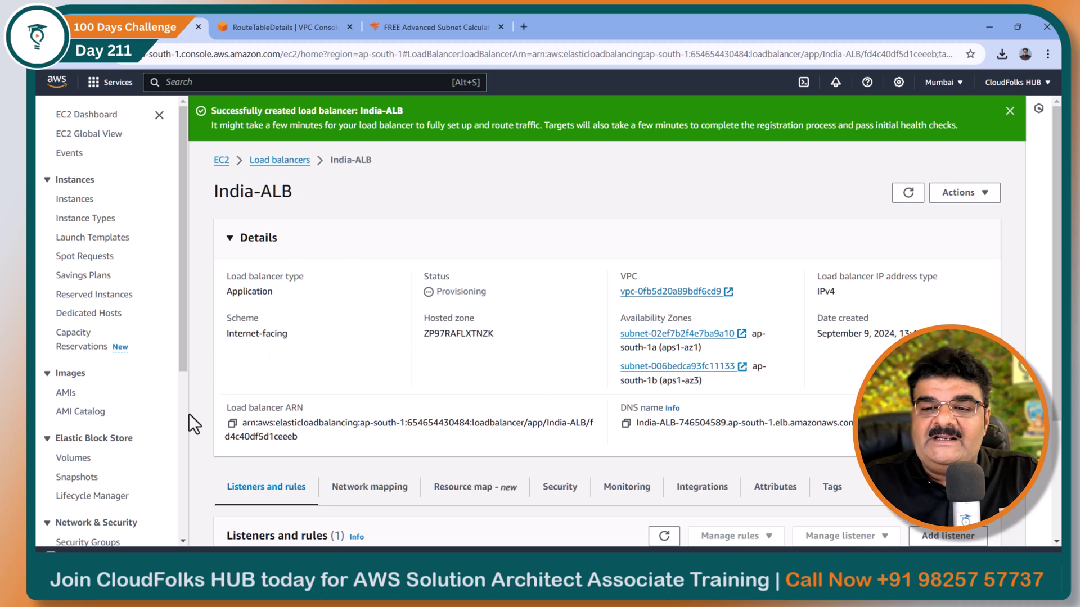
Open the India-Web-Server target group and refresh it to check its load balancer association and the registered targets' health status
drag(179, 363, 180, 433)
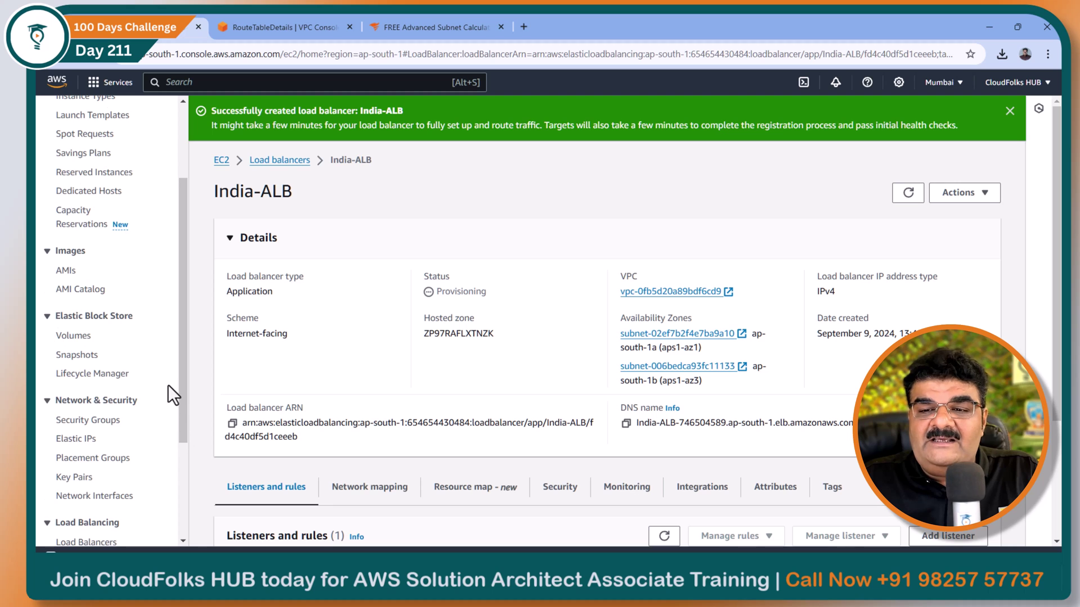
scroll(156, 409, down, 3)
click(93, 406)
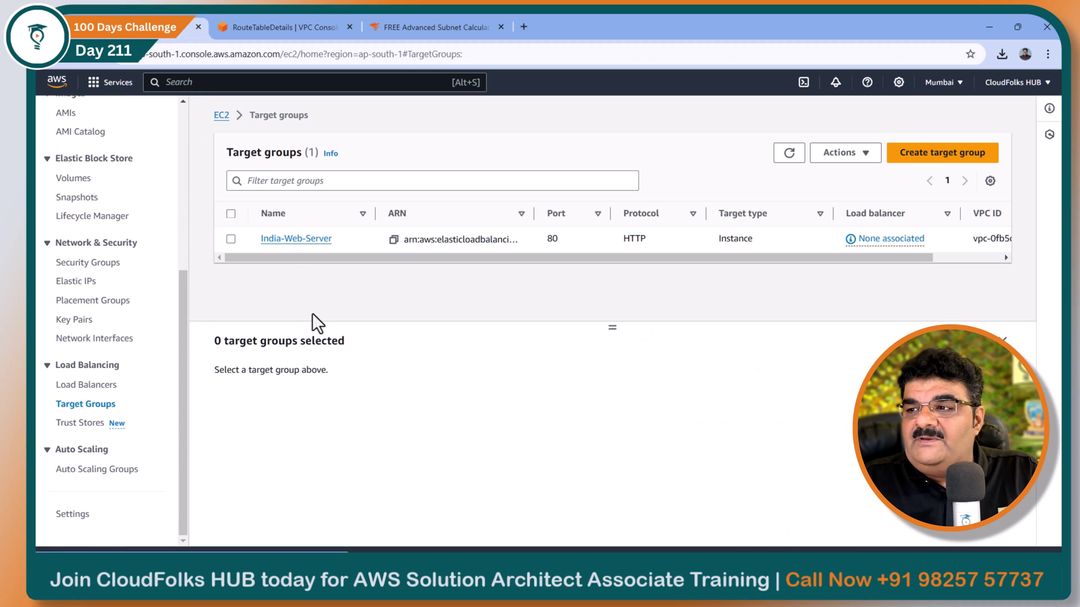
click(294, 239)
scroll(353, 284, down, 3)
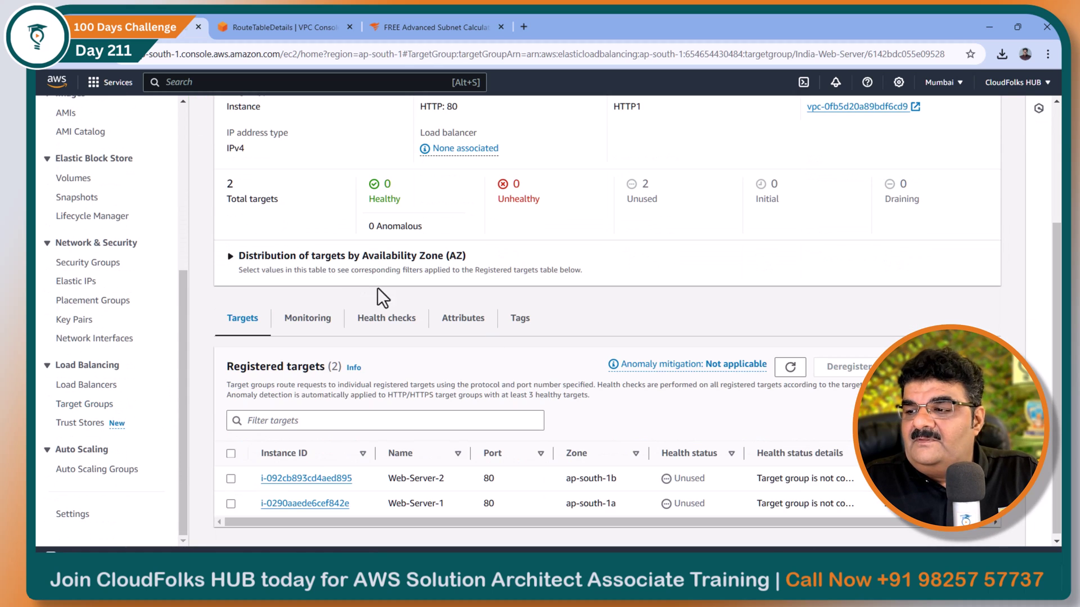
click(790, 367)
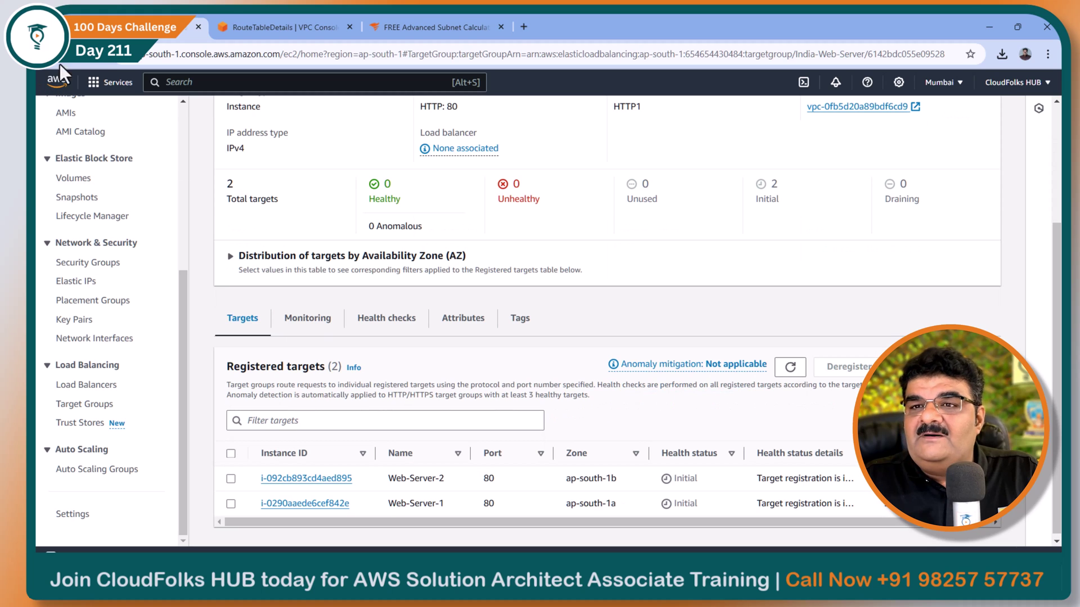
key(F5)
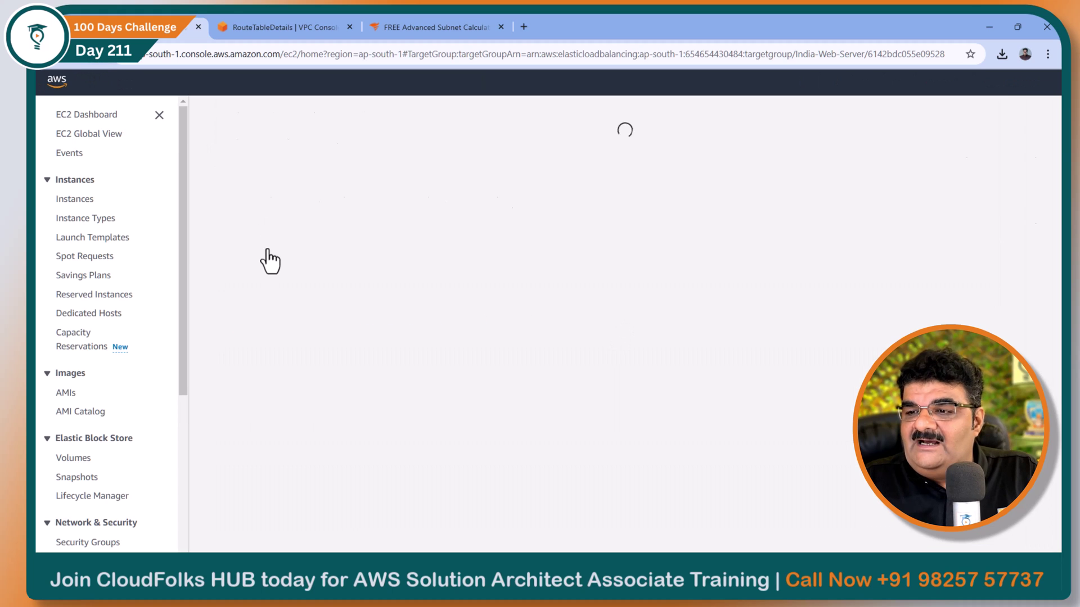
scroll(445, 297, down, 3)
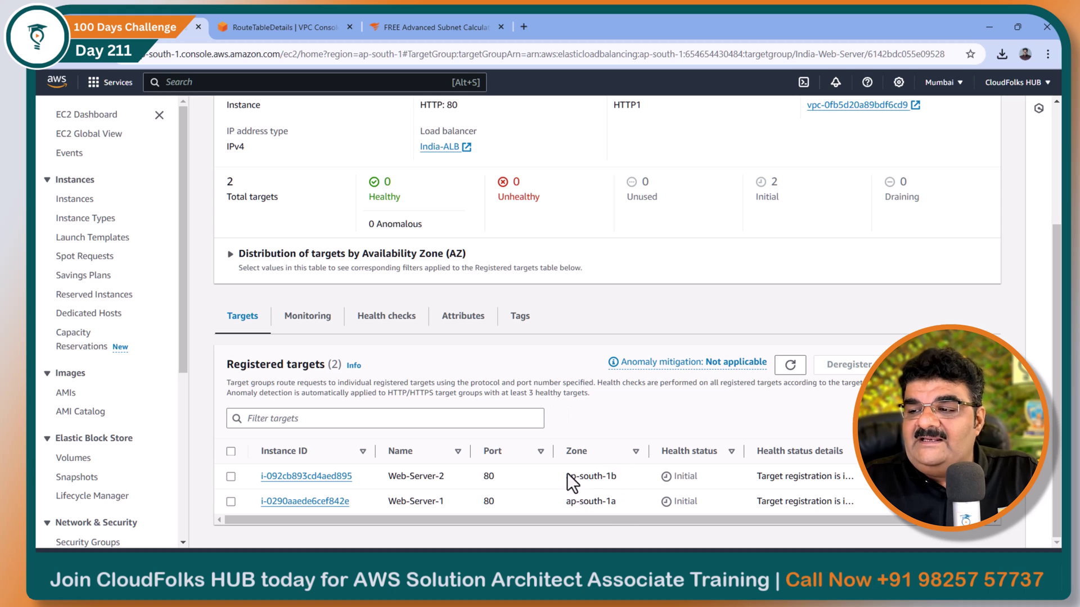
scroll(361, 278, up, 3)
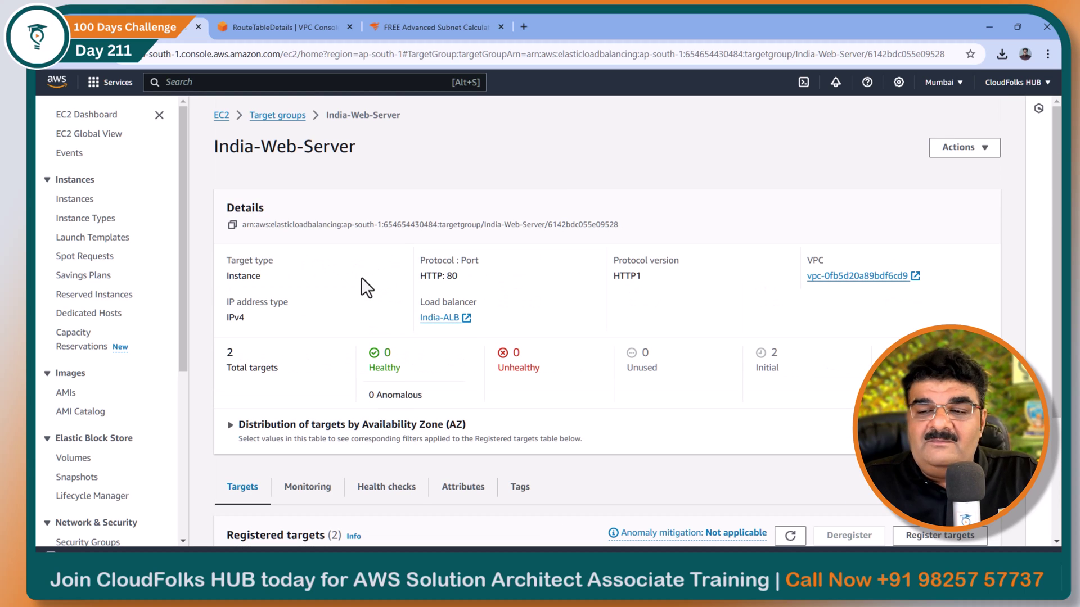
Open the EC2 console for the US East (N. Virginia) region, and check the Us-East-1 layout in the architecture diagram
click(275, 27)
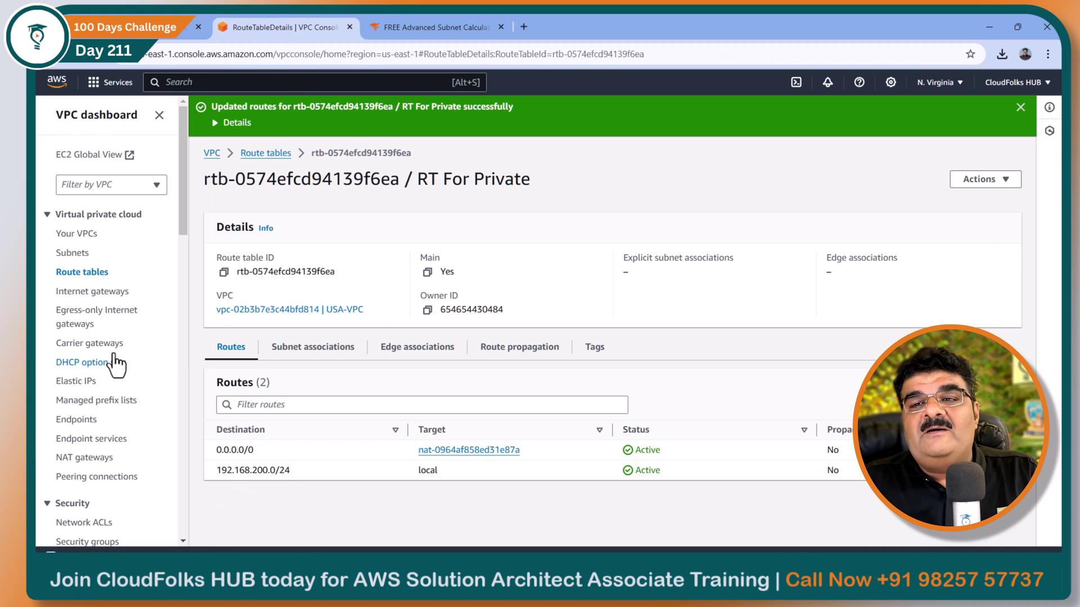
click(179, 82)
text(ec2)
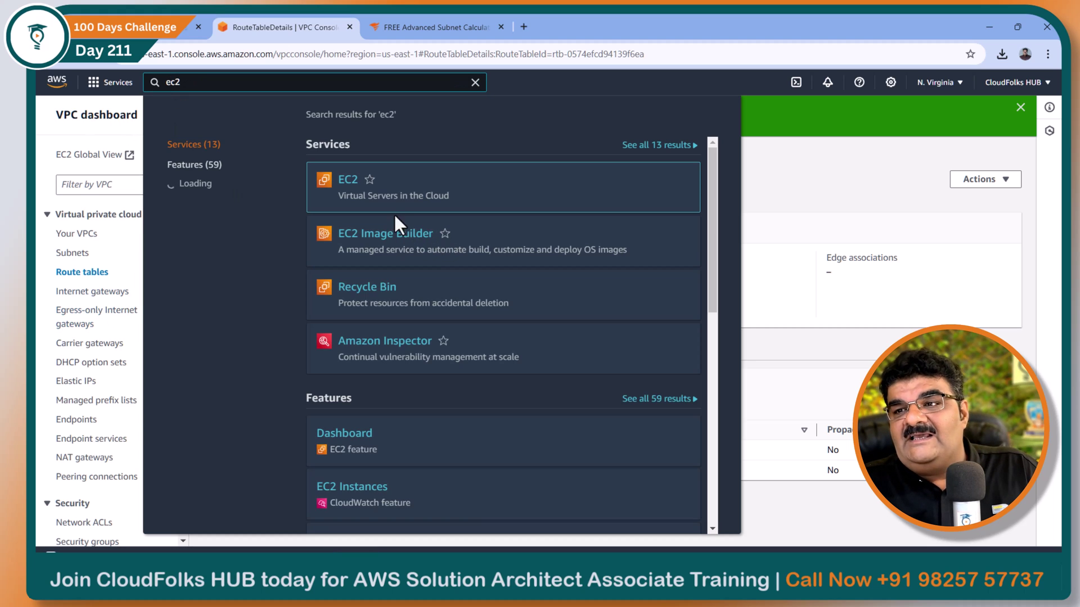
click(345, 188)
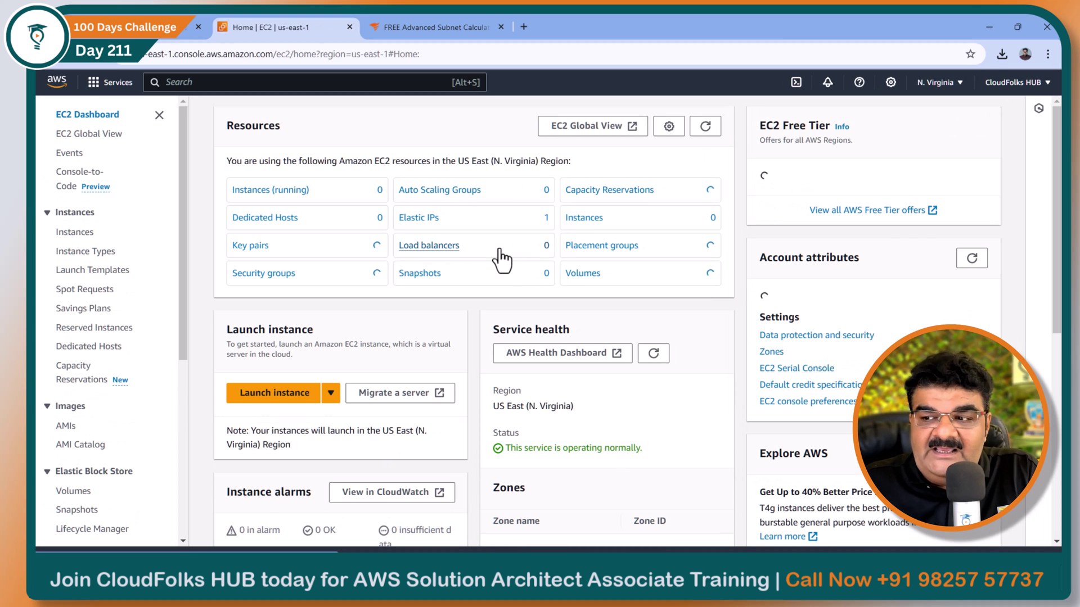
click(609, 558)
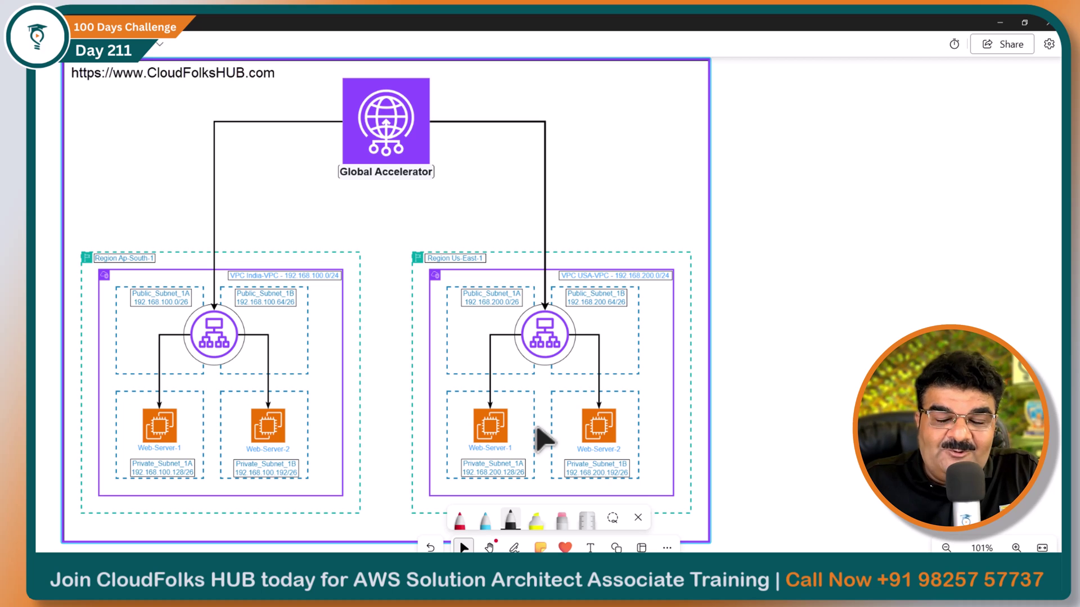
click(990, 22)
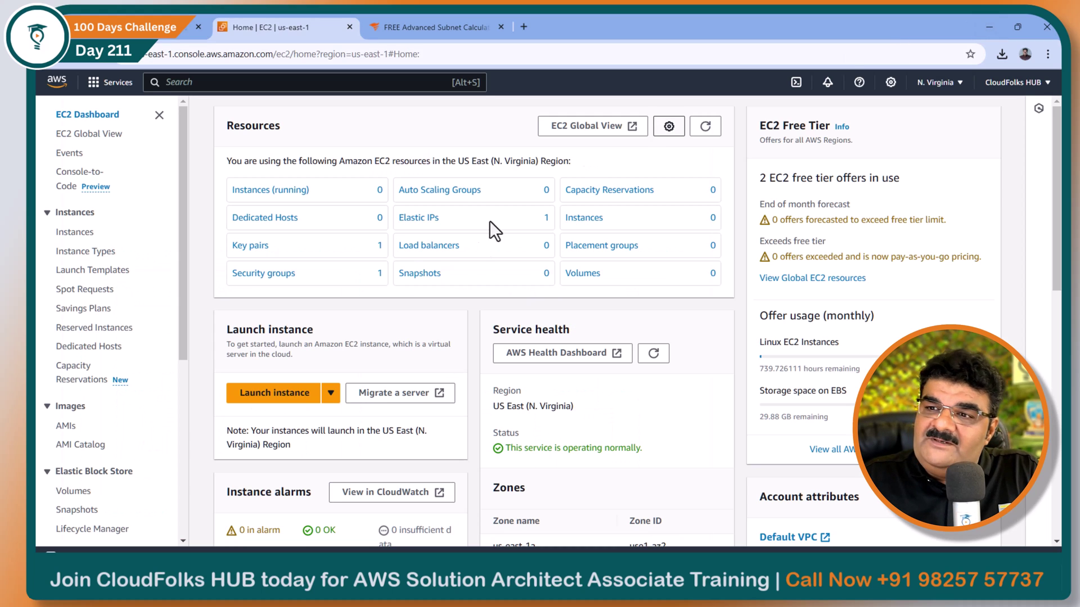
Return to the Mumbai region's load balancer list, widen the State column, and refresh the list to check India-ALB's state
click(161, 27)
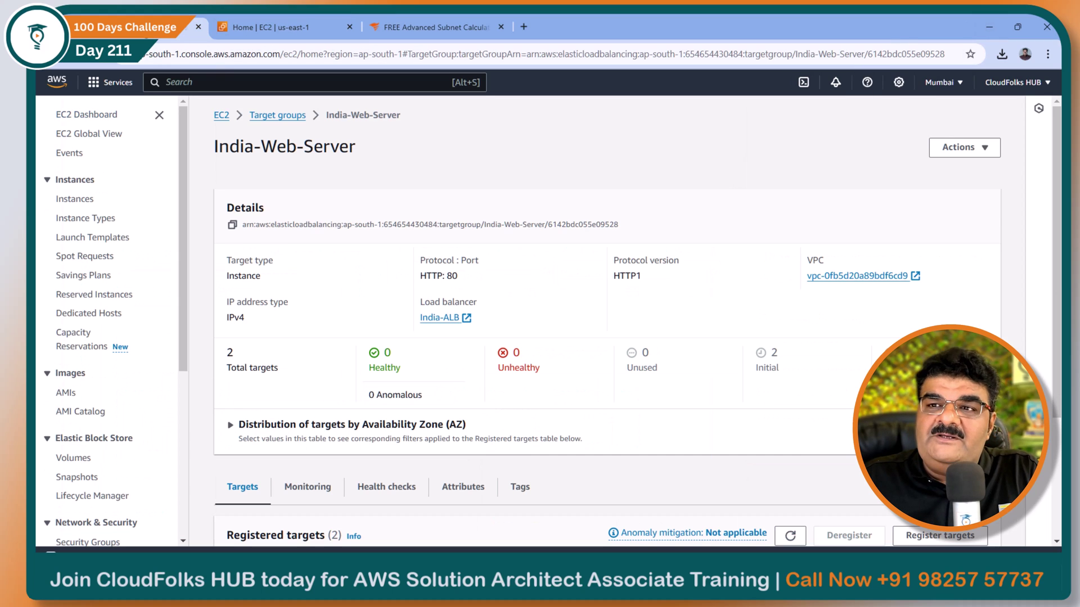
click(93, 58)
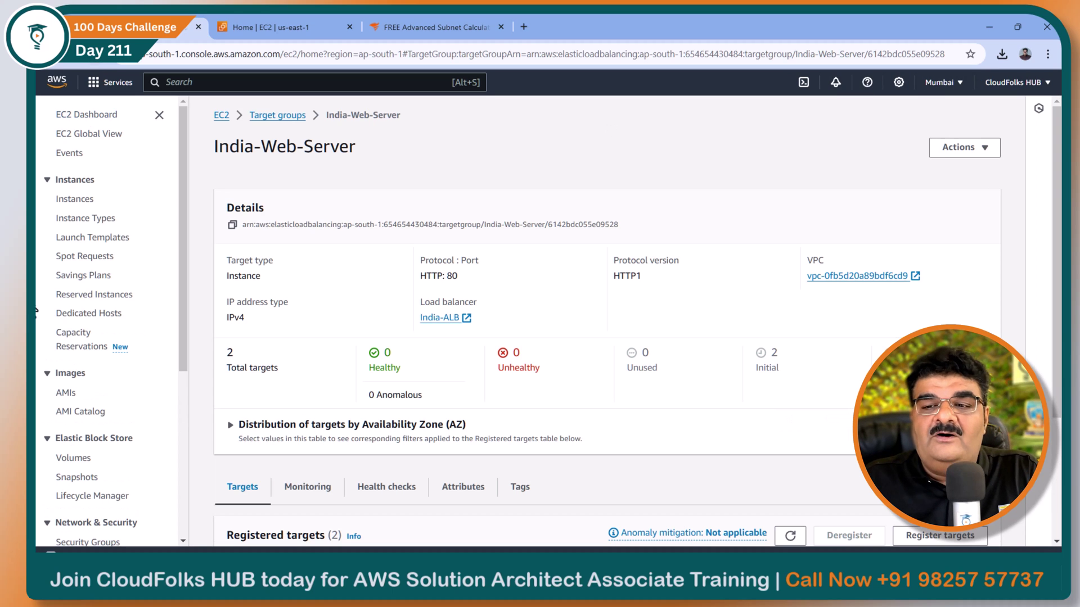
scroll(200, 235, down, 3)
scroll(164, 340, down, 5)
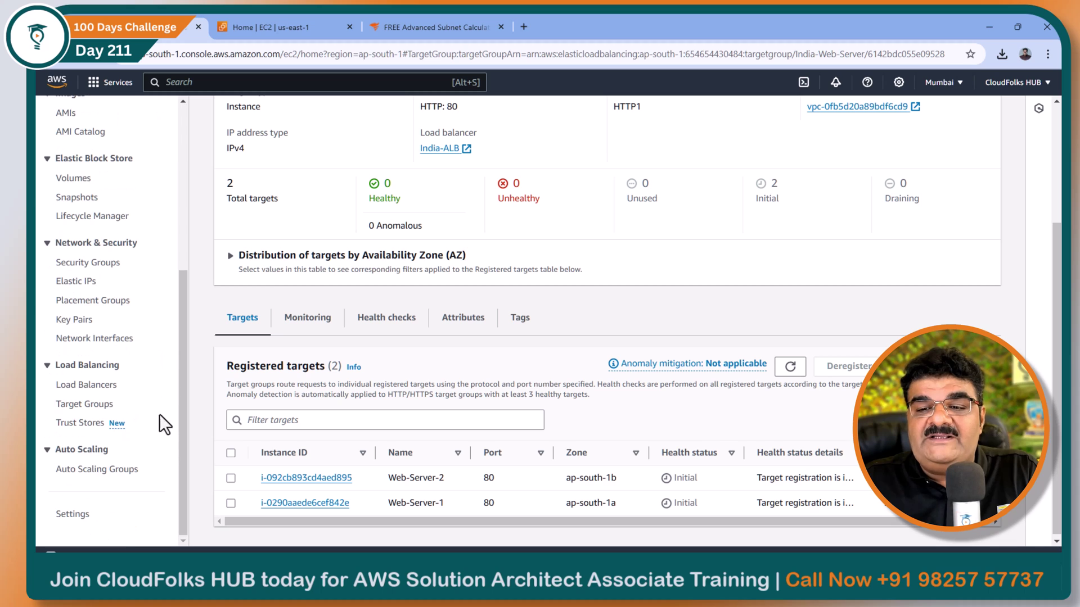
click(111, 387)
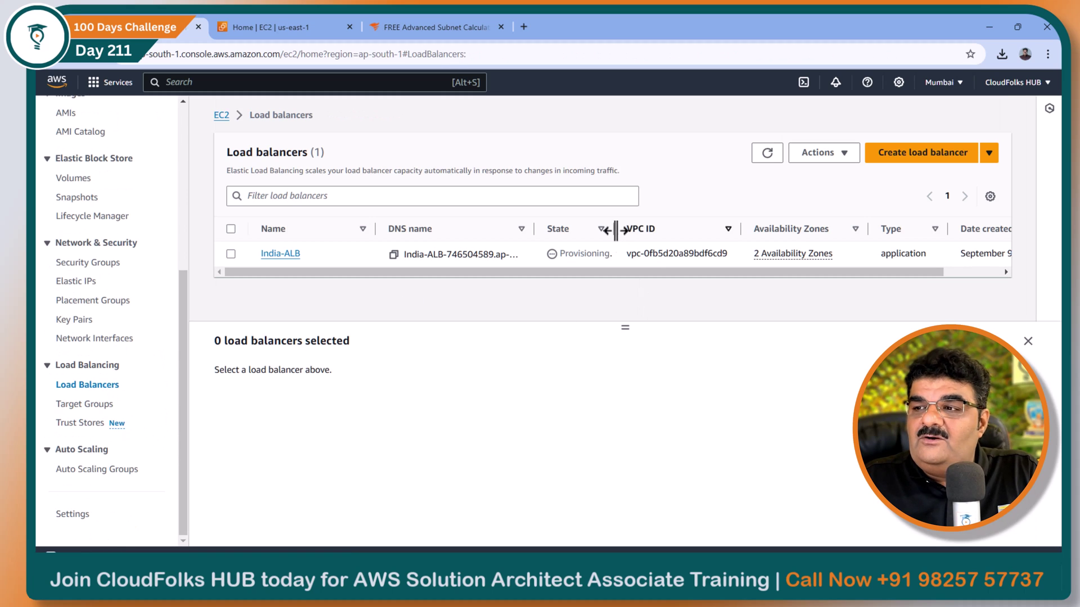
drag(613, 229, 644, 229)
click(767, 152)
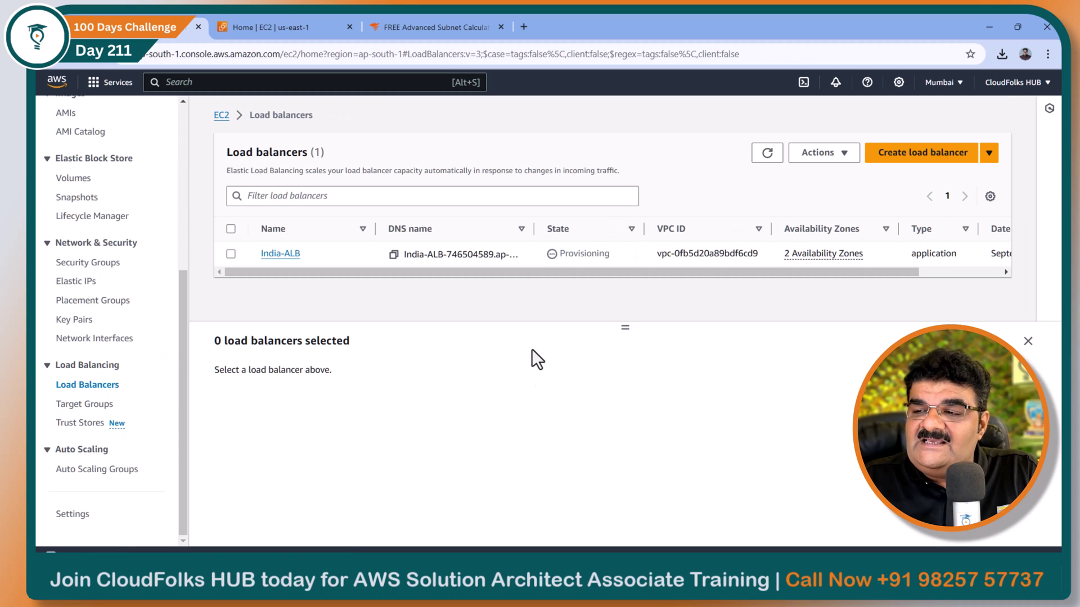